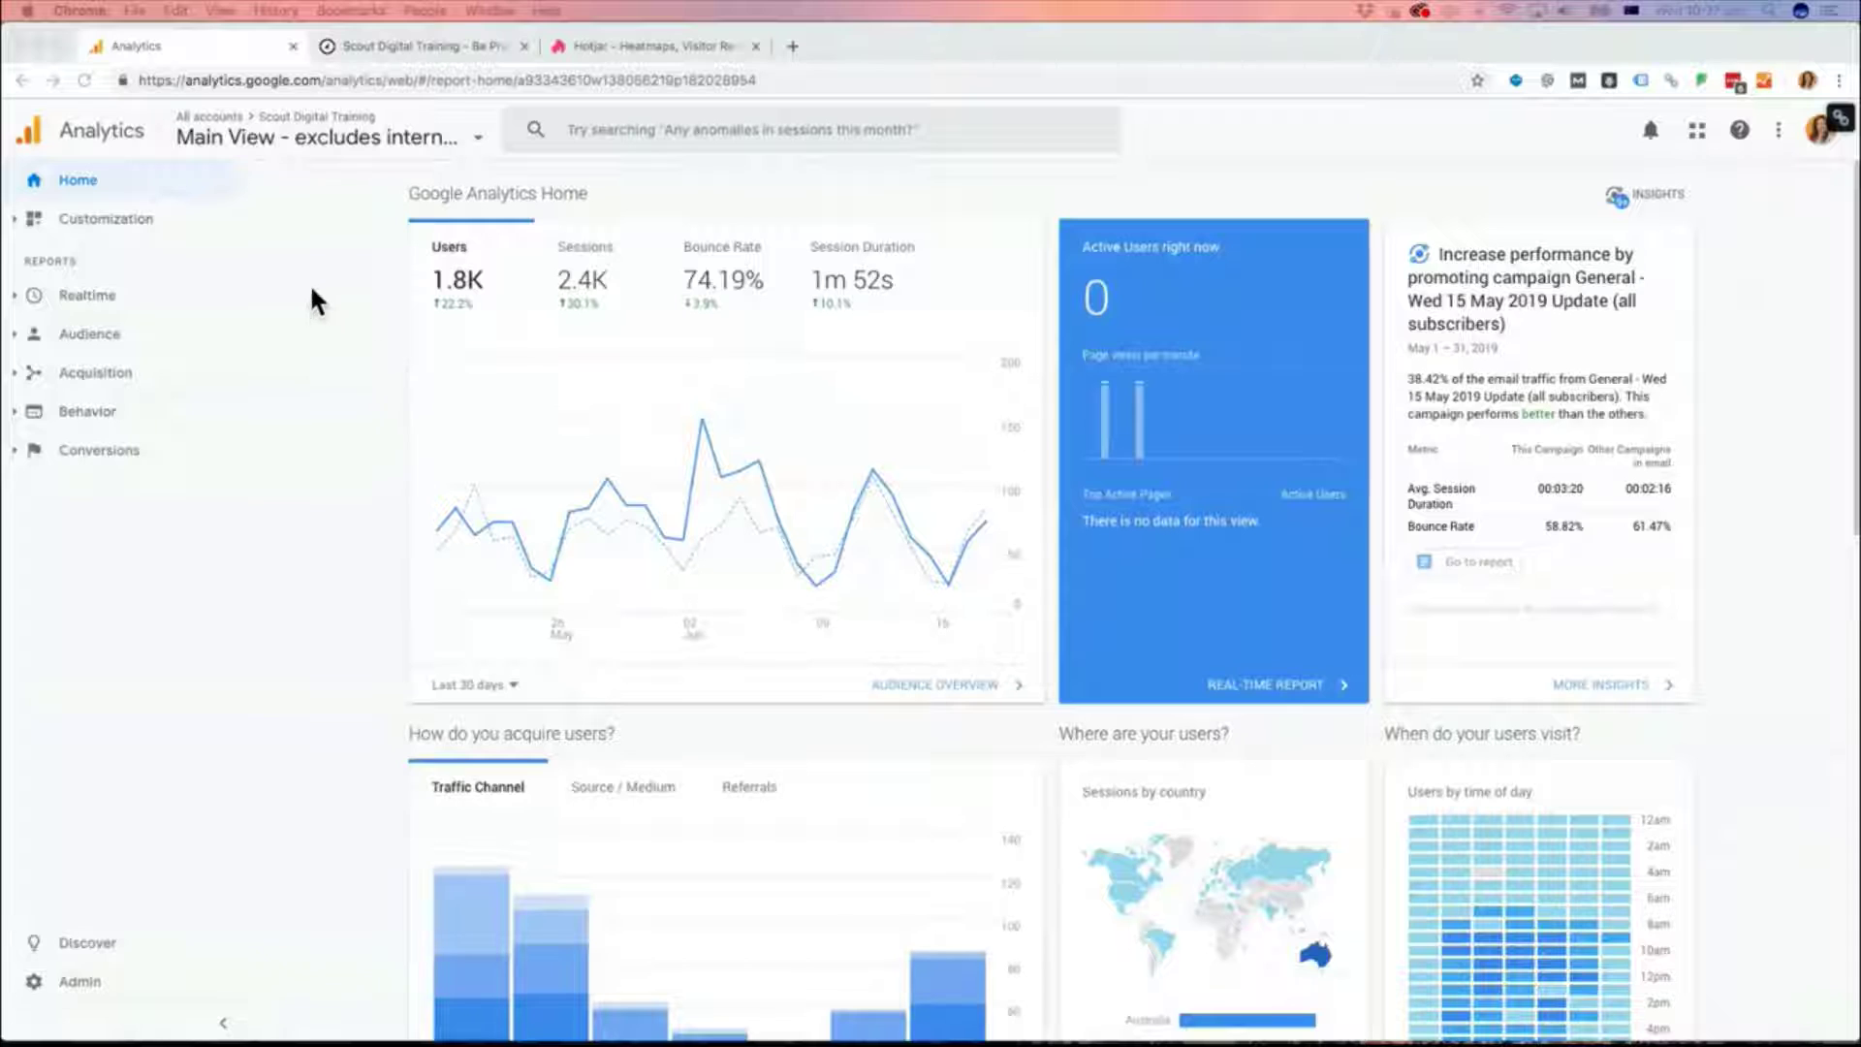
Step: Open the Behavior Flow report and view the dimension choices available in place of Landing Page
click(310, 246)
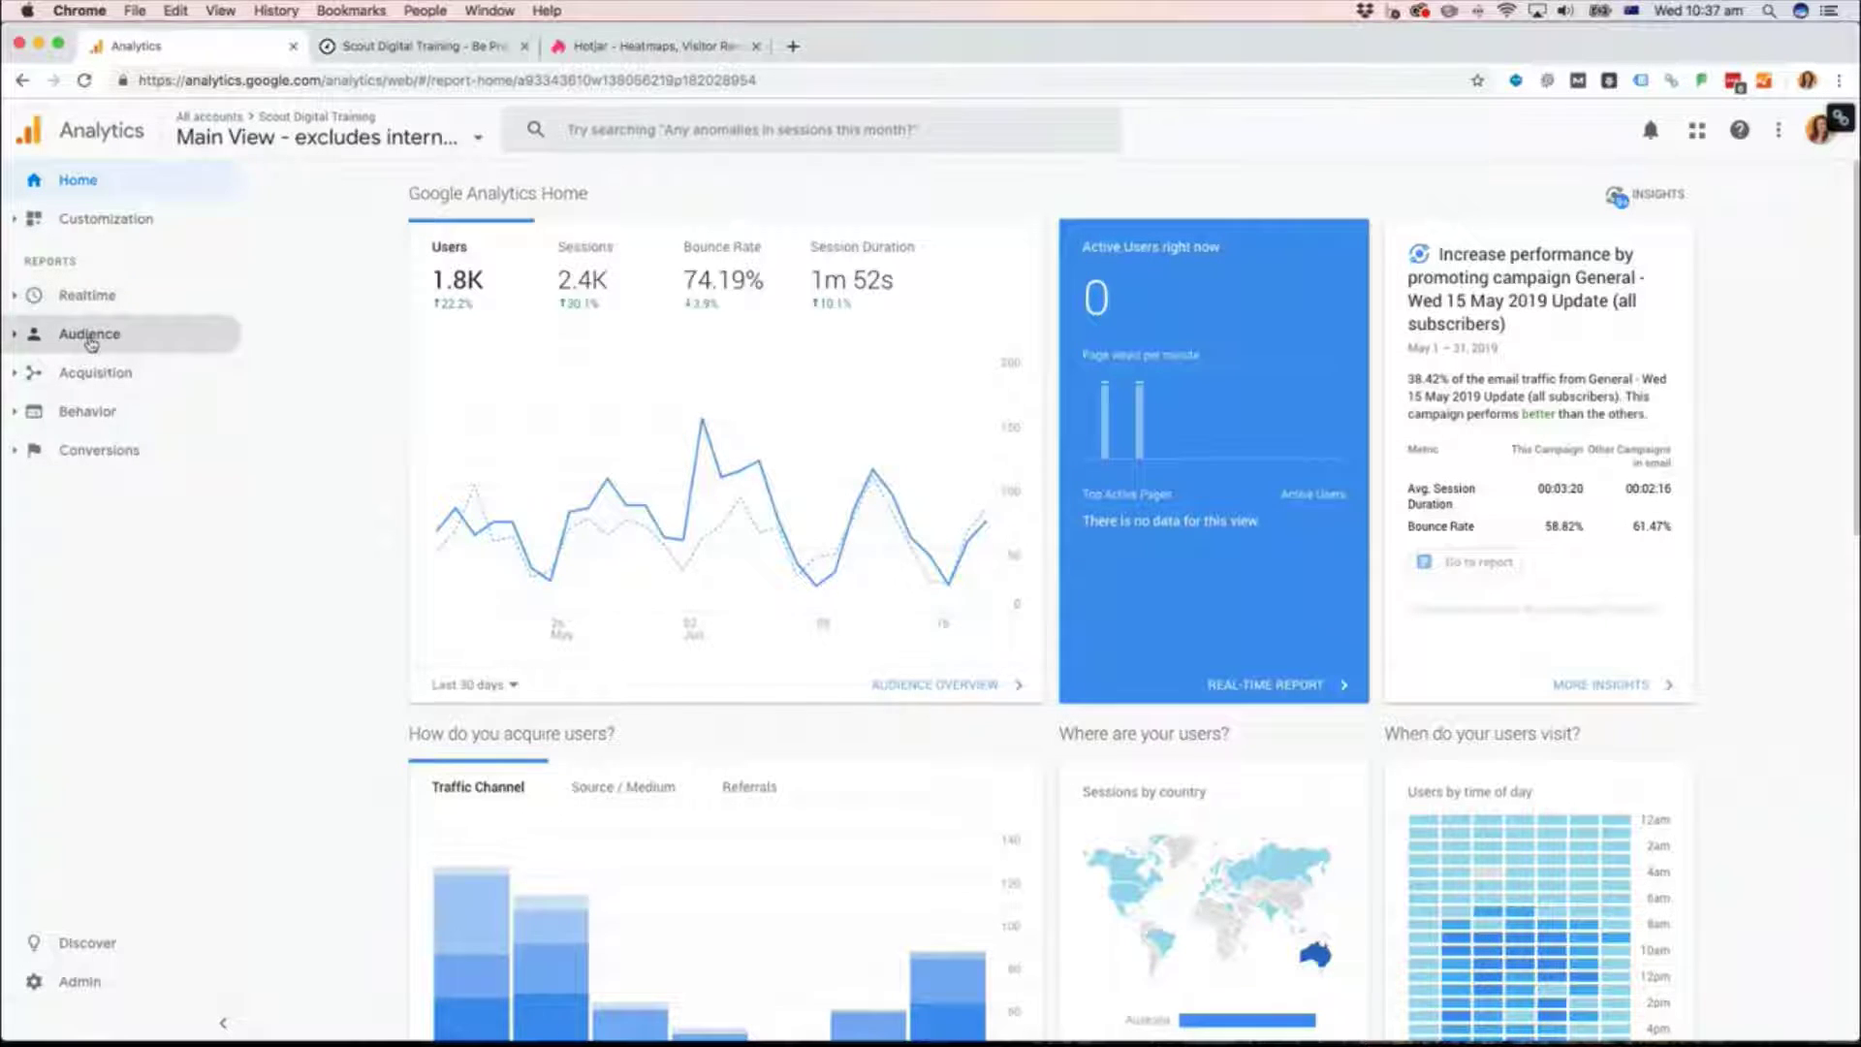
click(88, 413)
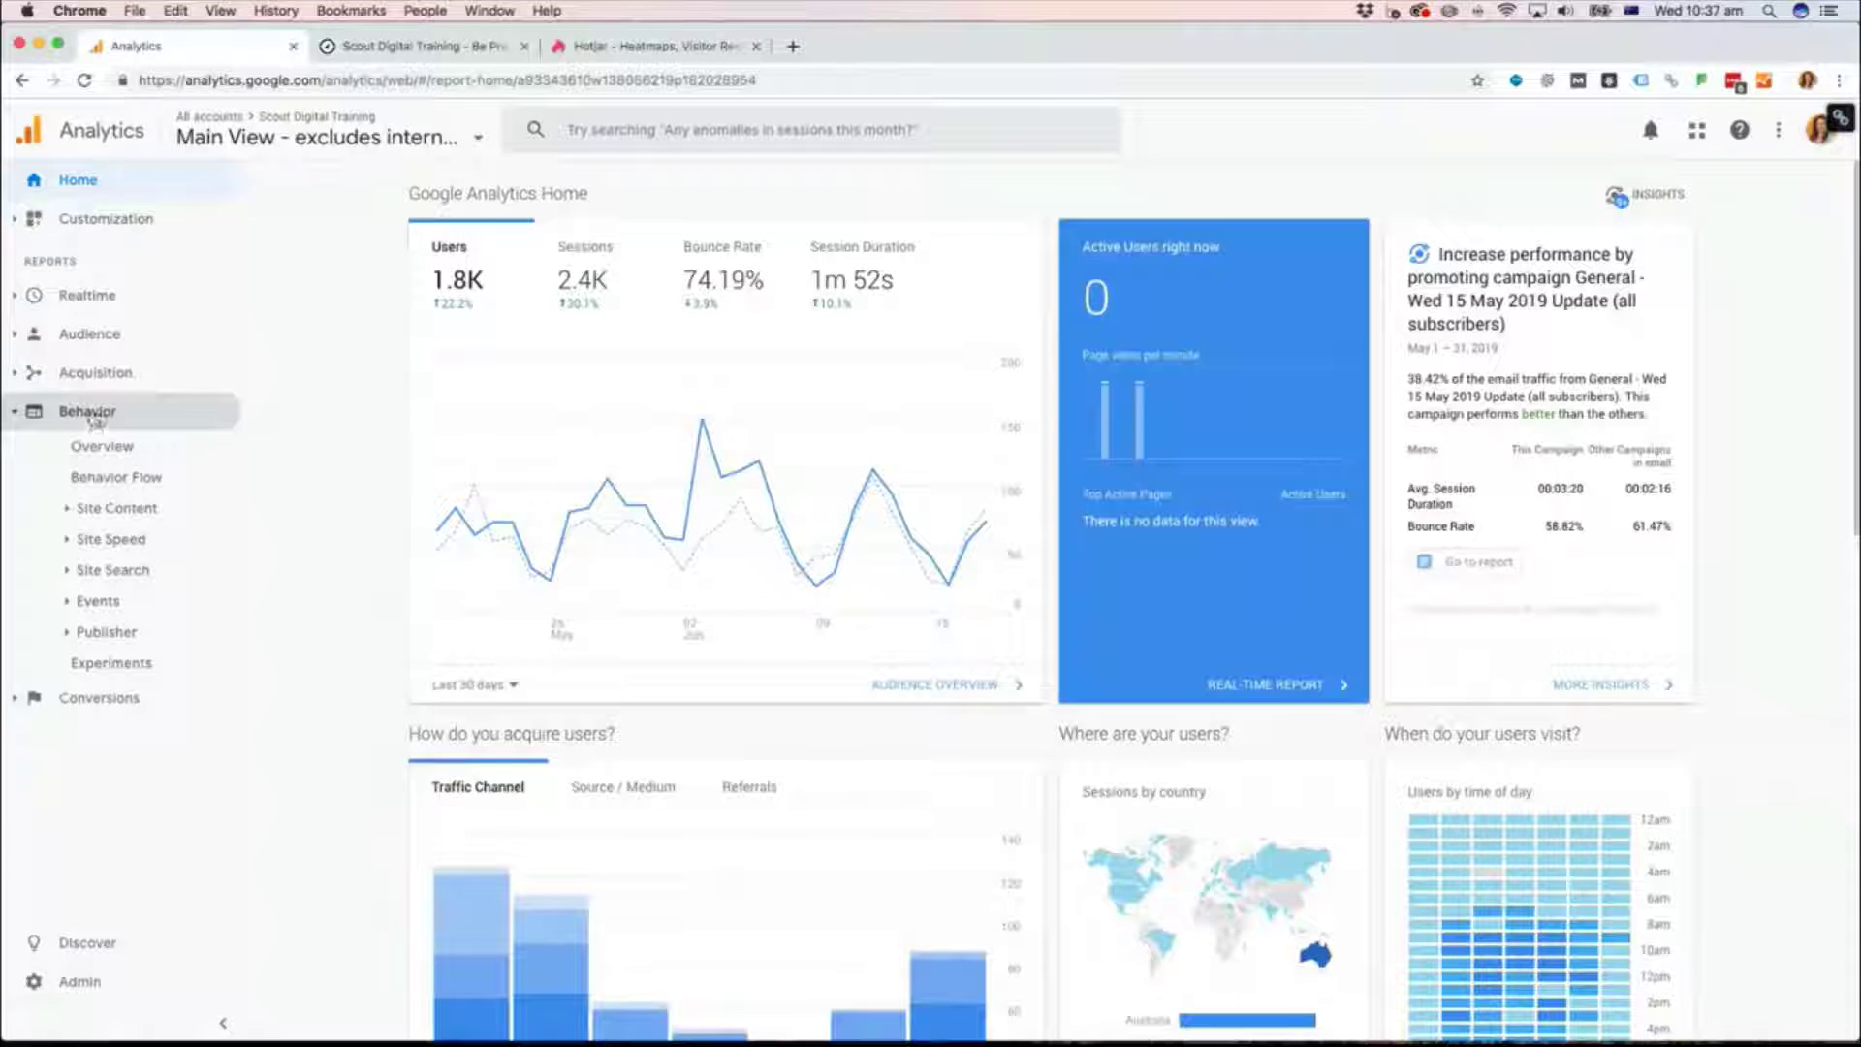
click(114, 480)
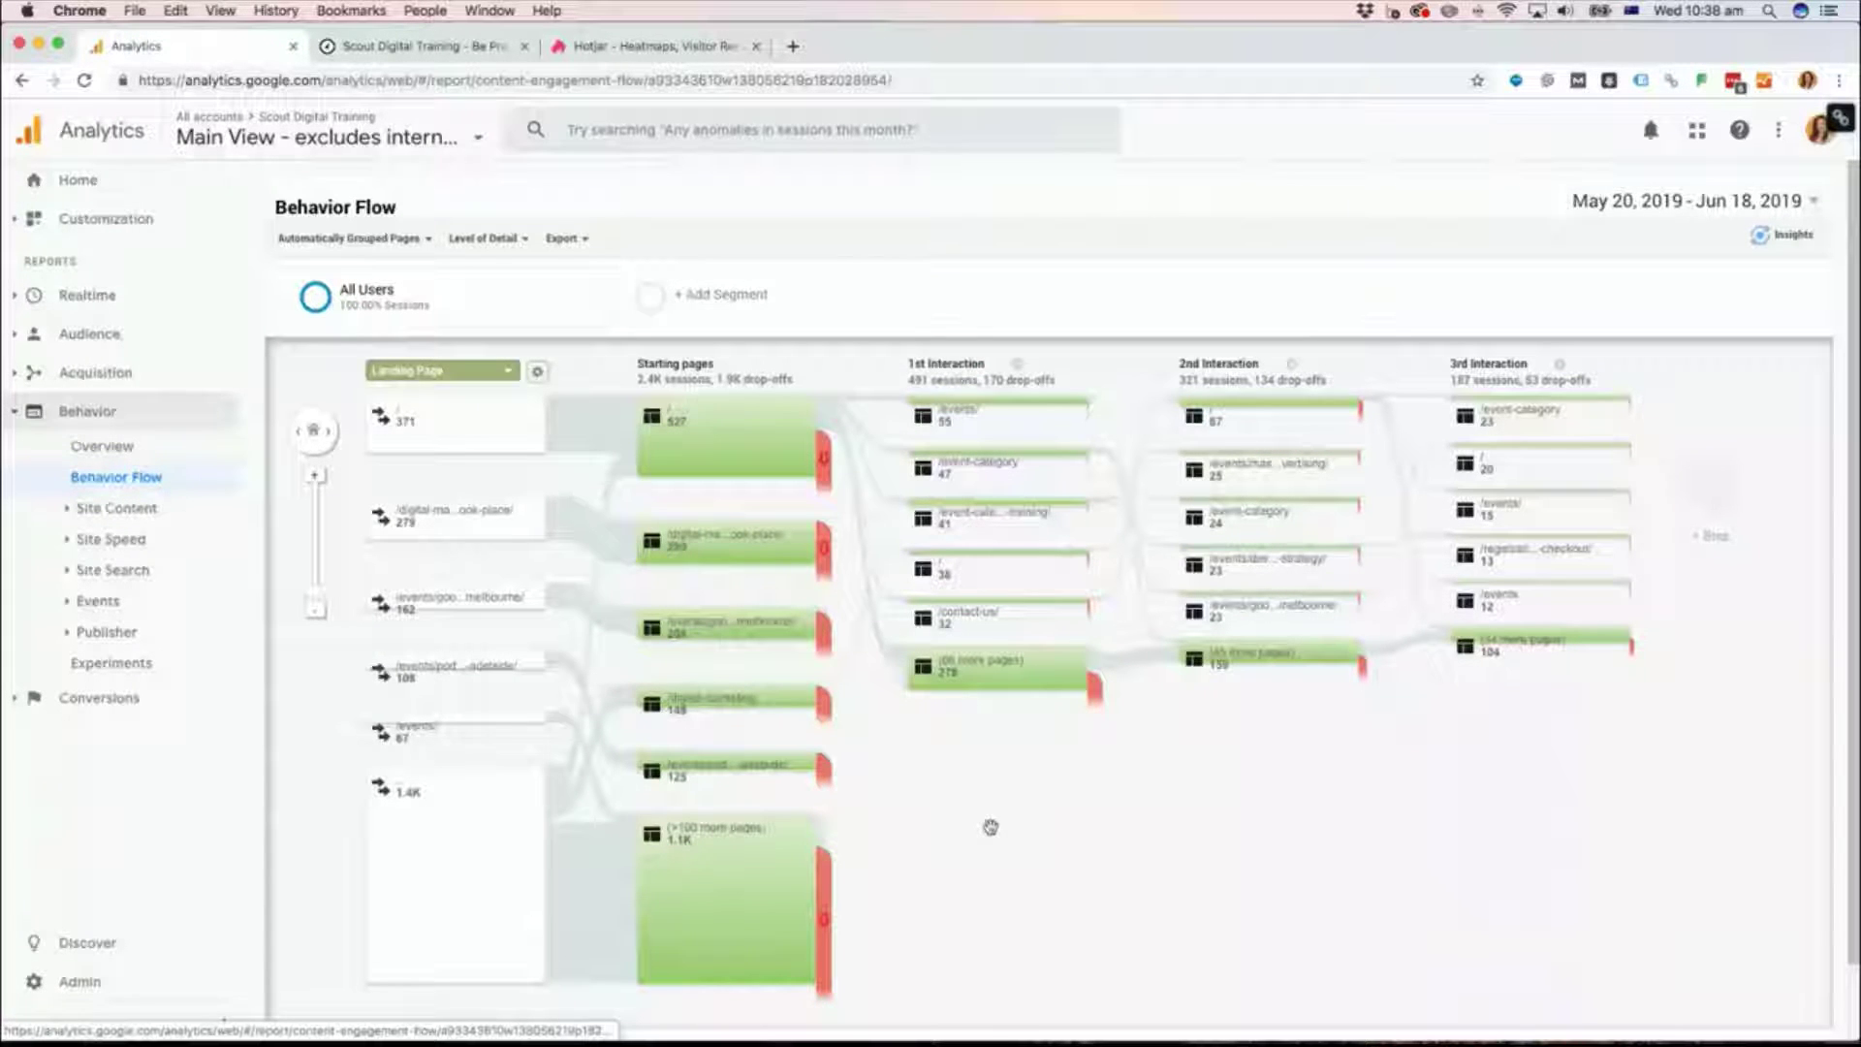
click(507, 374)
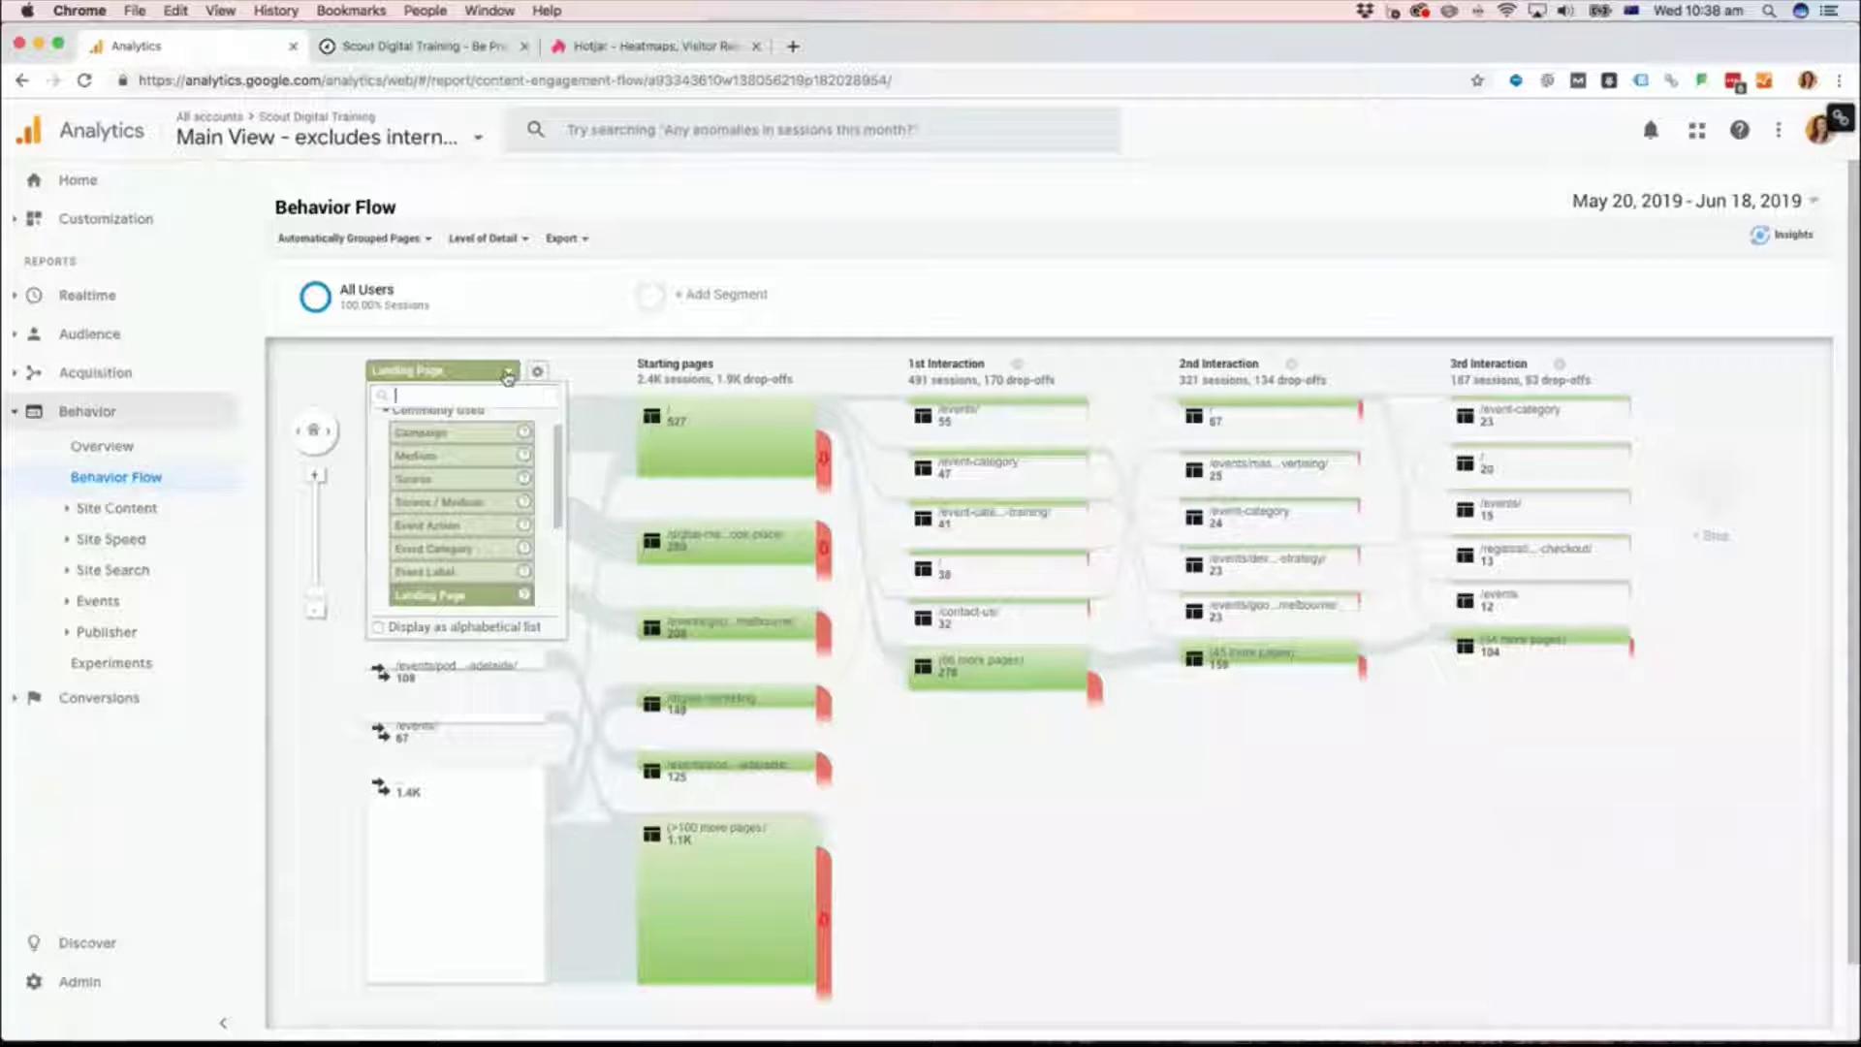
click(506, 374)
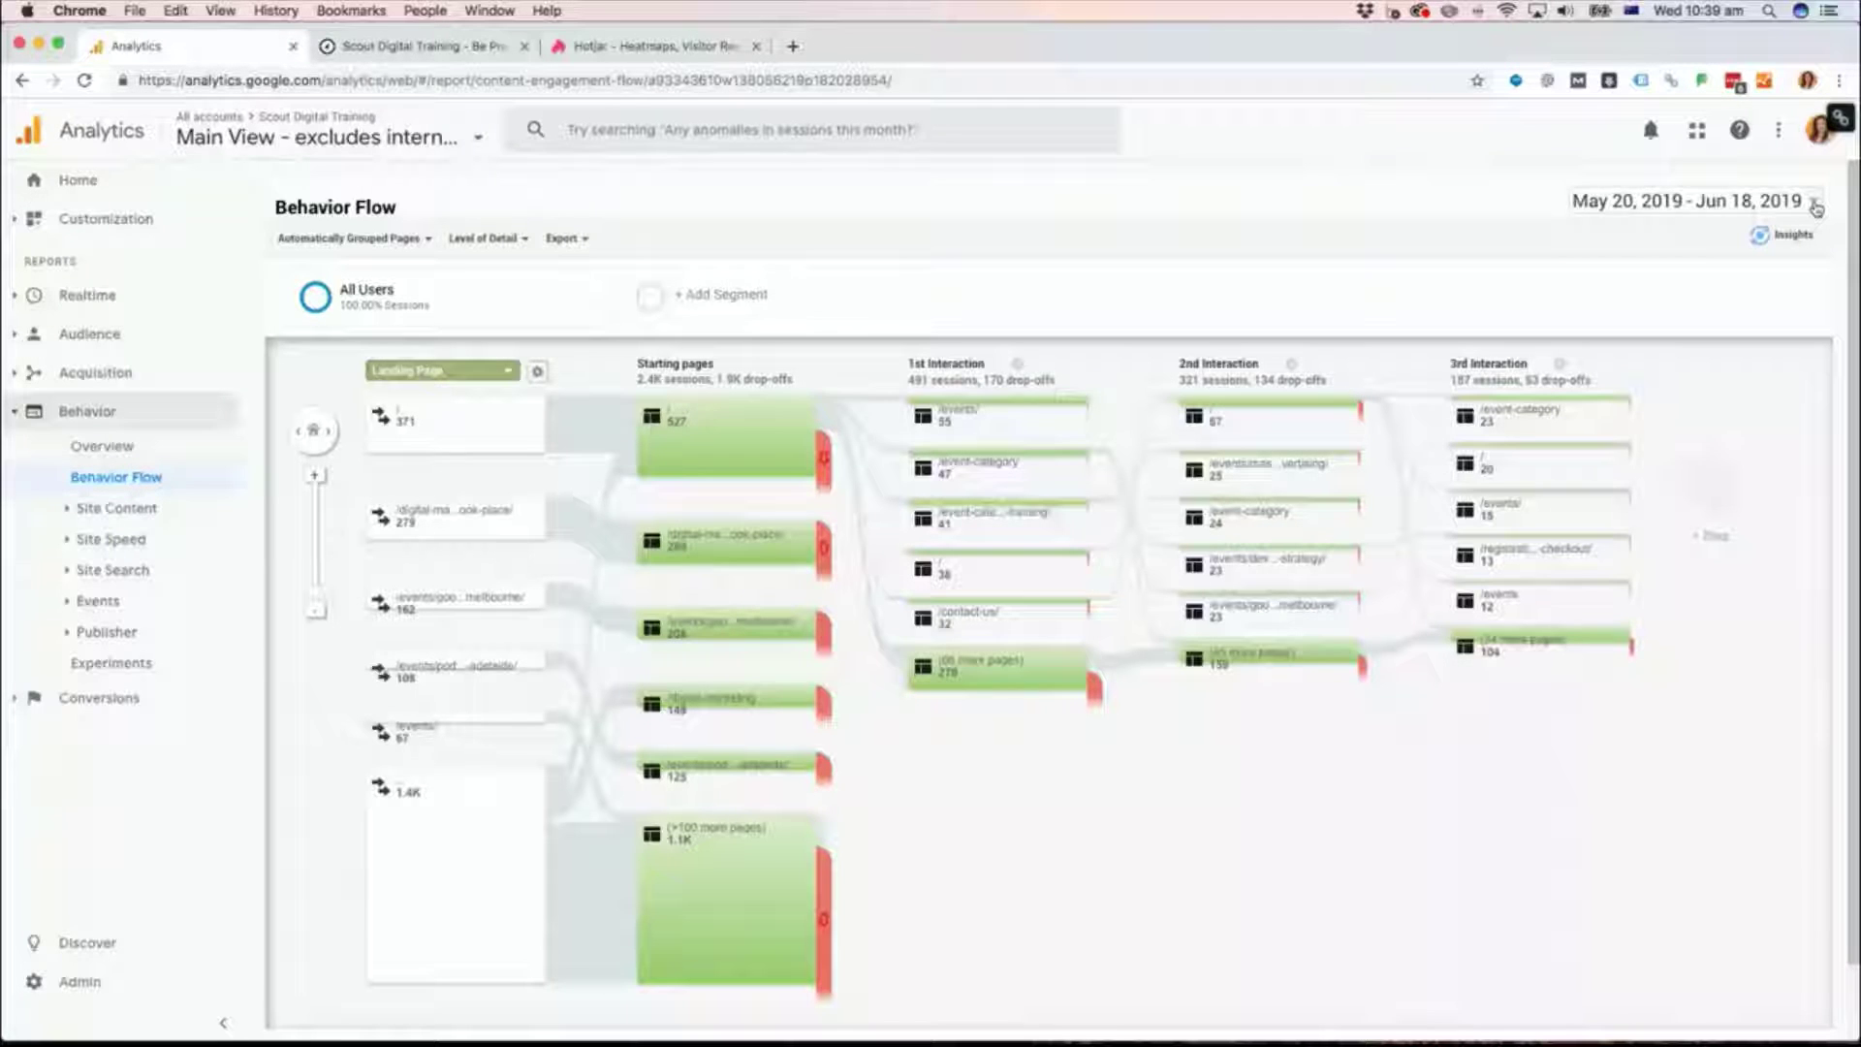
Step: Set the report's start date to Jan 1, 2019, keeping Jun 18, 2019 as the end date, and apply the range
click(1815, 206)
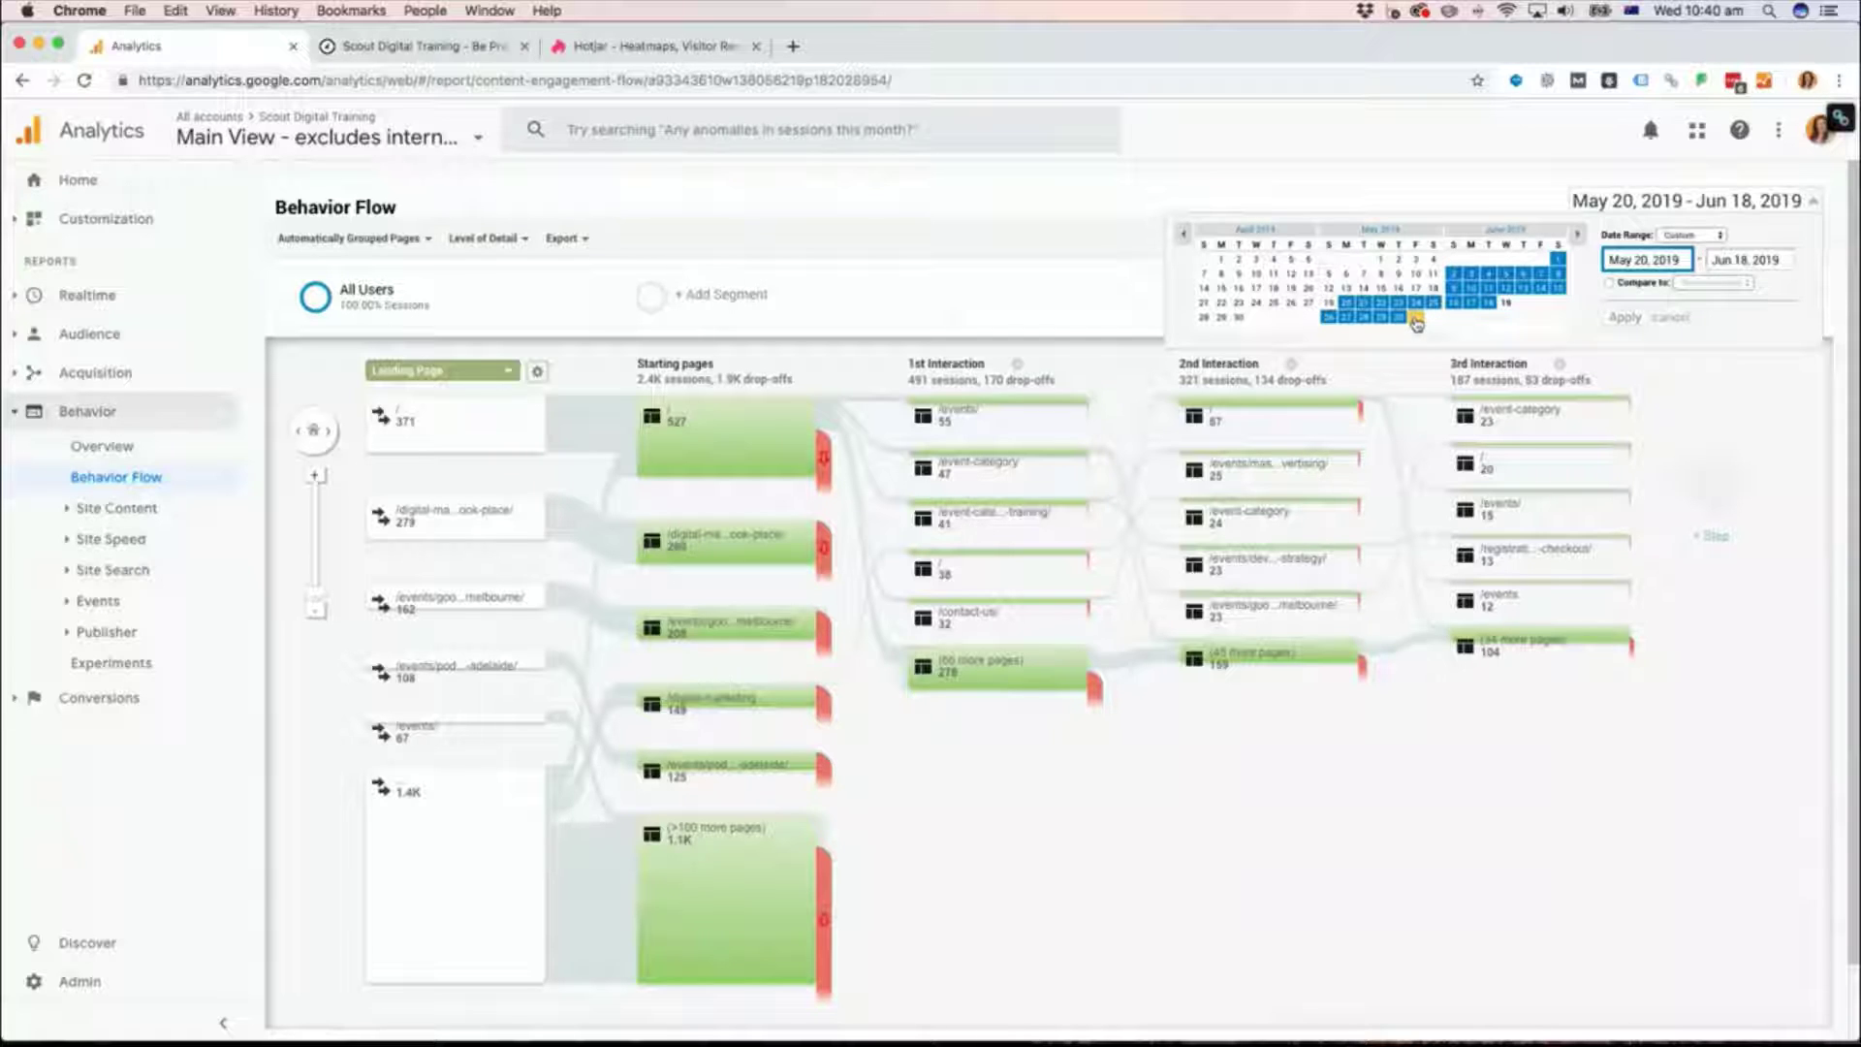
click(1185, 241)
click(1184, 241)
click(1185, 241)
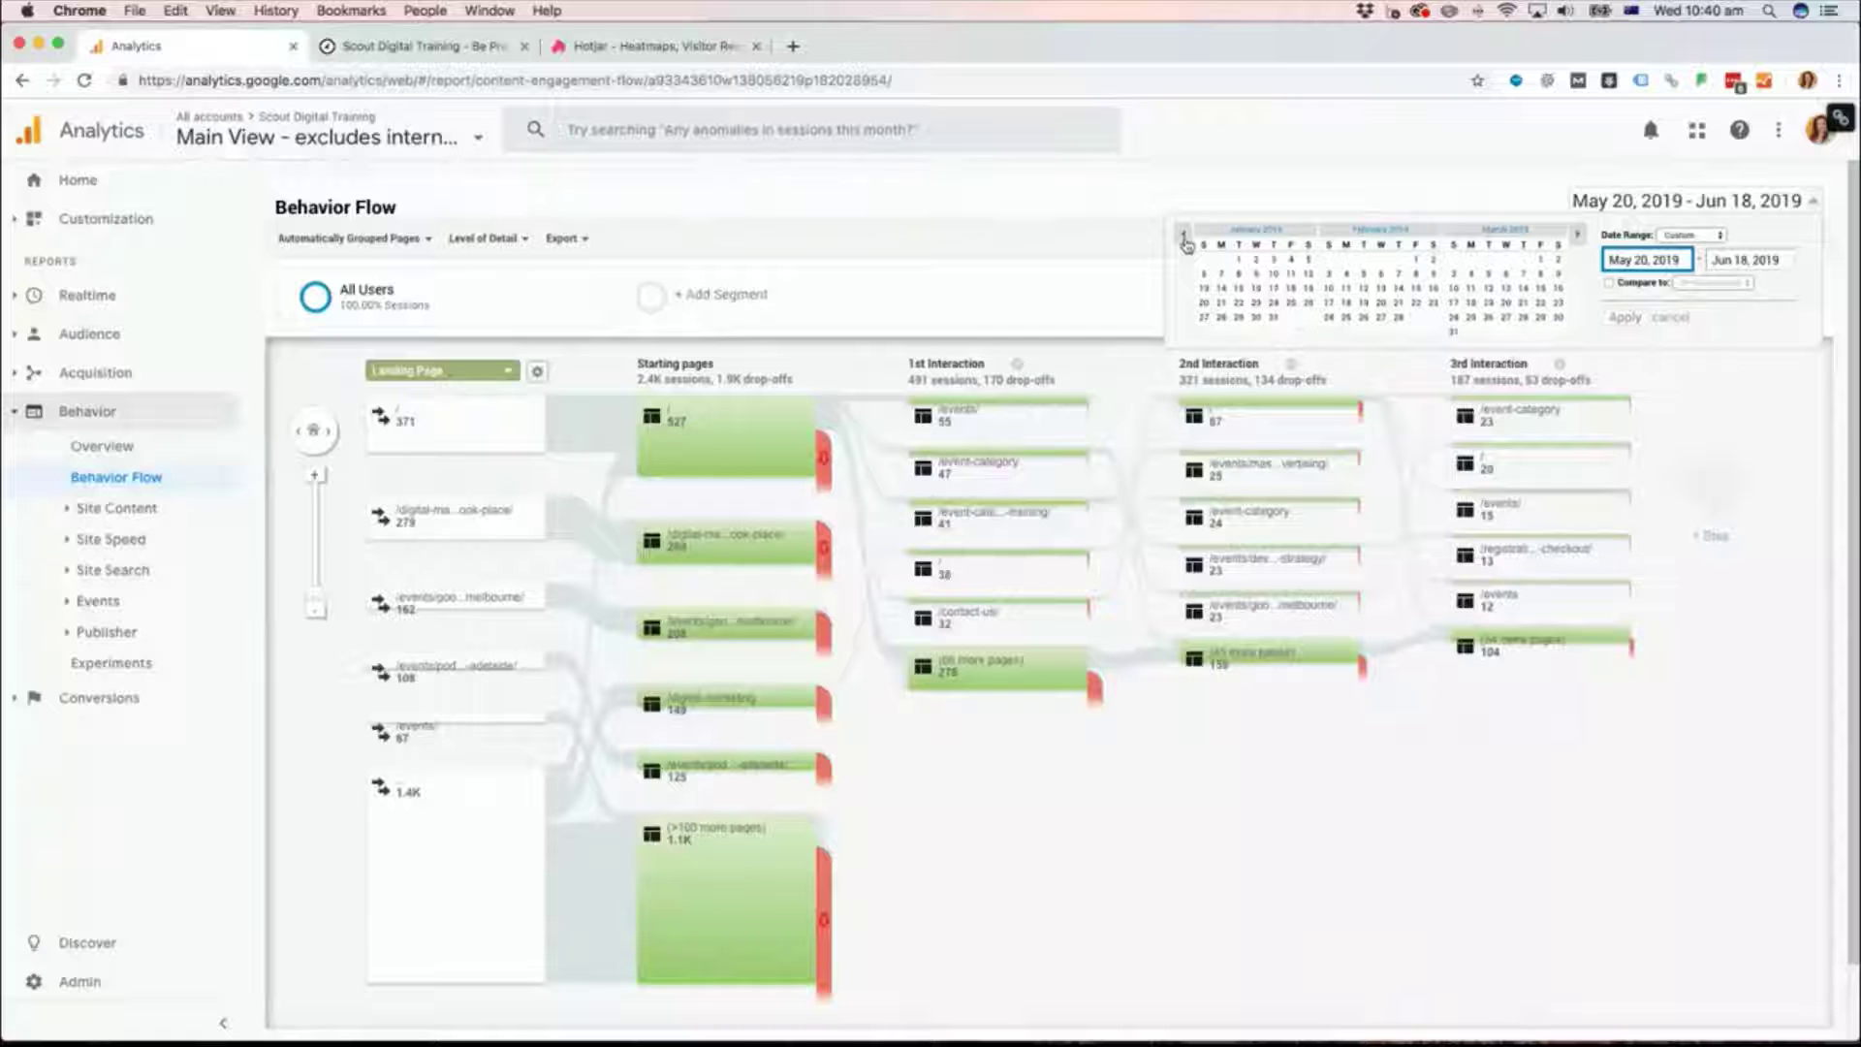
click(1184, 240)
click(1362, 260)
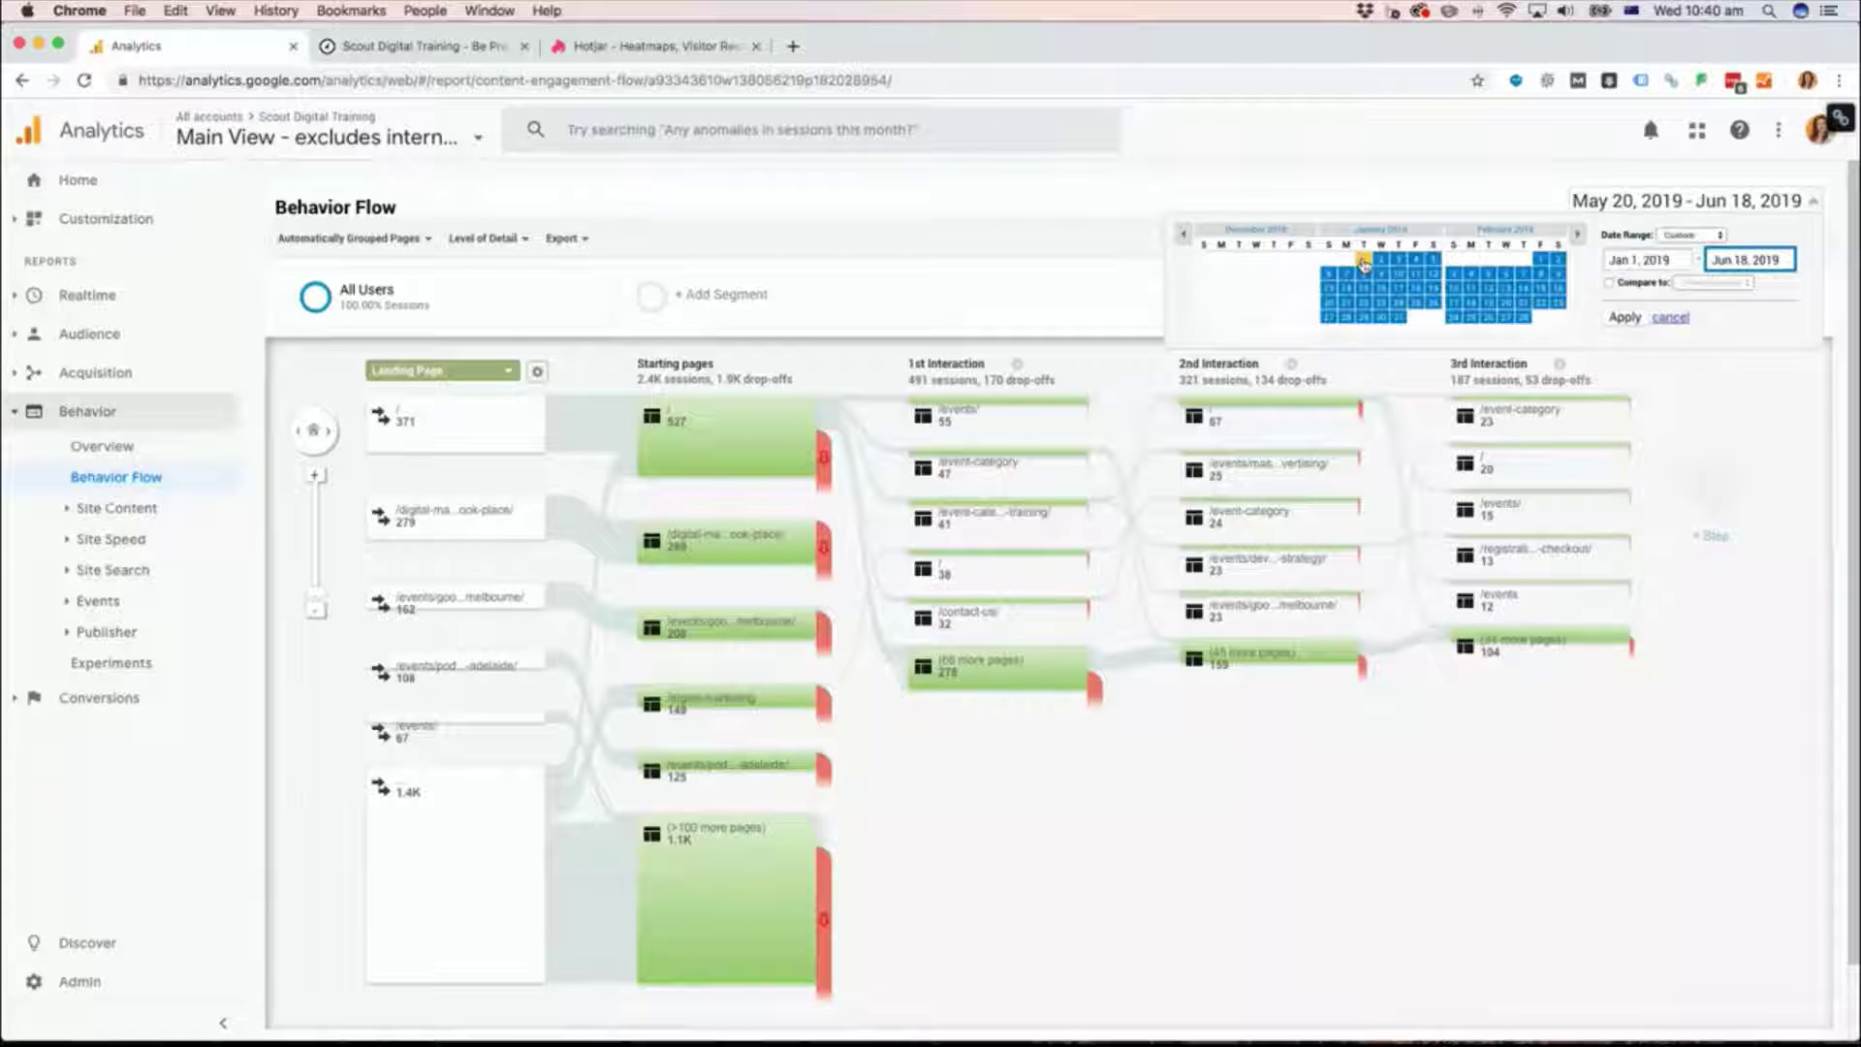
click(1629, 320)
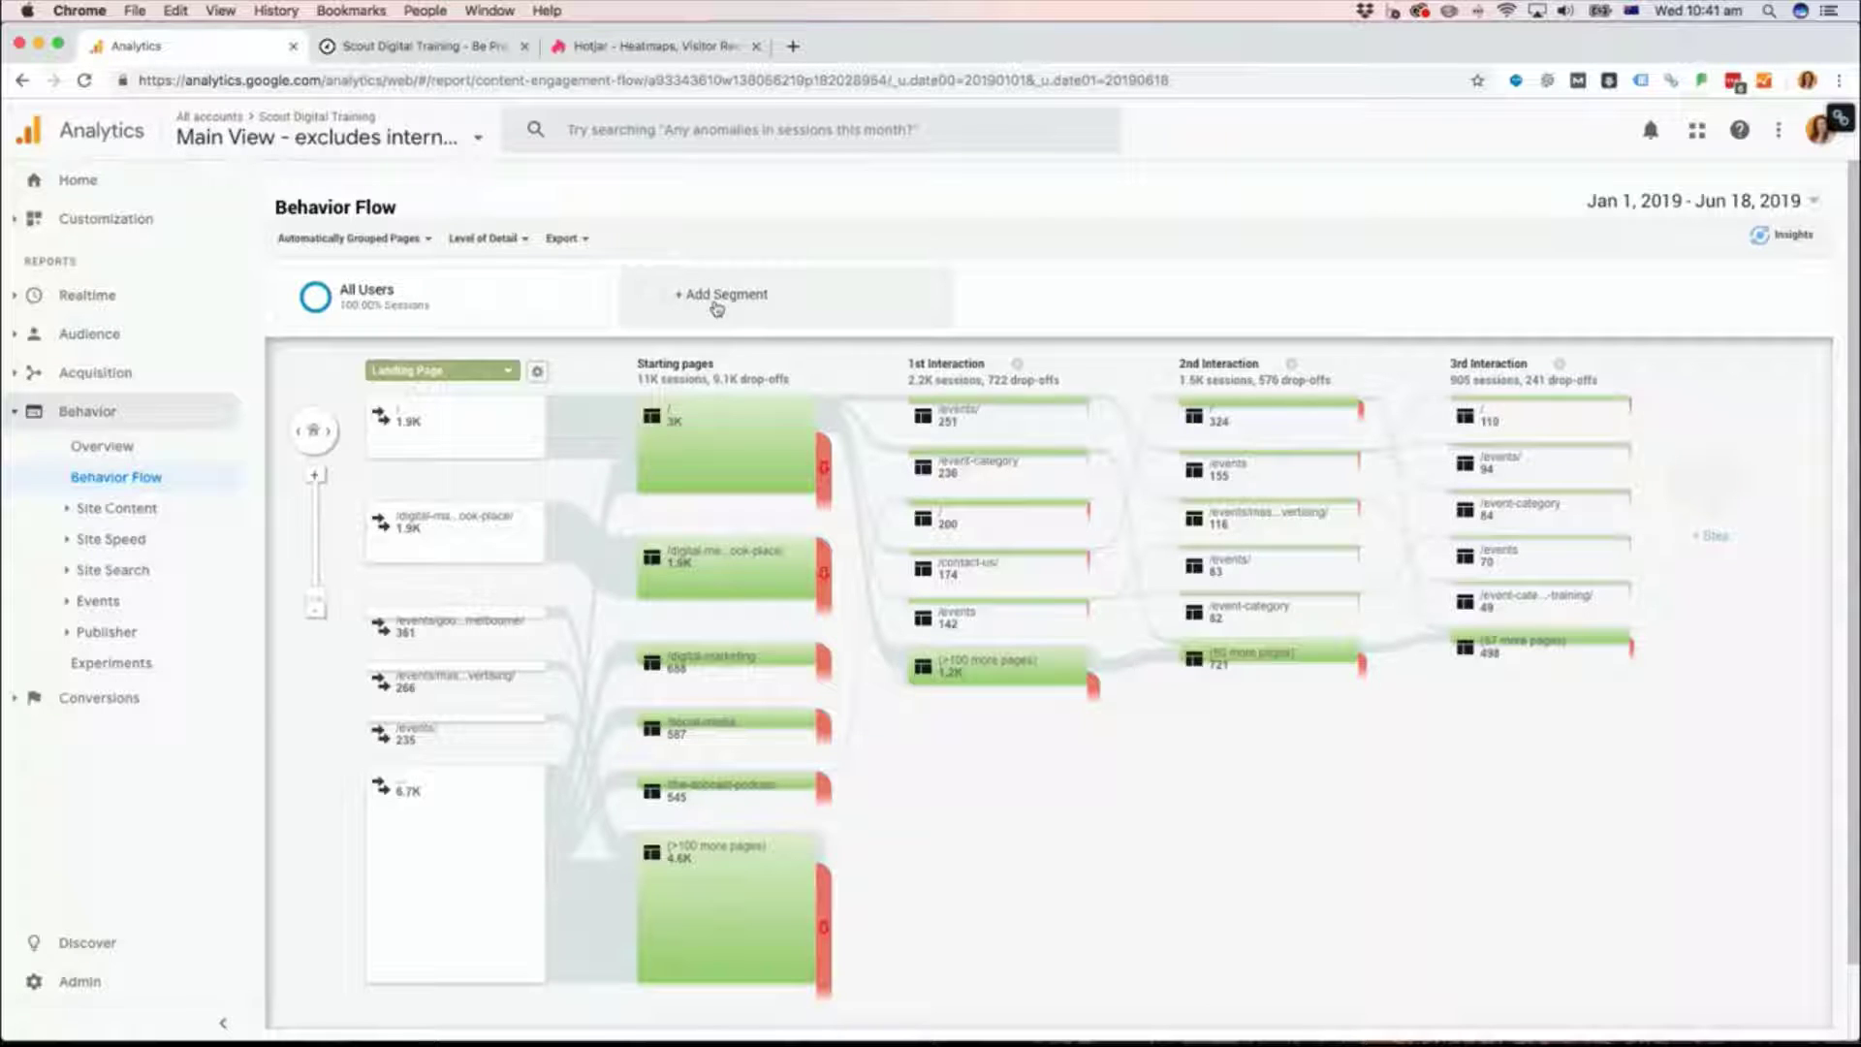
Step: Add the custom segment Australian visitors to the Behavior Flow report and apply it
mouse_move(334, 289)
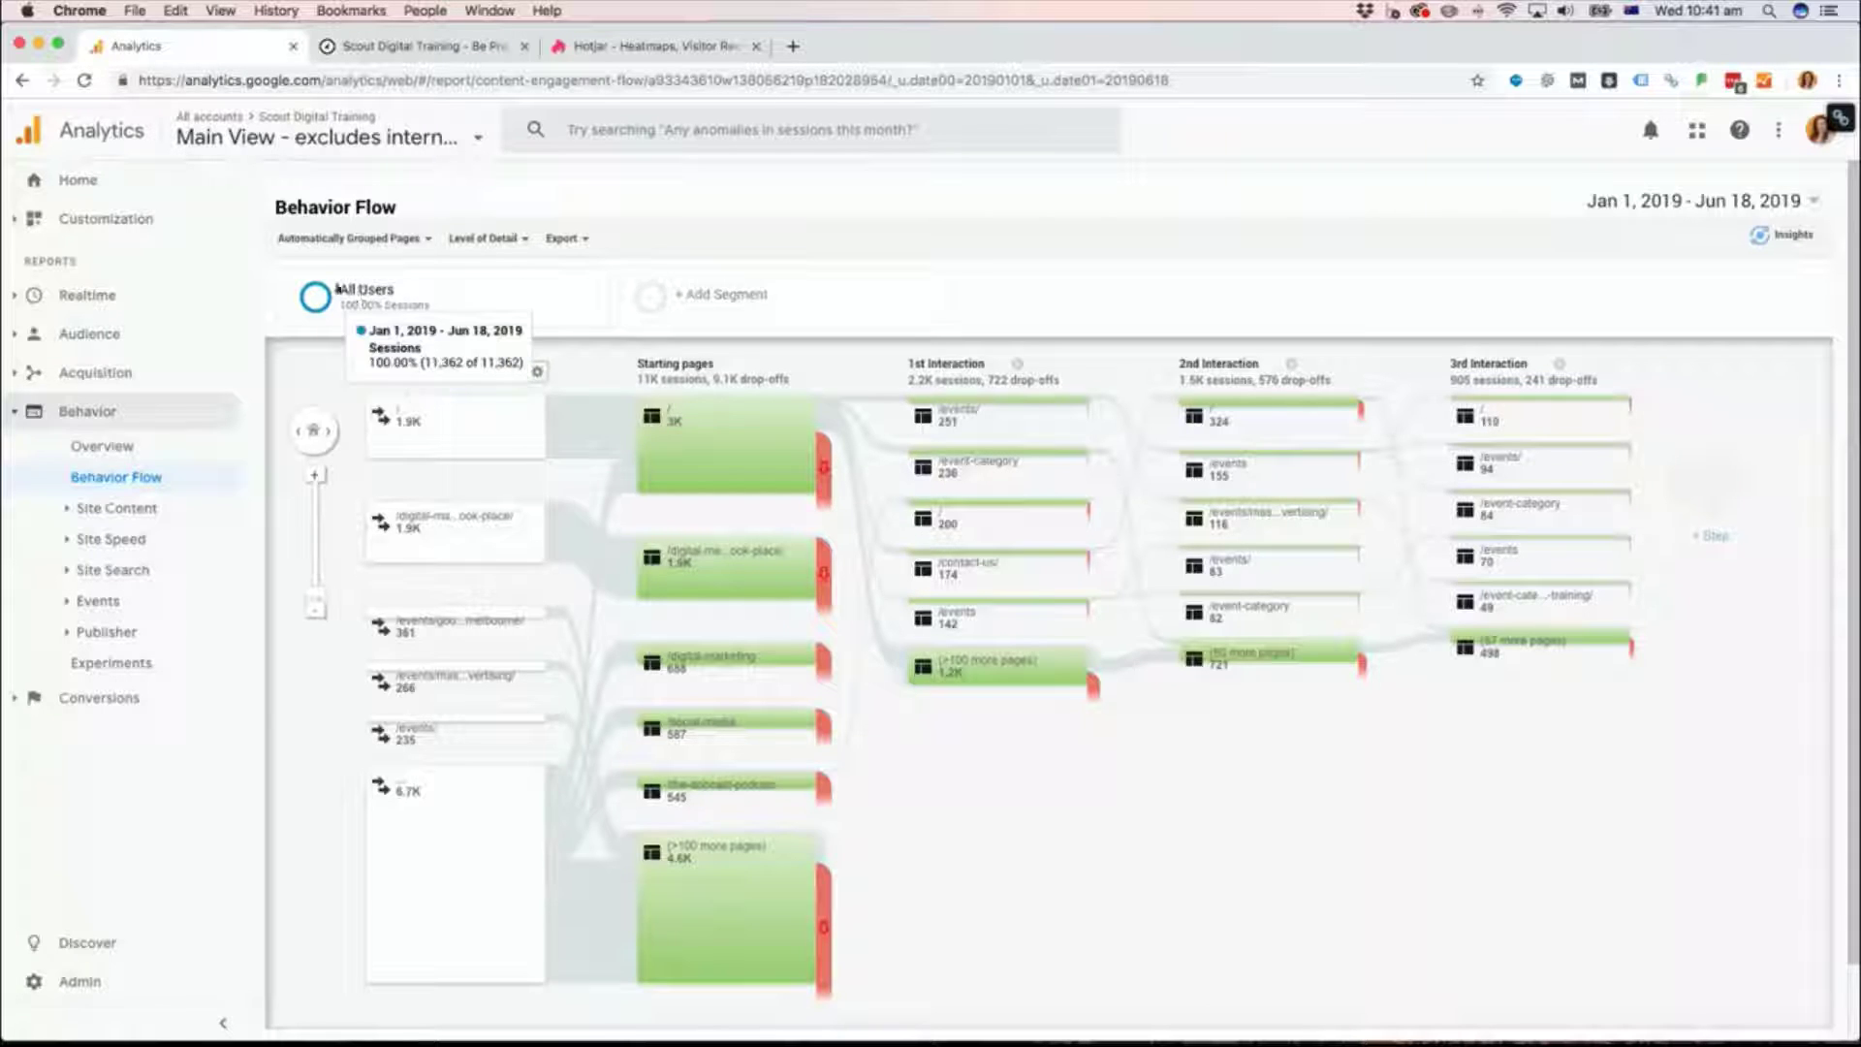
click(737, 298)
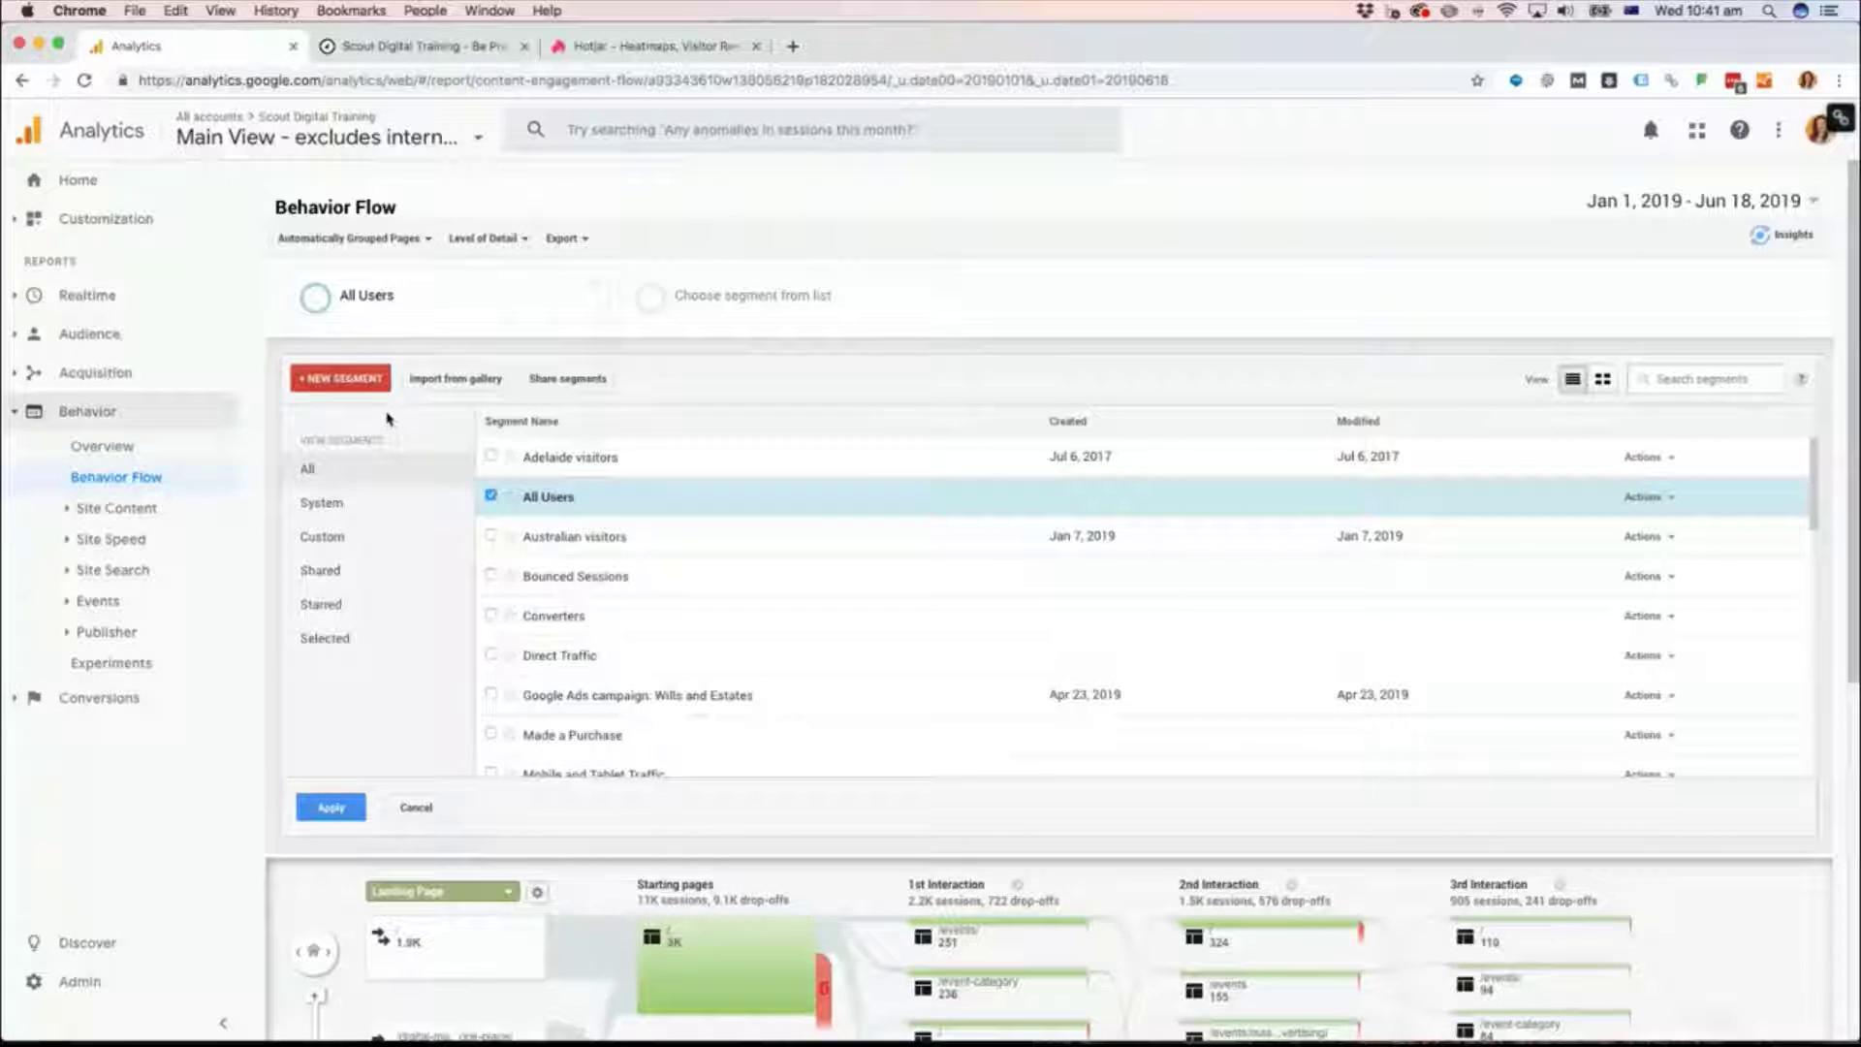
click(332, 508)
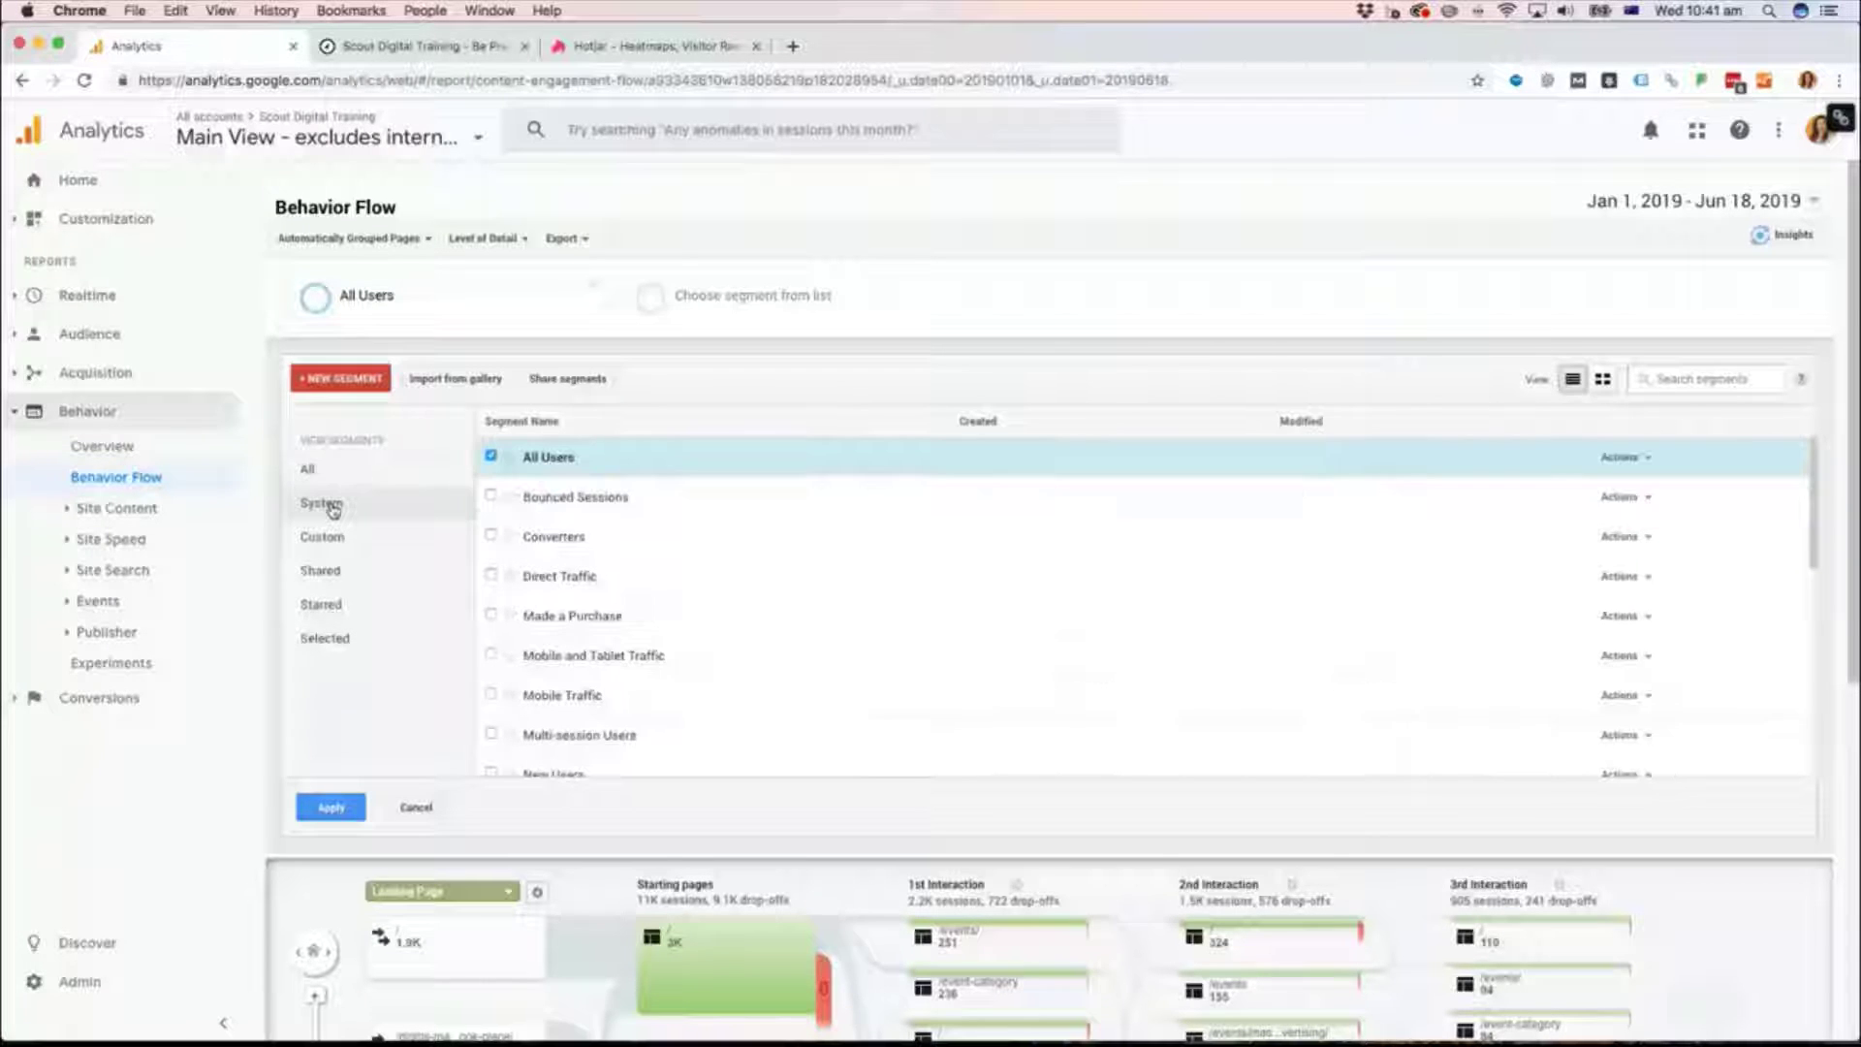
click(332, 539)
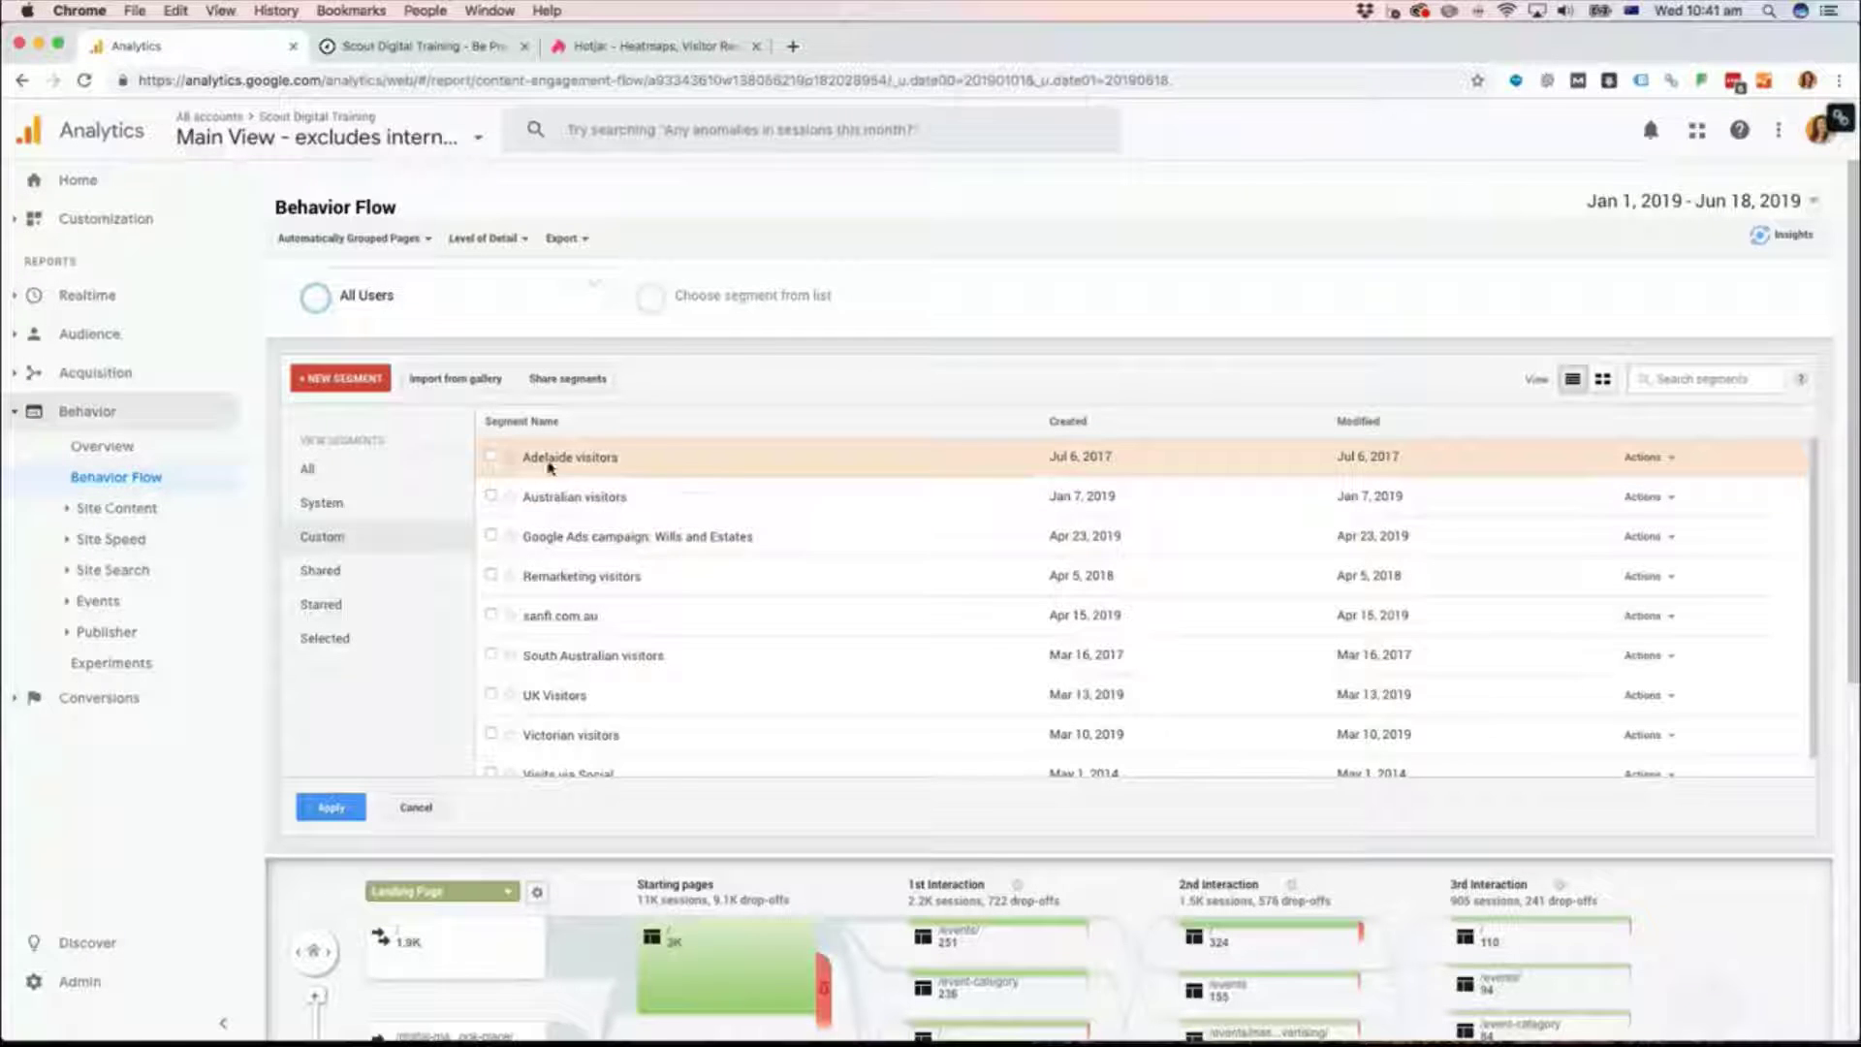
click(492, 498)
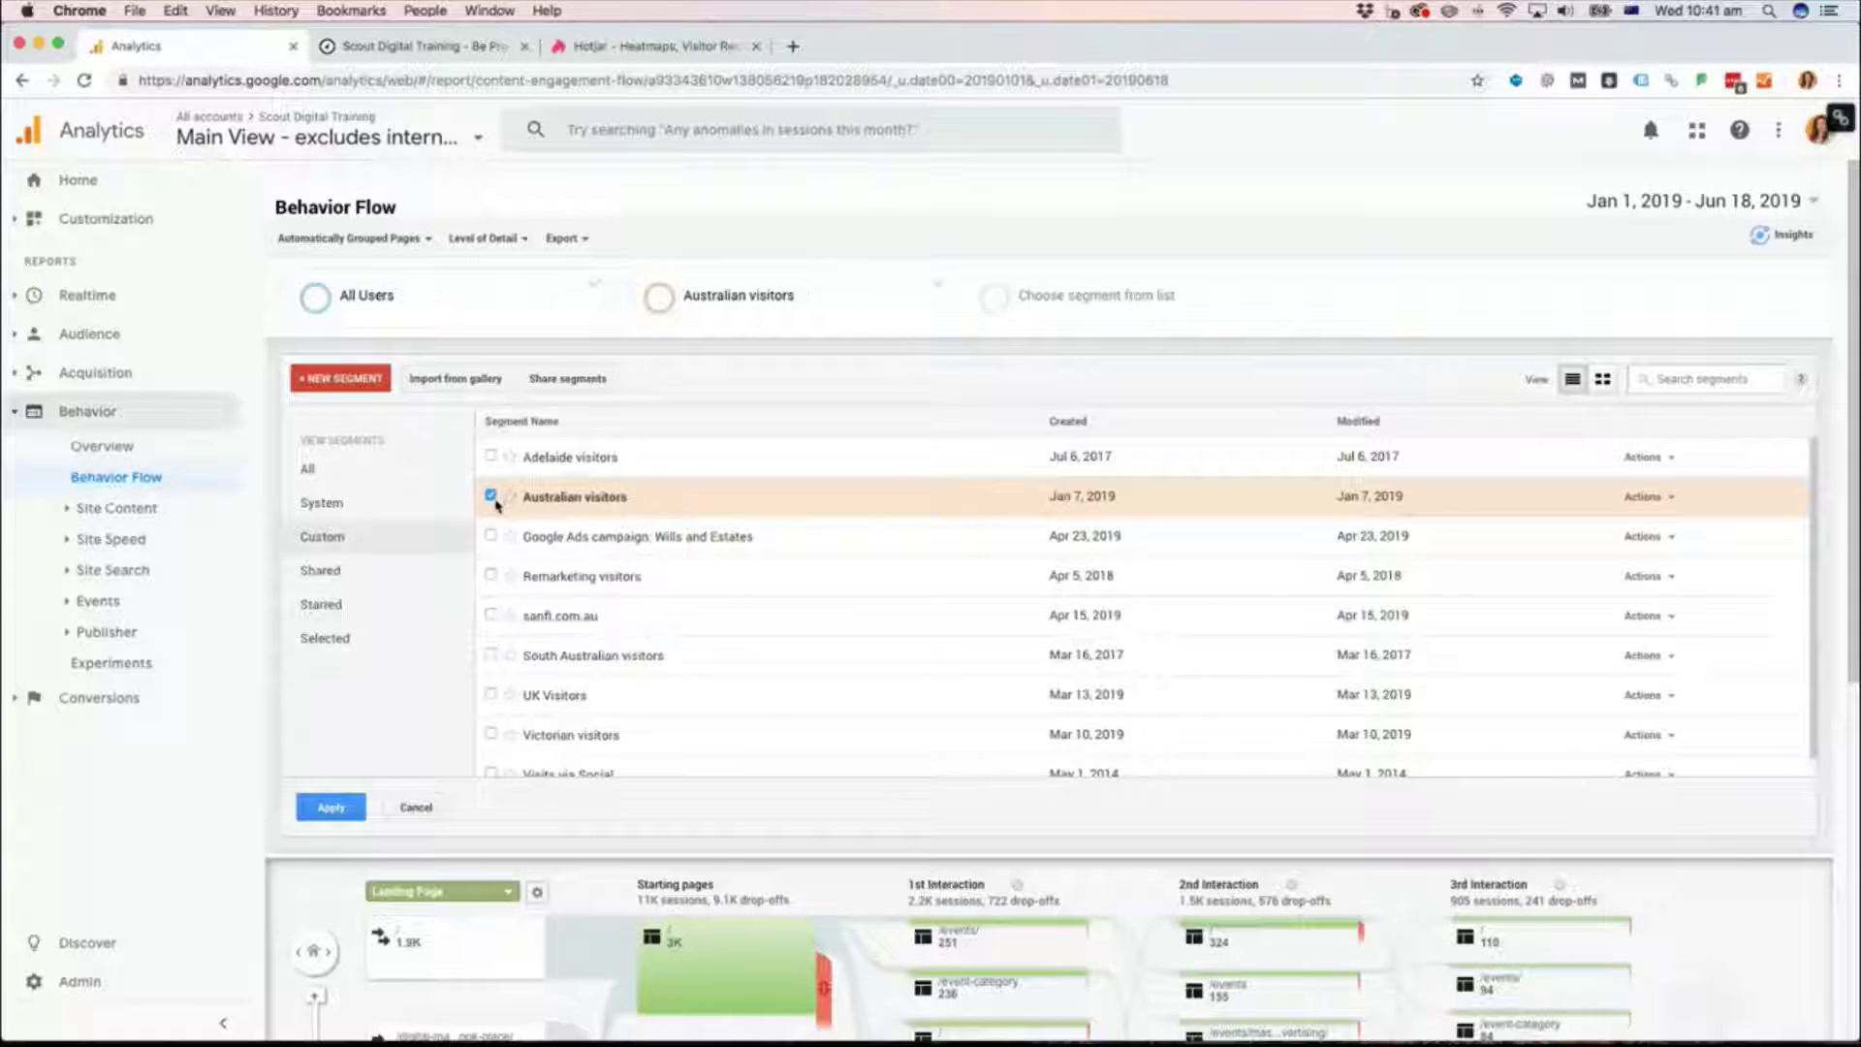
click(344, 810)
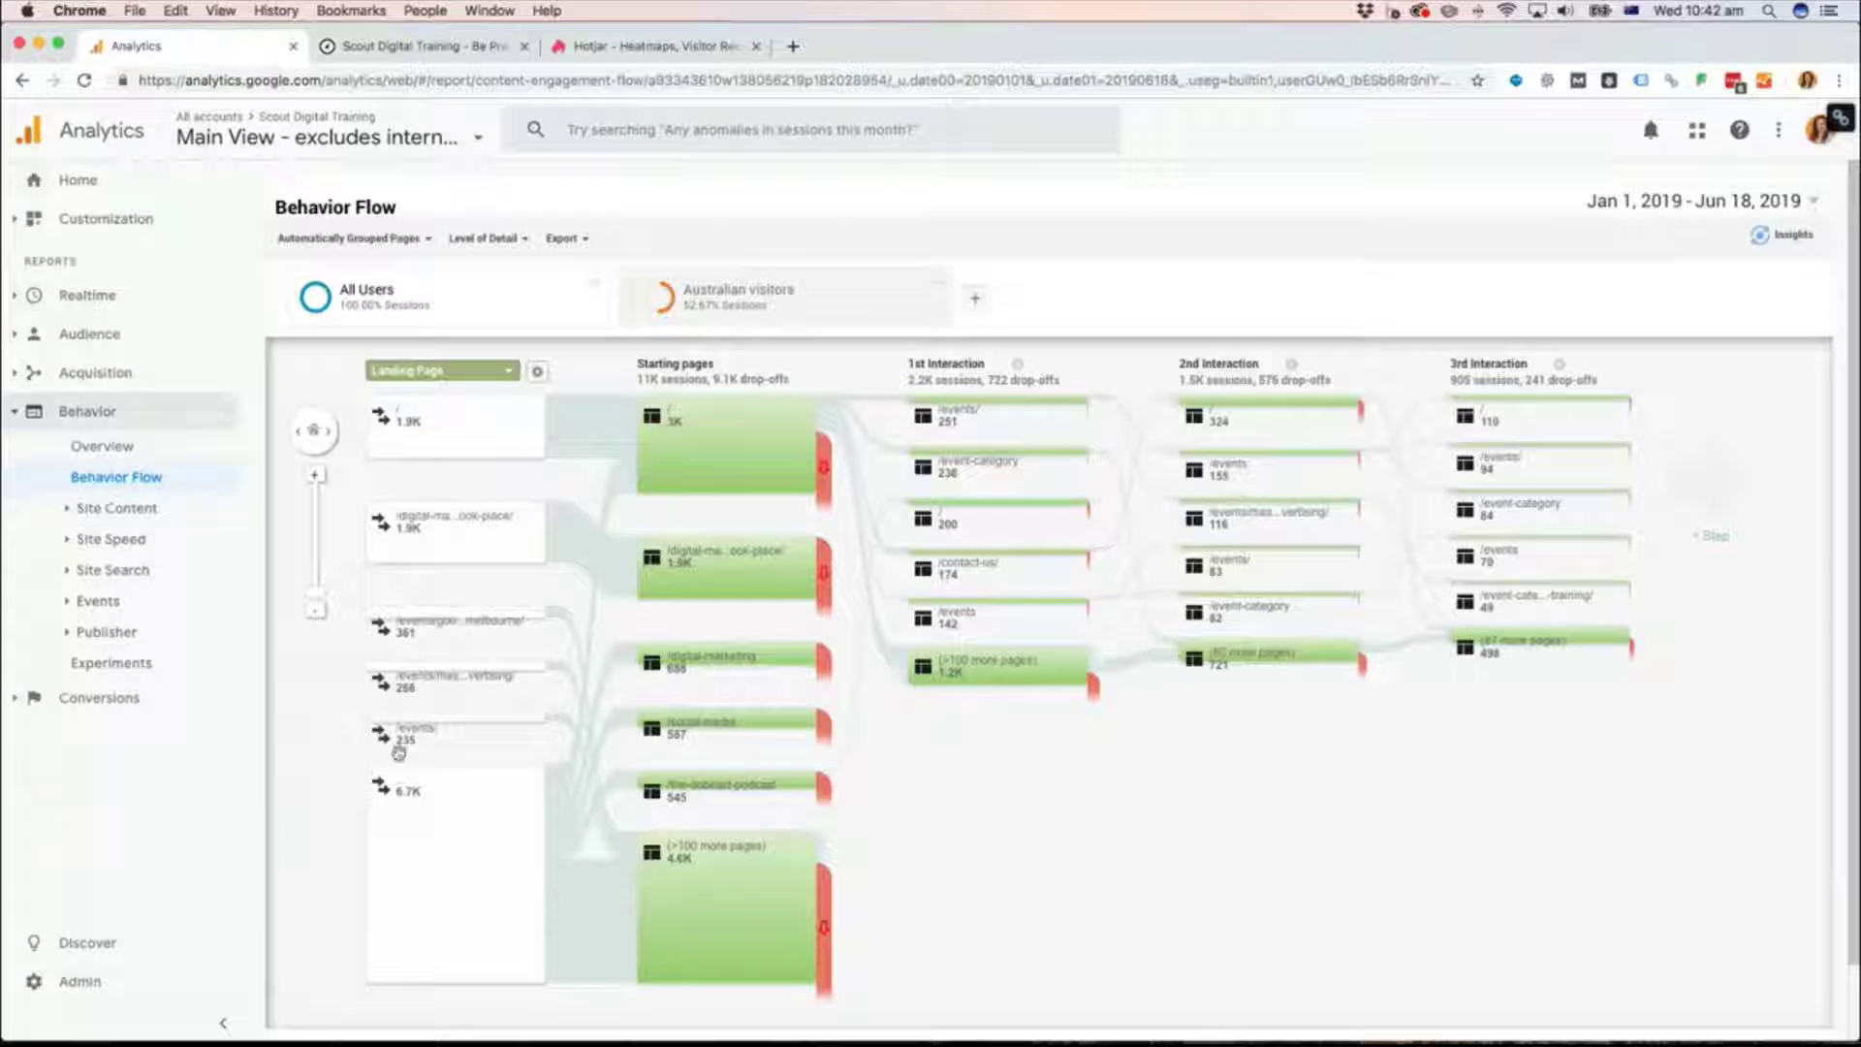
Step: Remove the All Users segment from the Behavior Flow report, leaving only Australian visitors
mouse_move(652, 415)
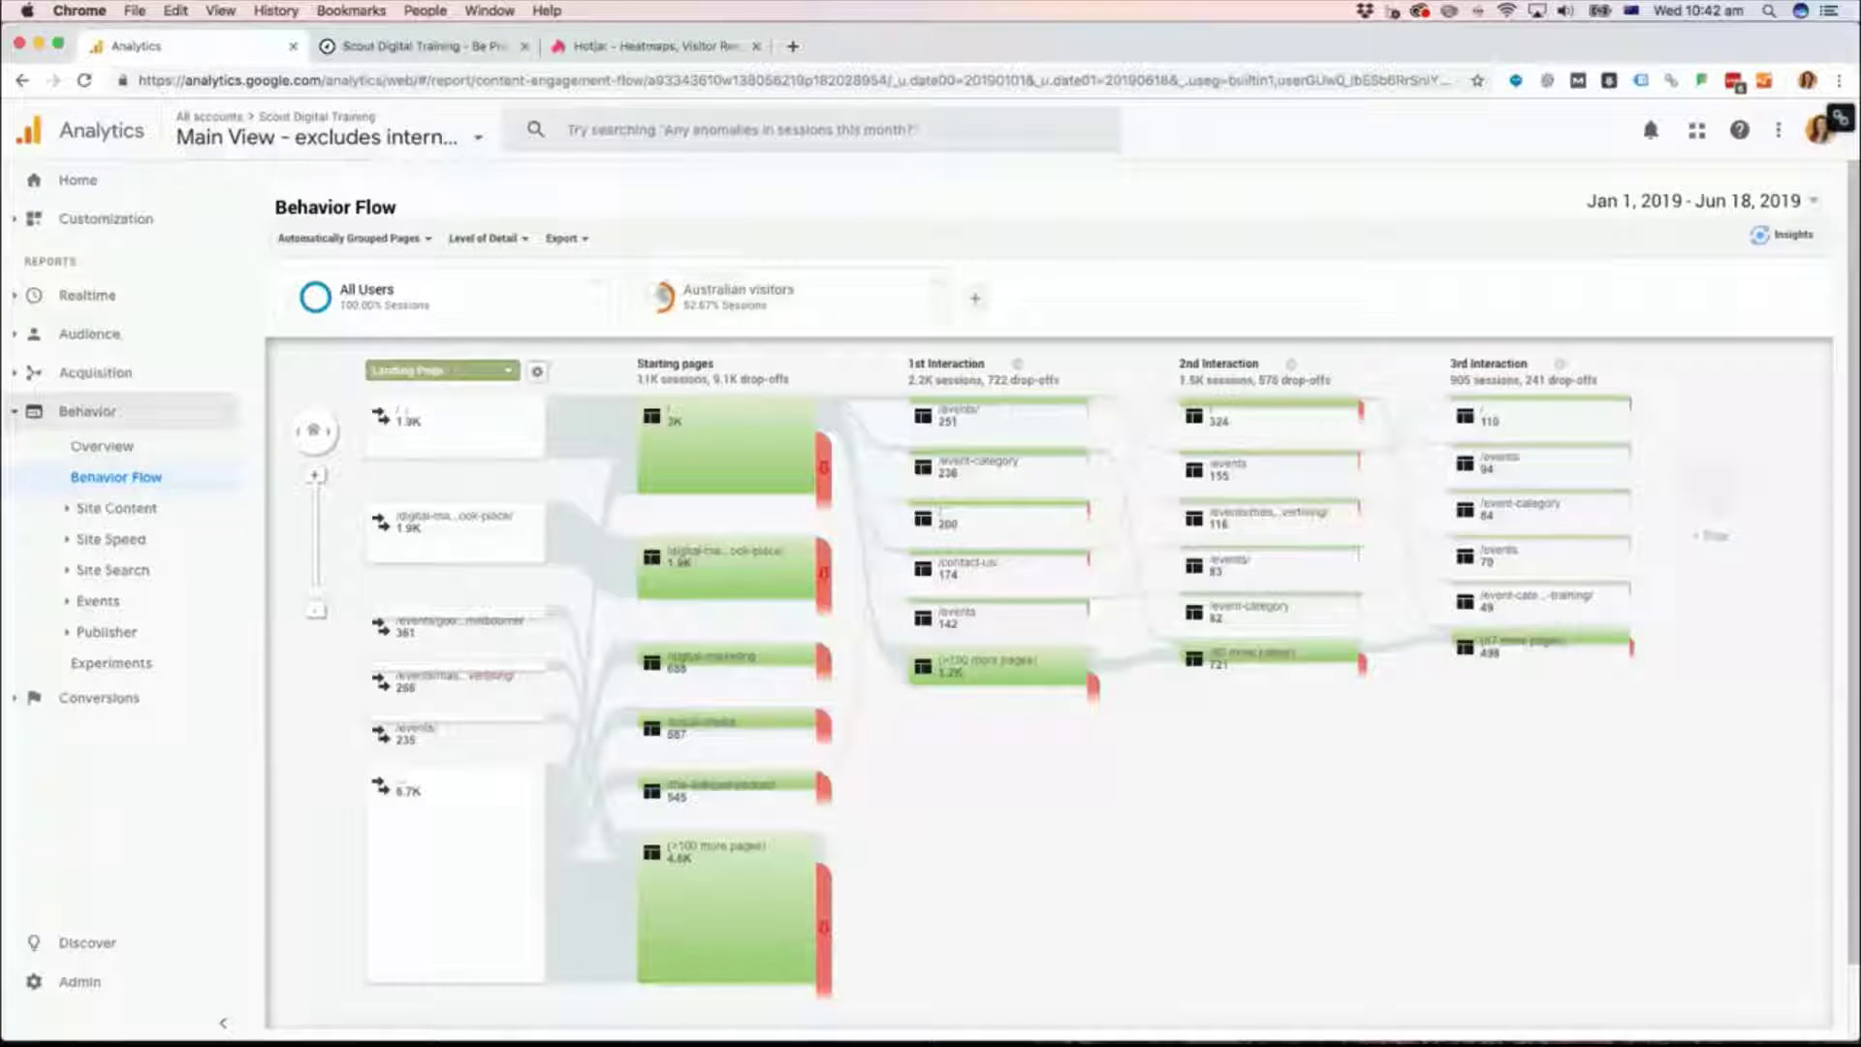
click(579, 290)
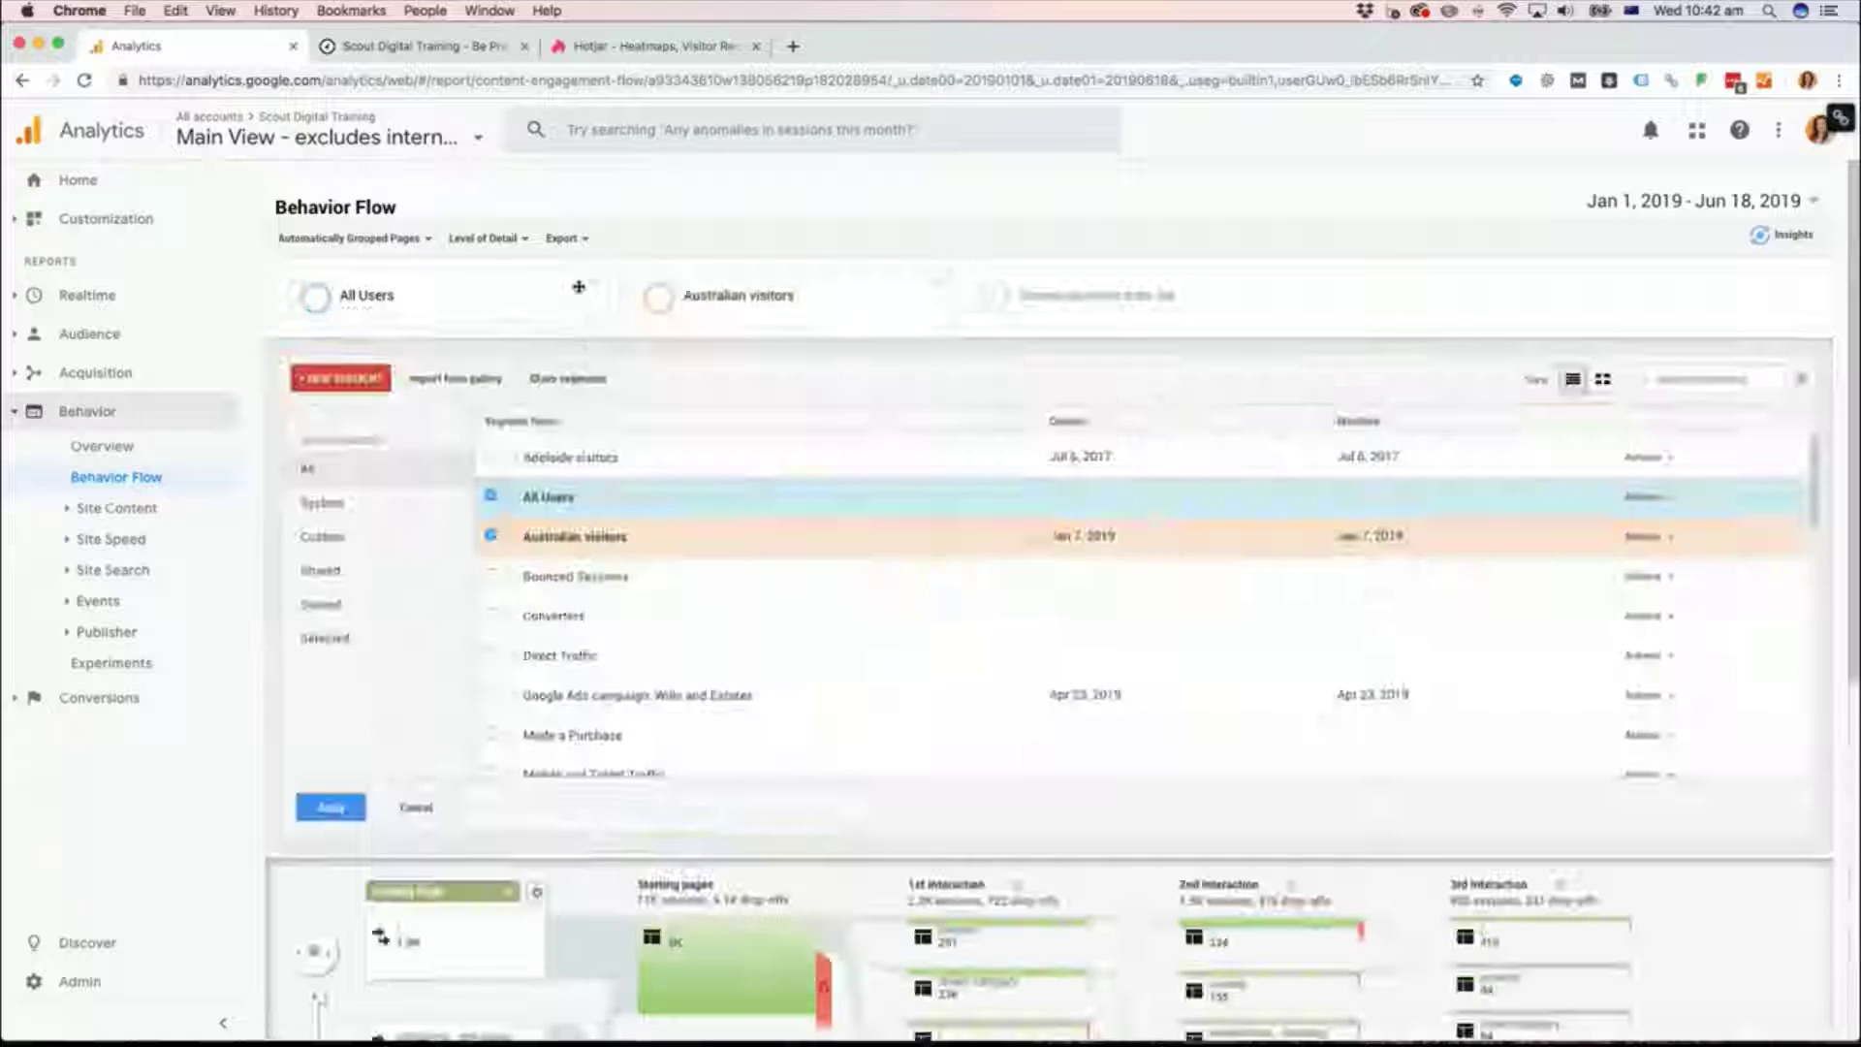
click(491, 496)
click(332, 809)
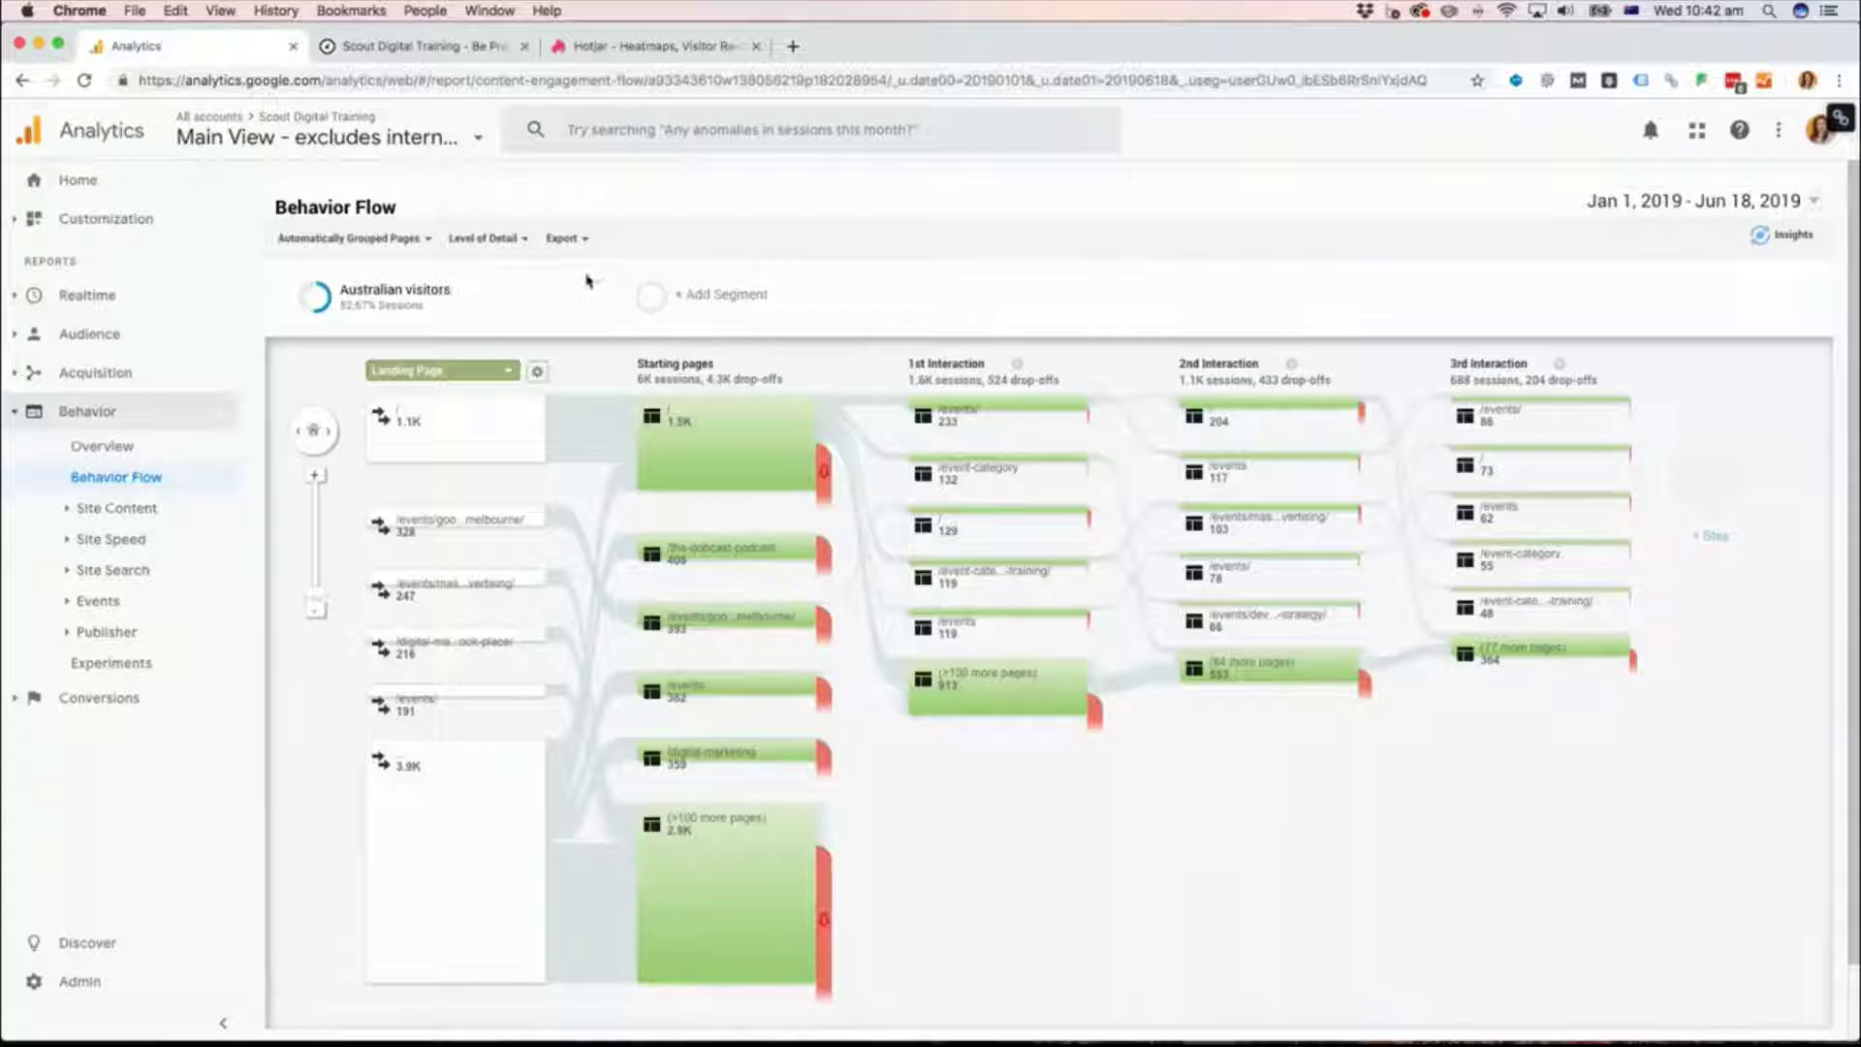
Step: Examine the home page's incoming sessions, through traffic and drop-offs in the flow, and view the actual Scout Digital Training home page
mouse_move(570, 327)
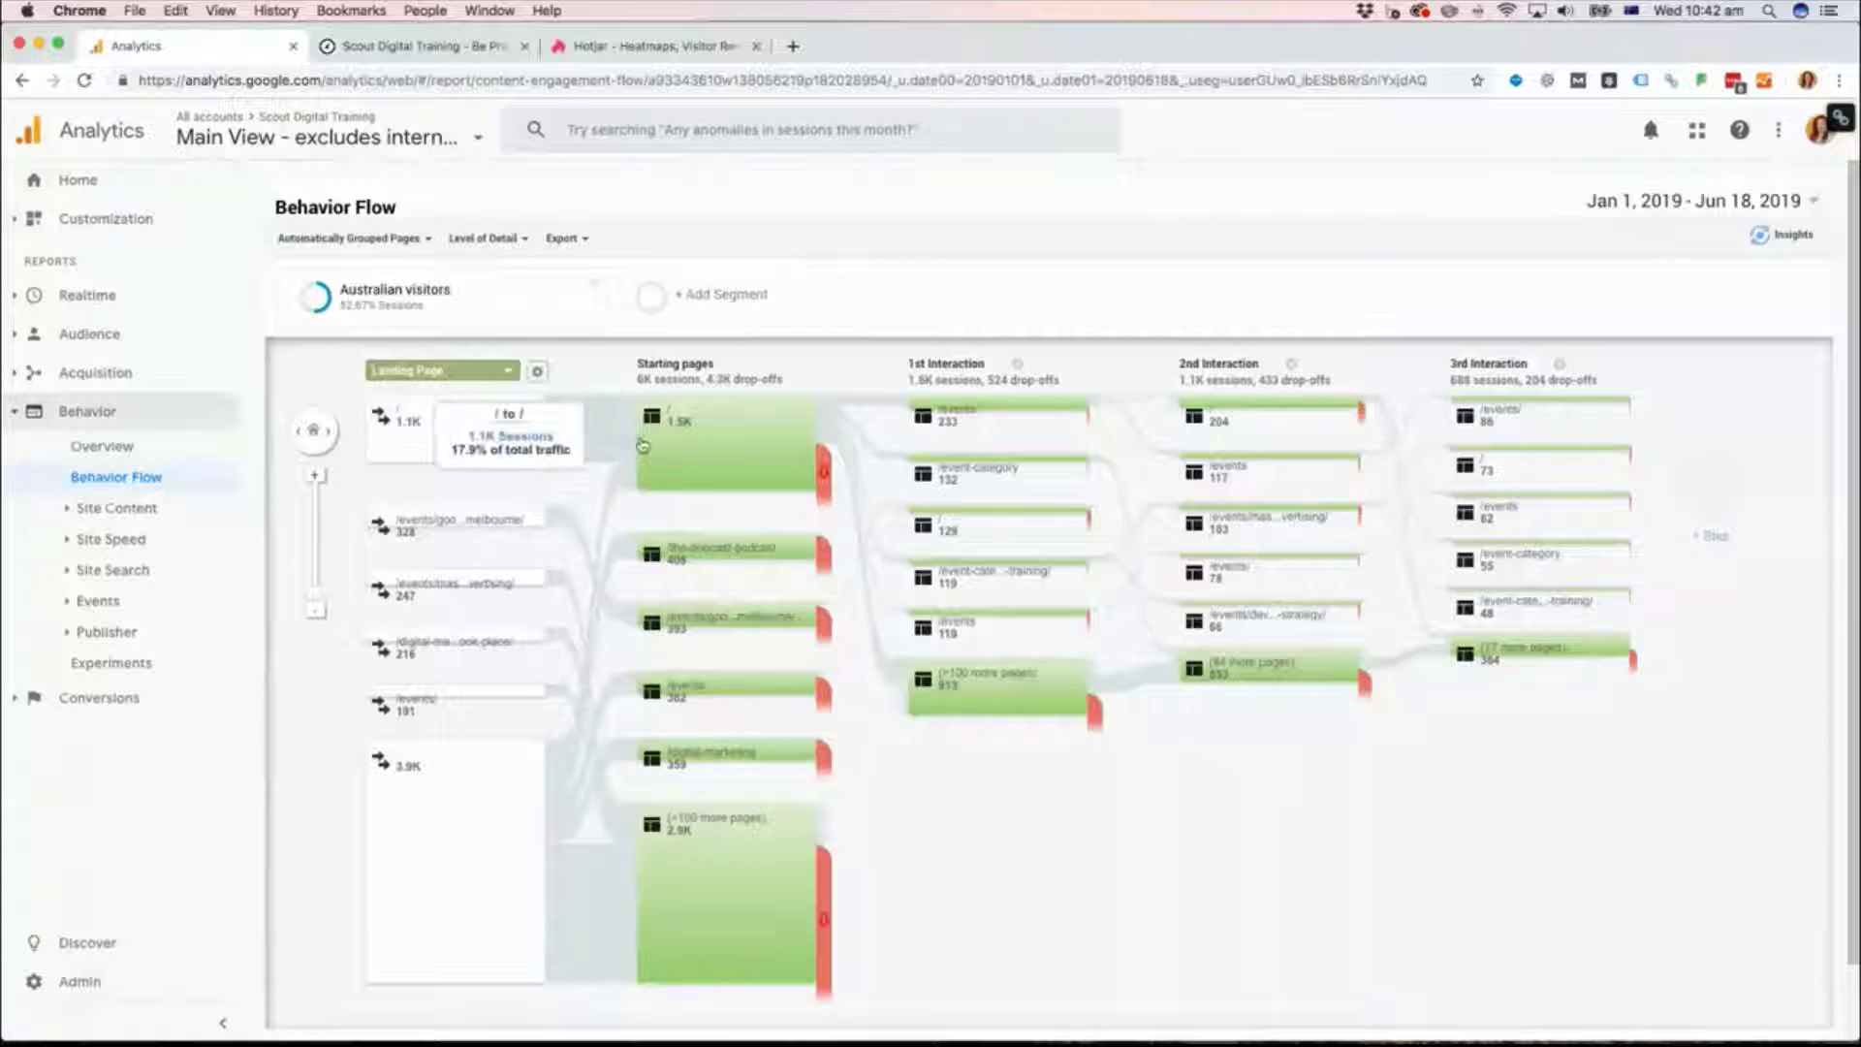
mouse_move(678, 432)
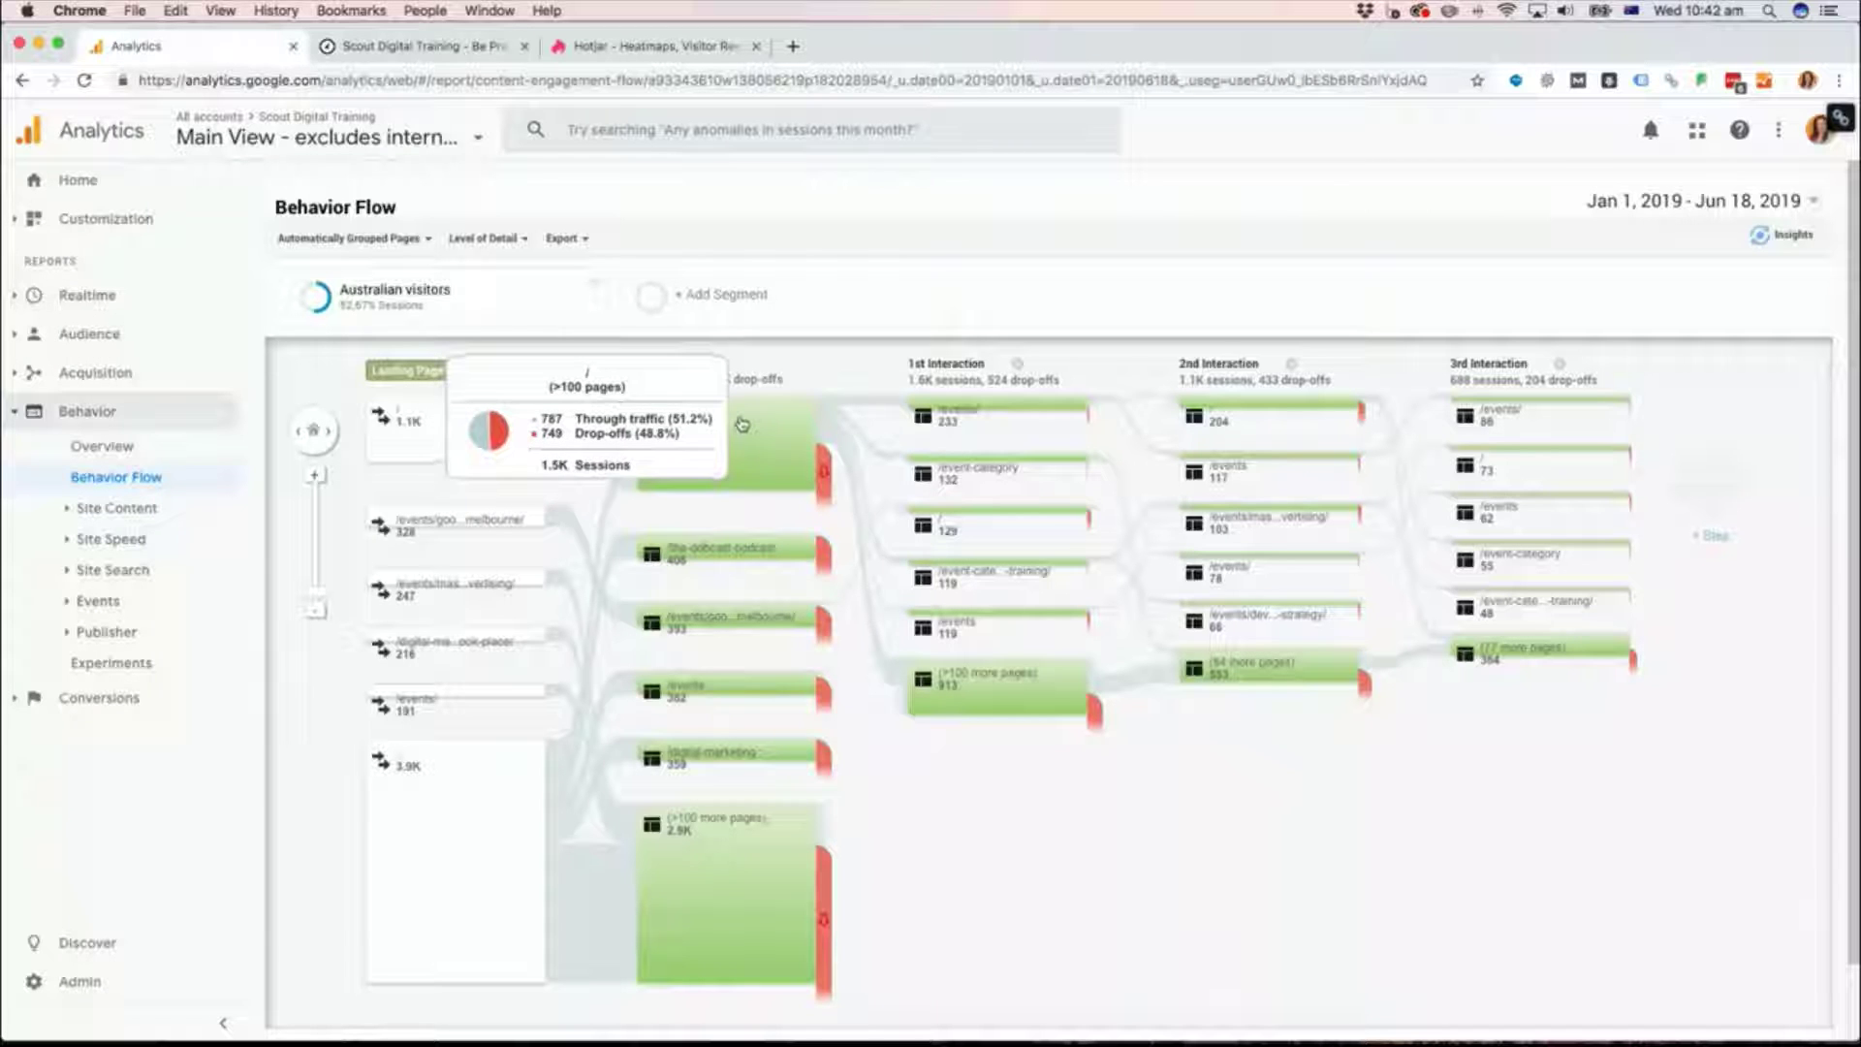
mouse_move(739, 548)
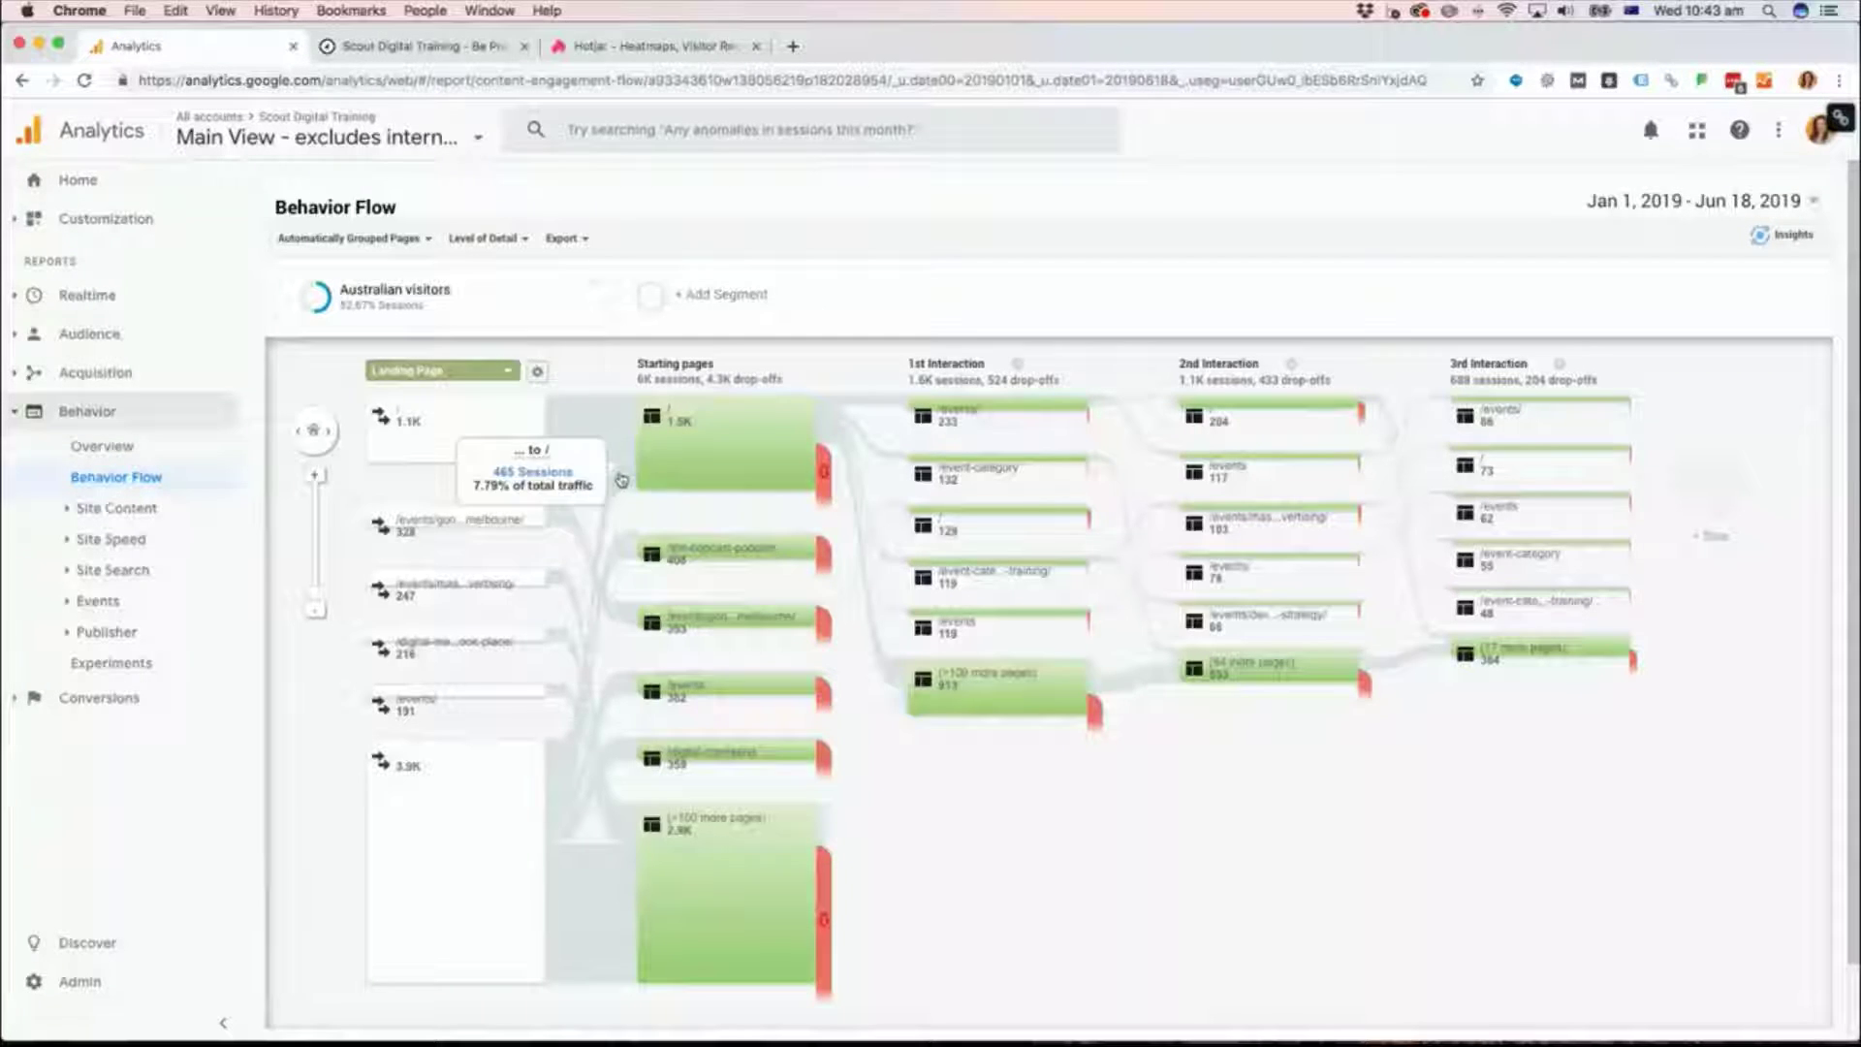
mouse_move(650, 477)
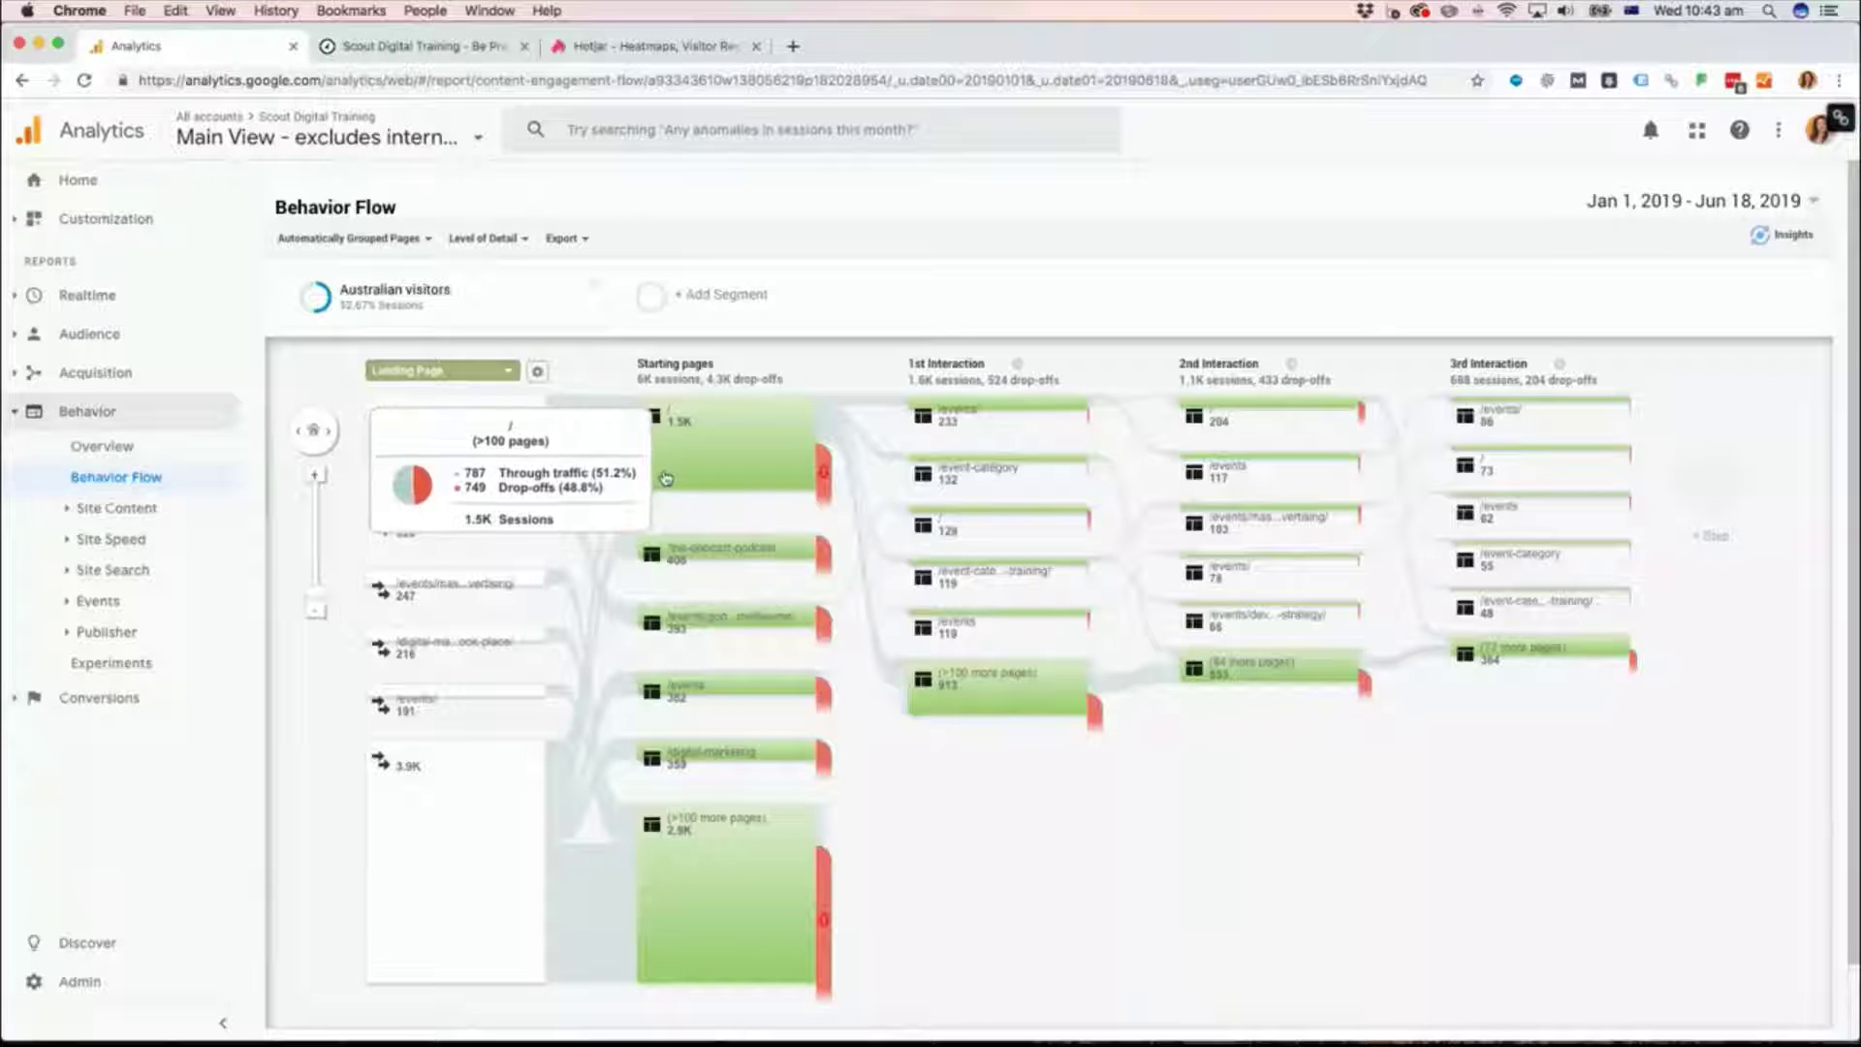
mouse_move(827, 498)
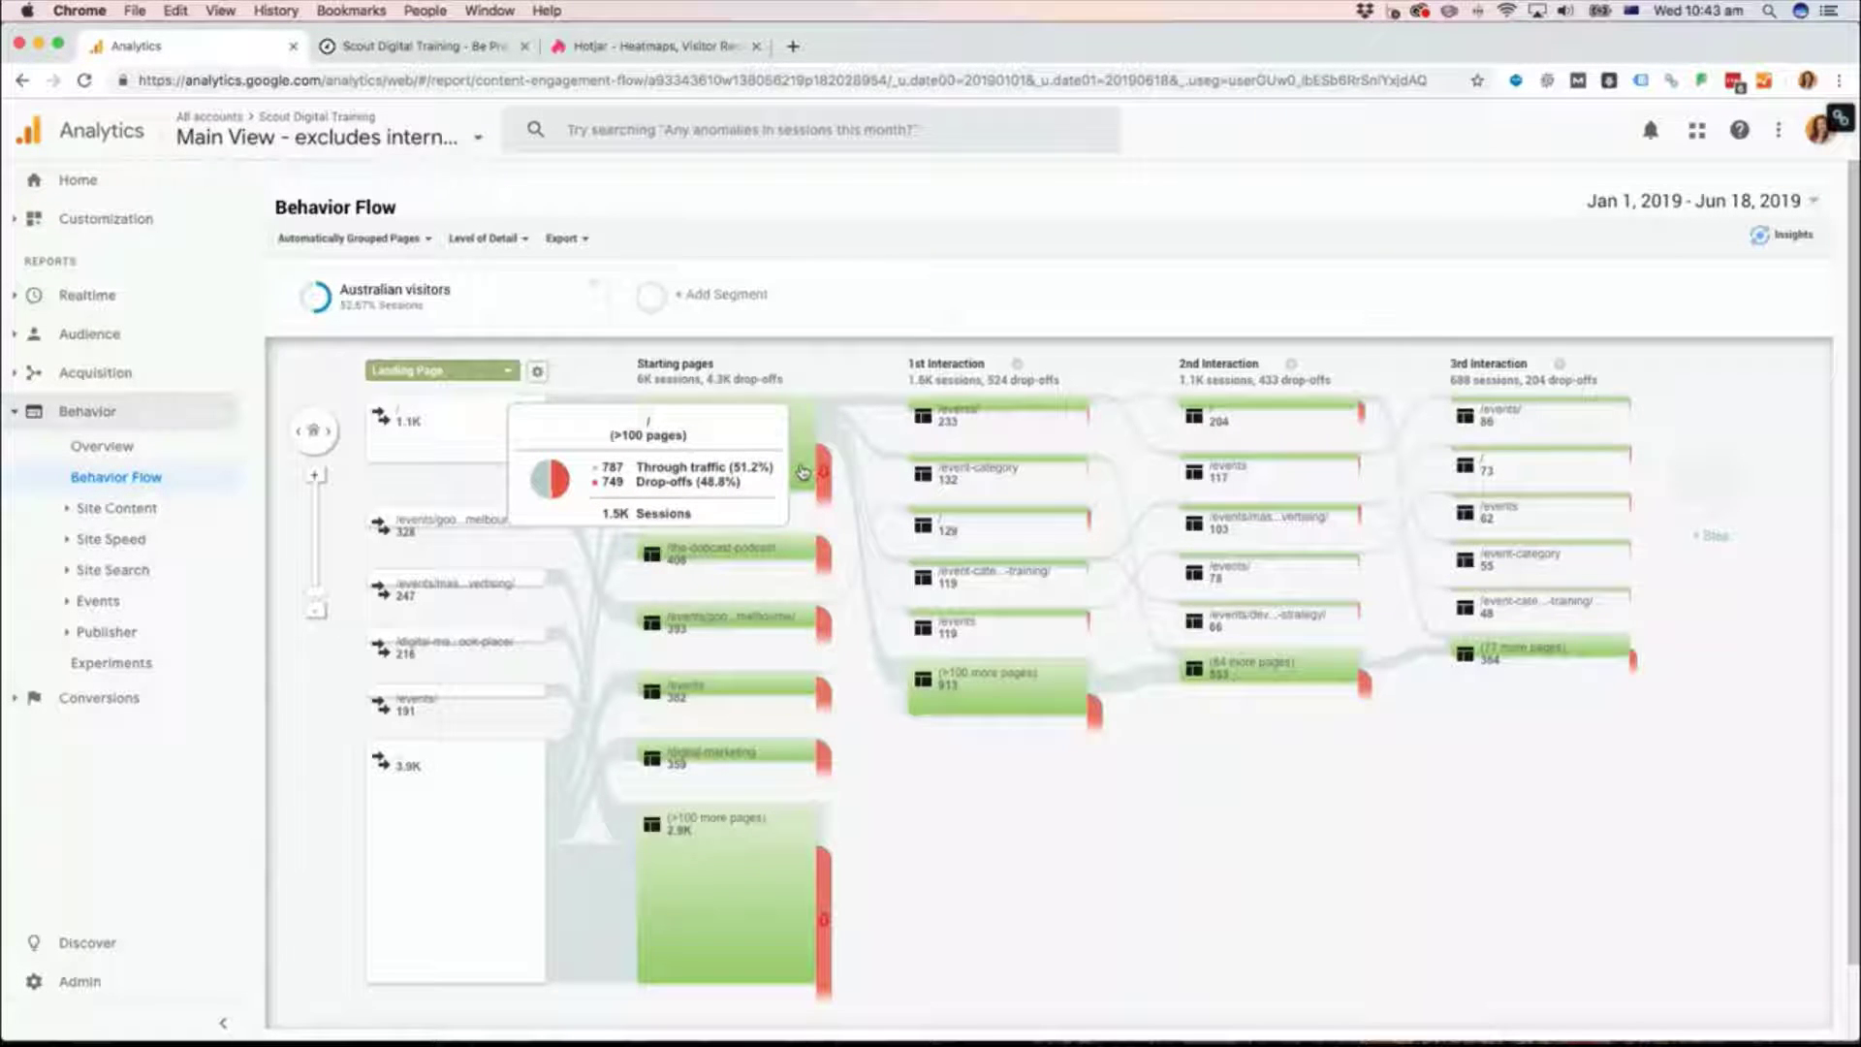
mouse_move(634, 411)
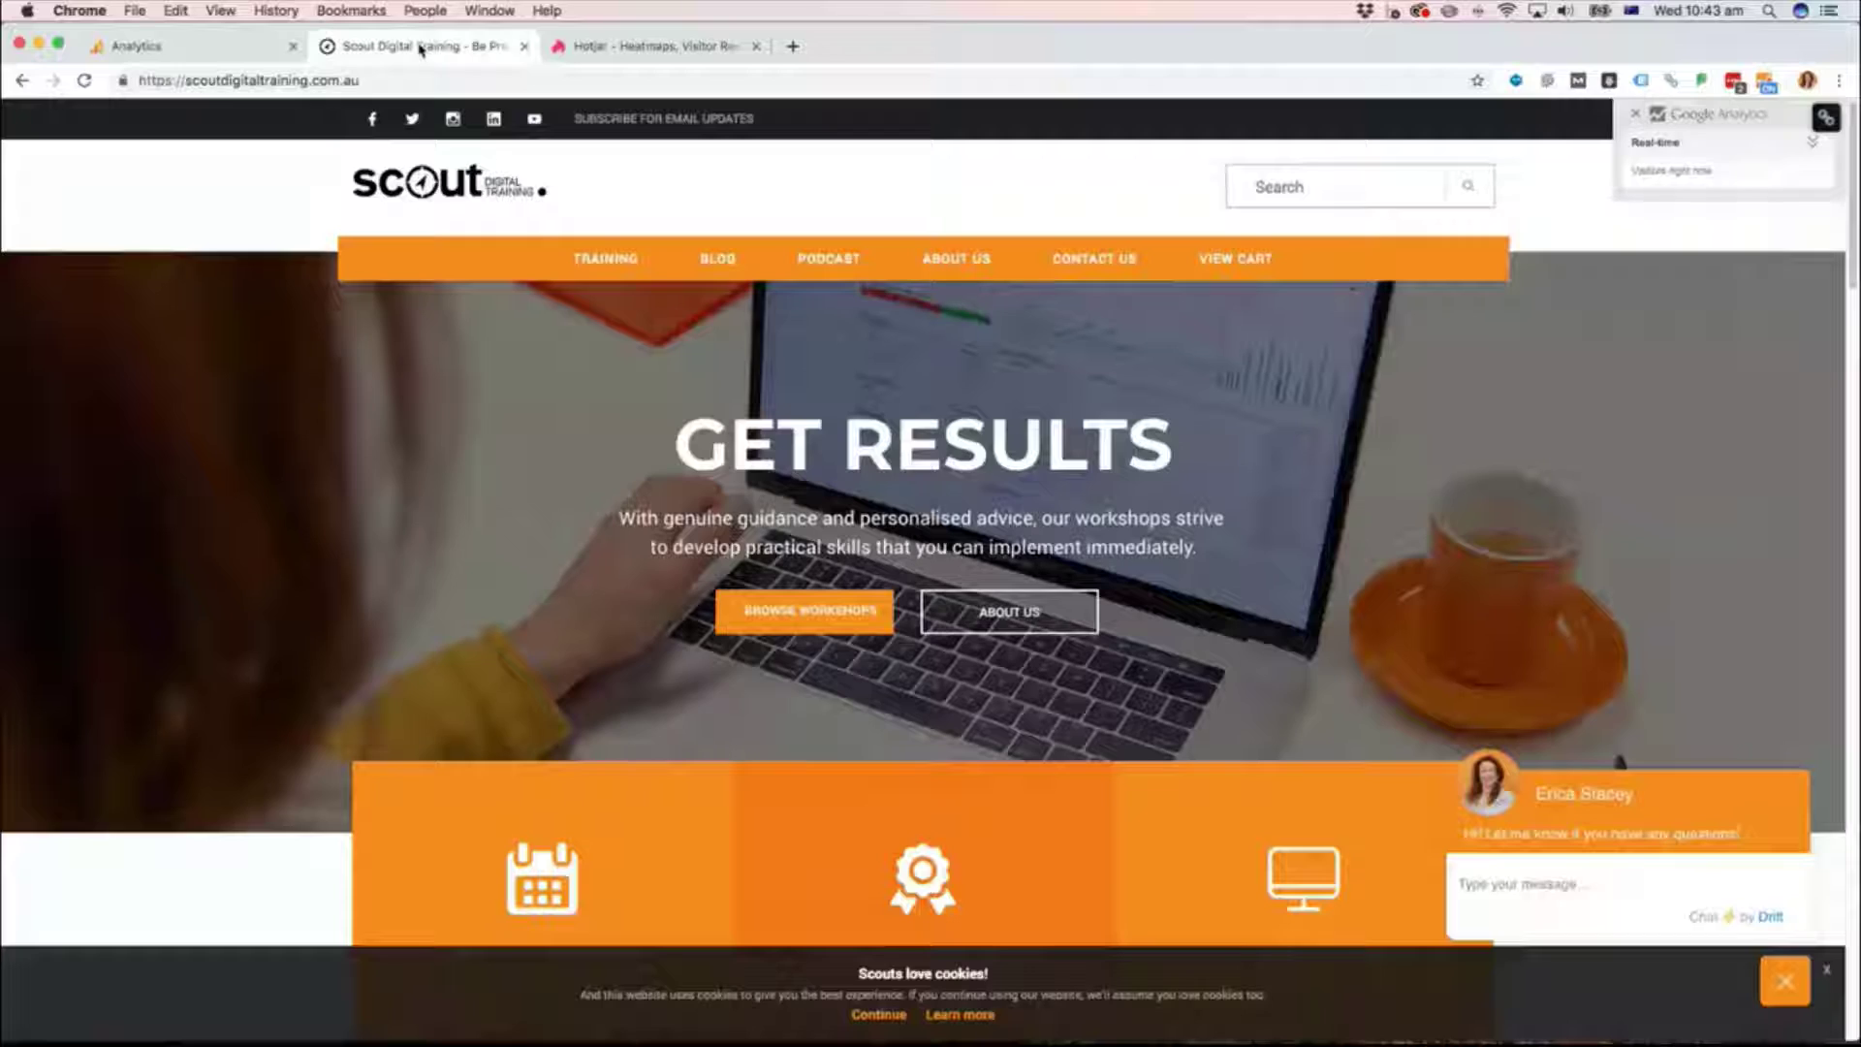
click(420, 48)
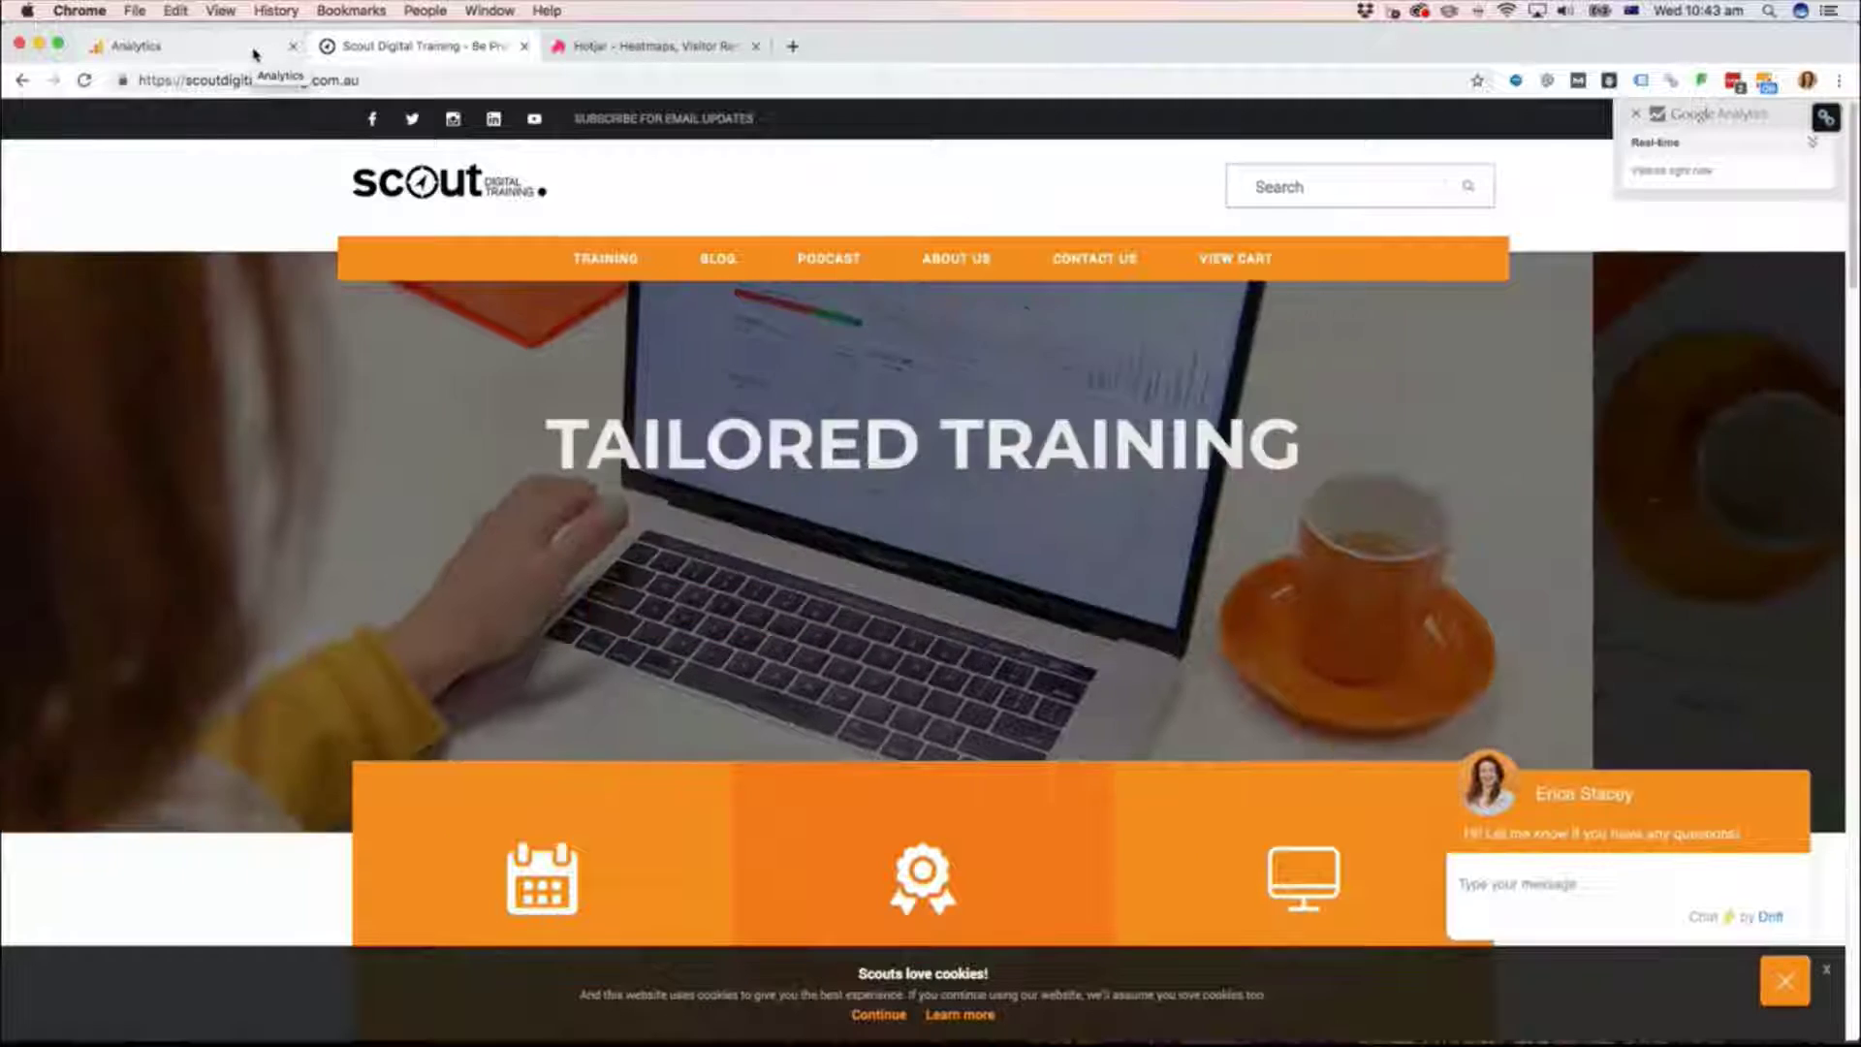
click(255, 54)
Step: Inspect the through traffic and drop-offs of the other starting pages, such as /the-dobcast-podcast
mouse_move(721, 471)
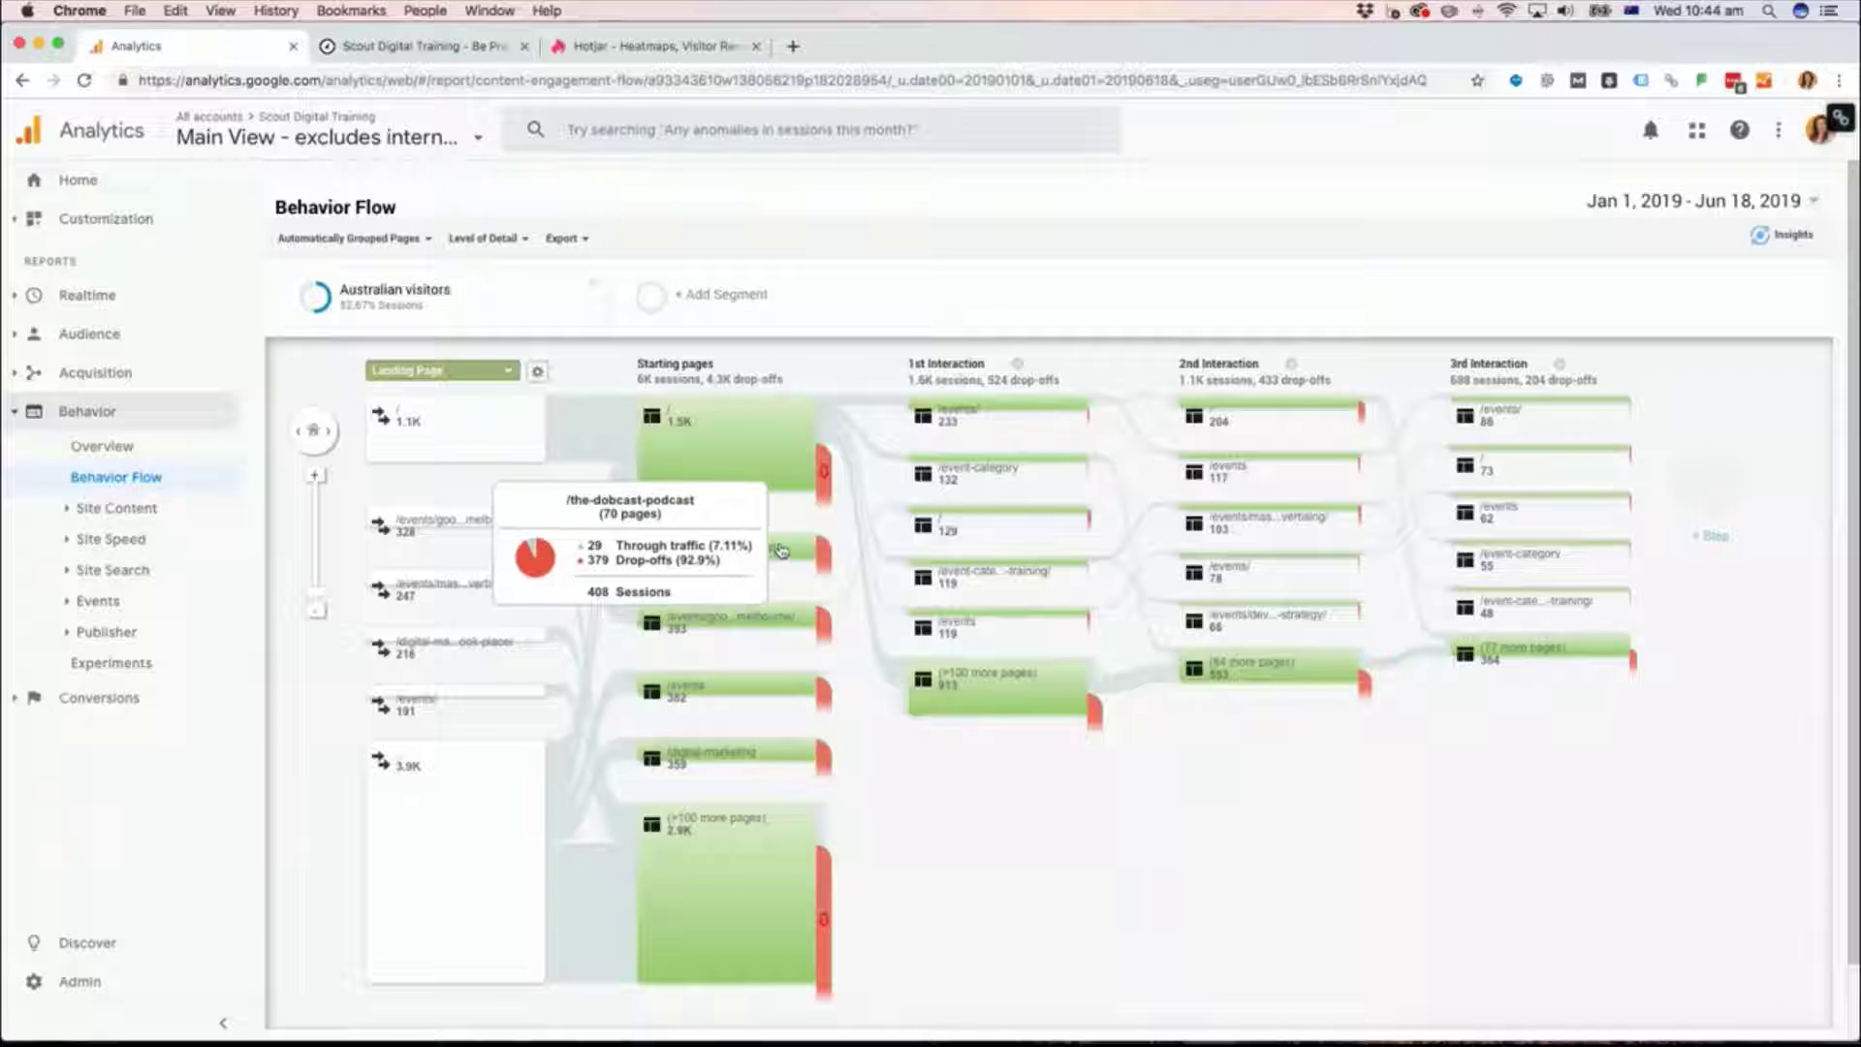
mouse_move(742, 626)
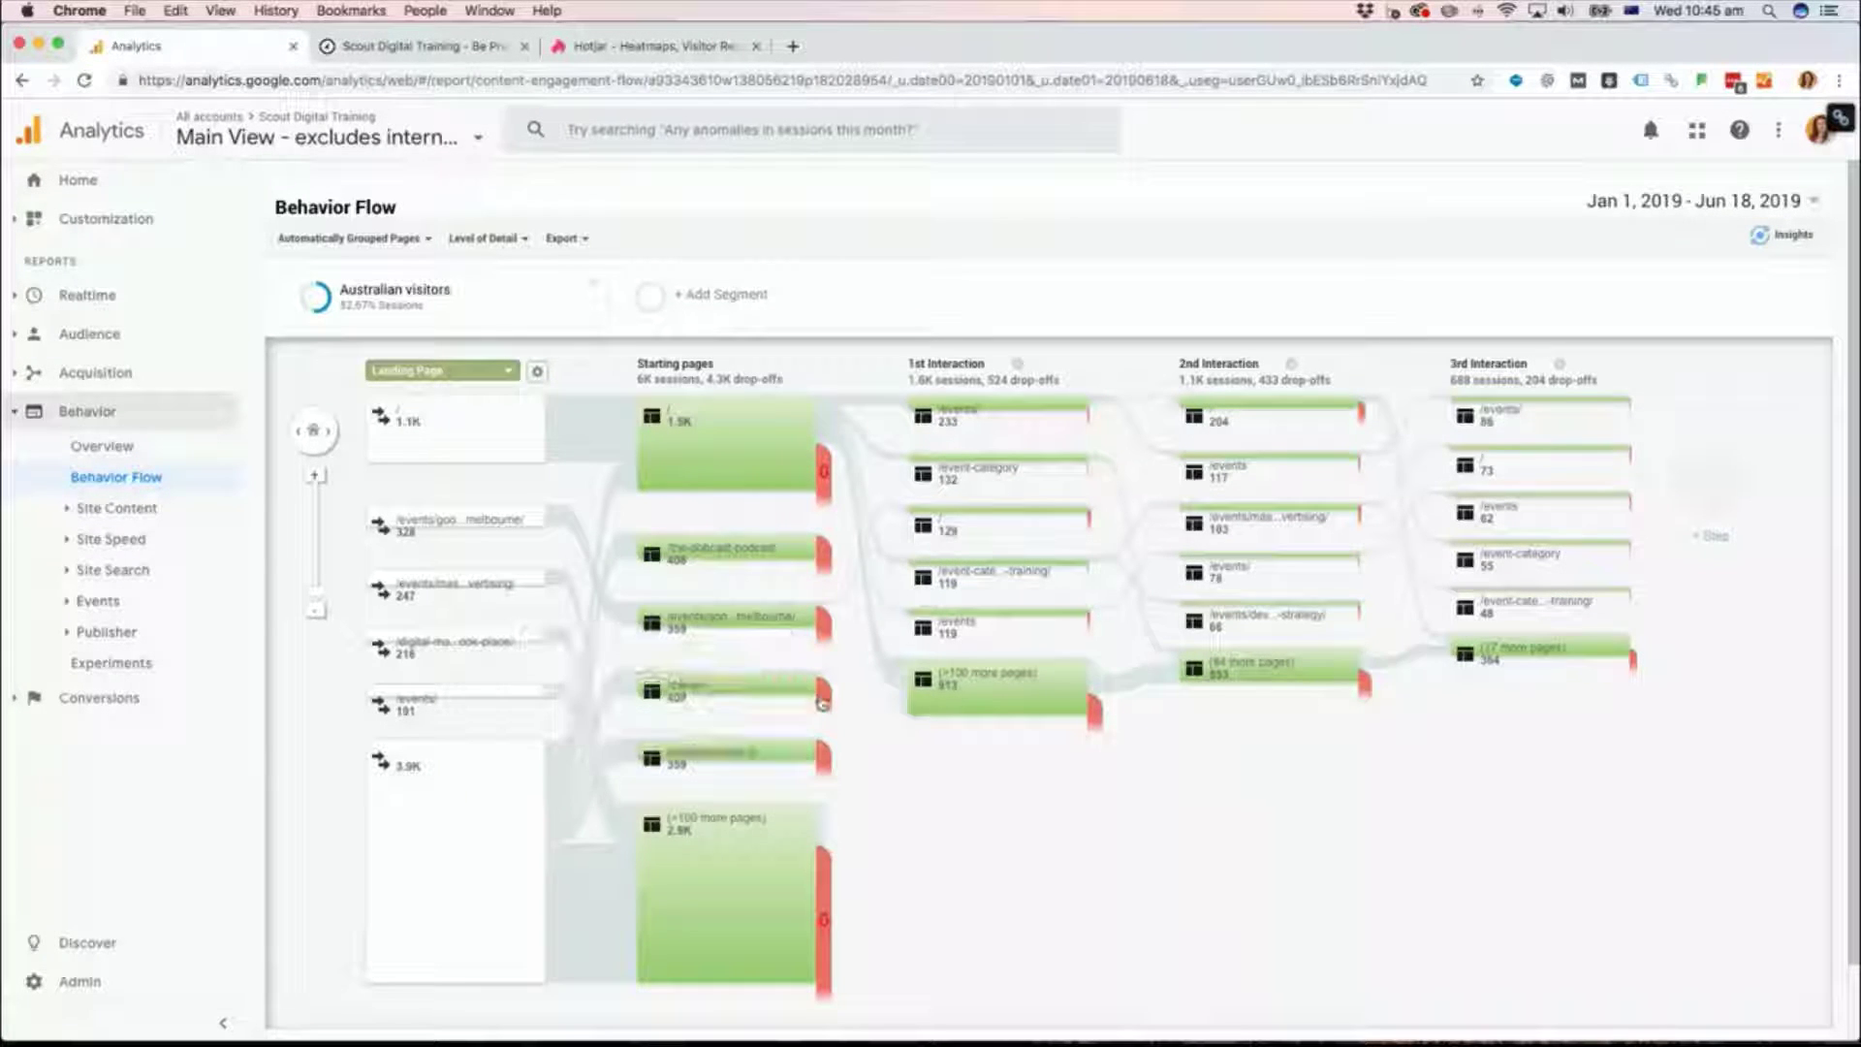
mouse_move(823, 644)
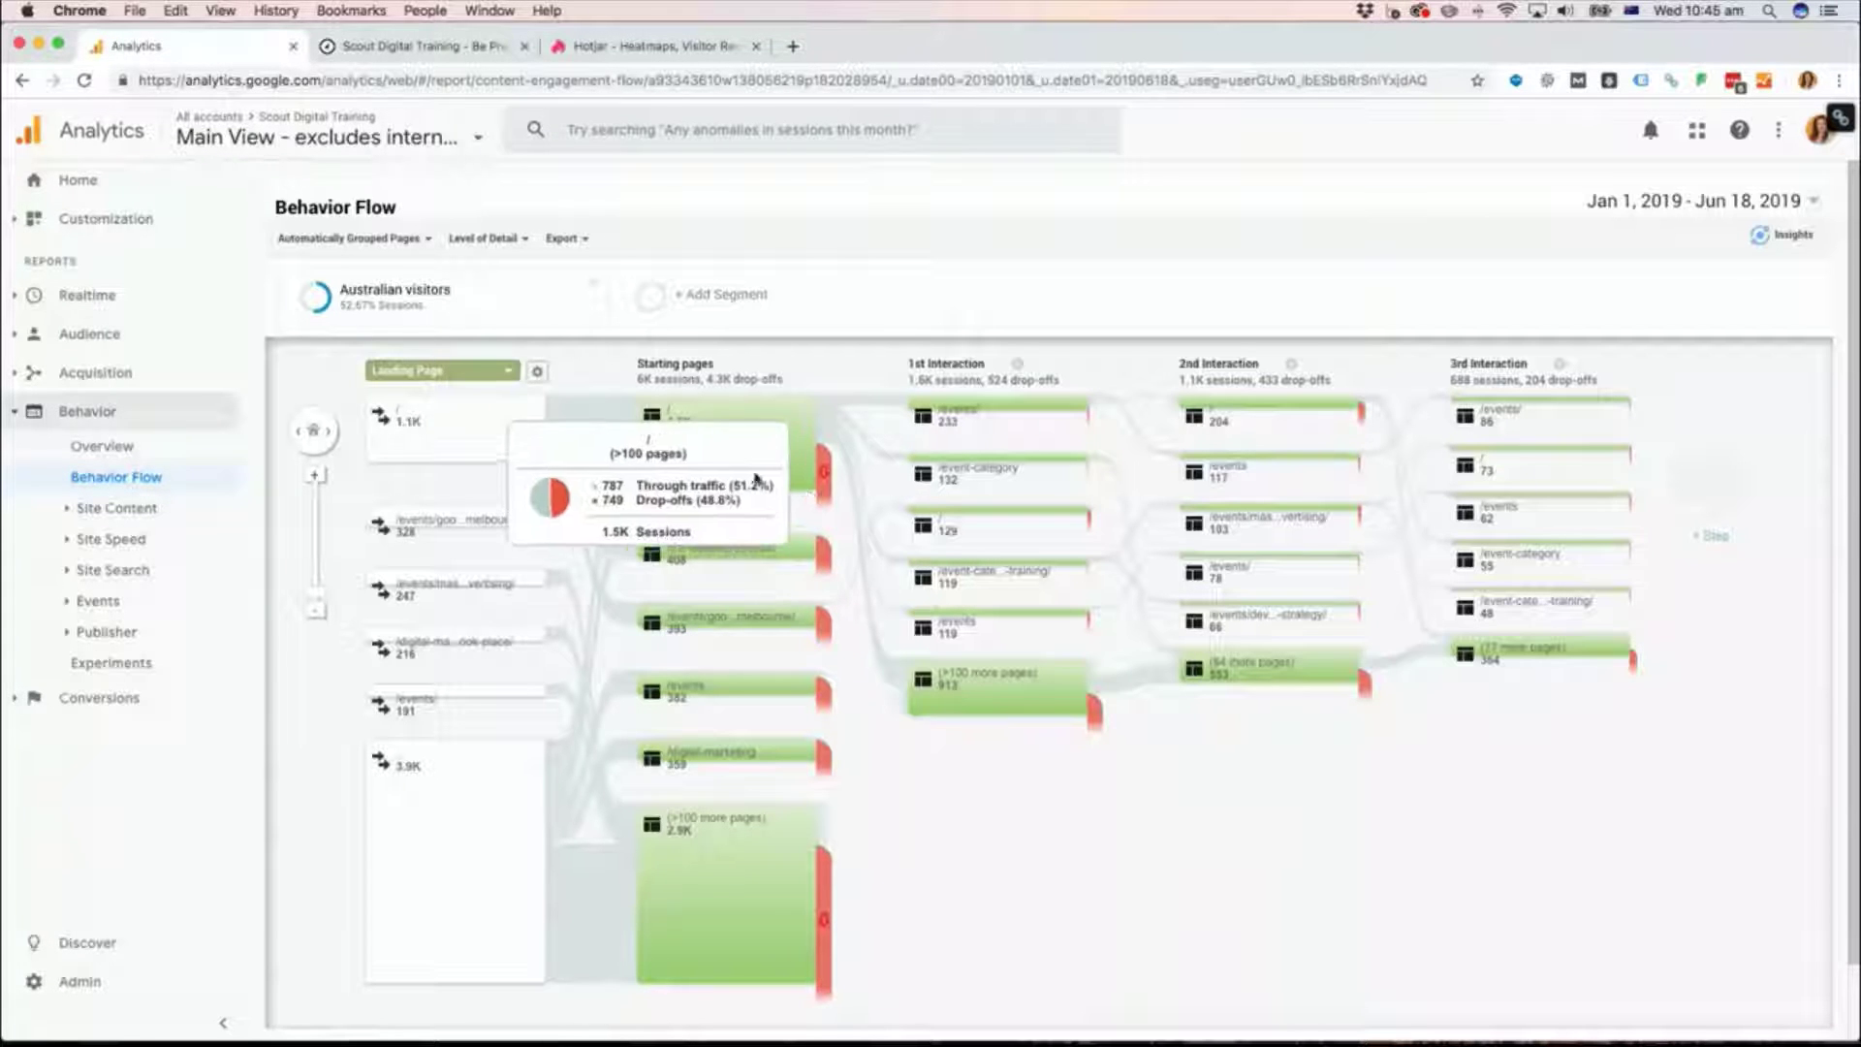
Step: Open the All Pages report under Site Content and increase the number of rows shown in its page table
click(85, 513)
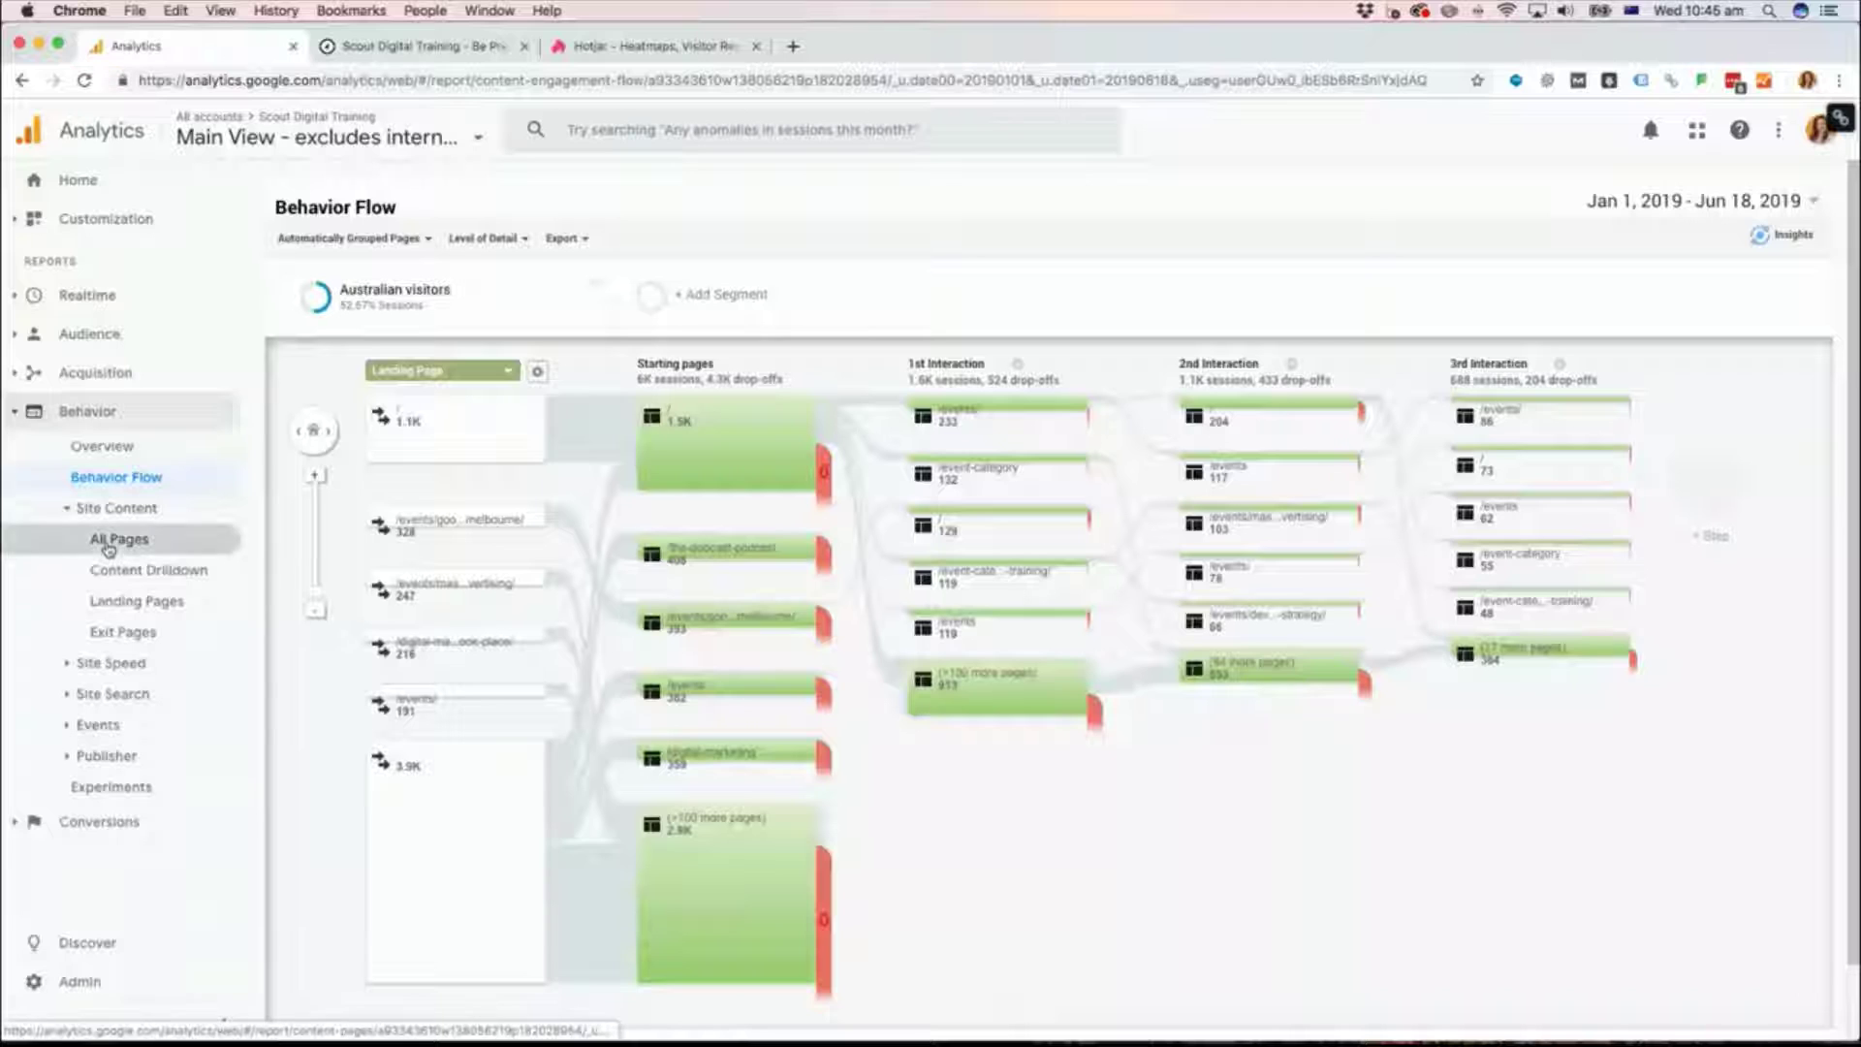
click(109, 547)
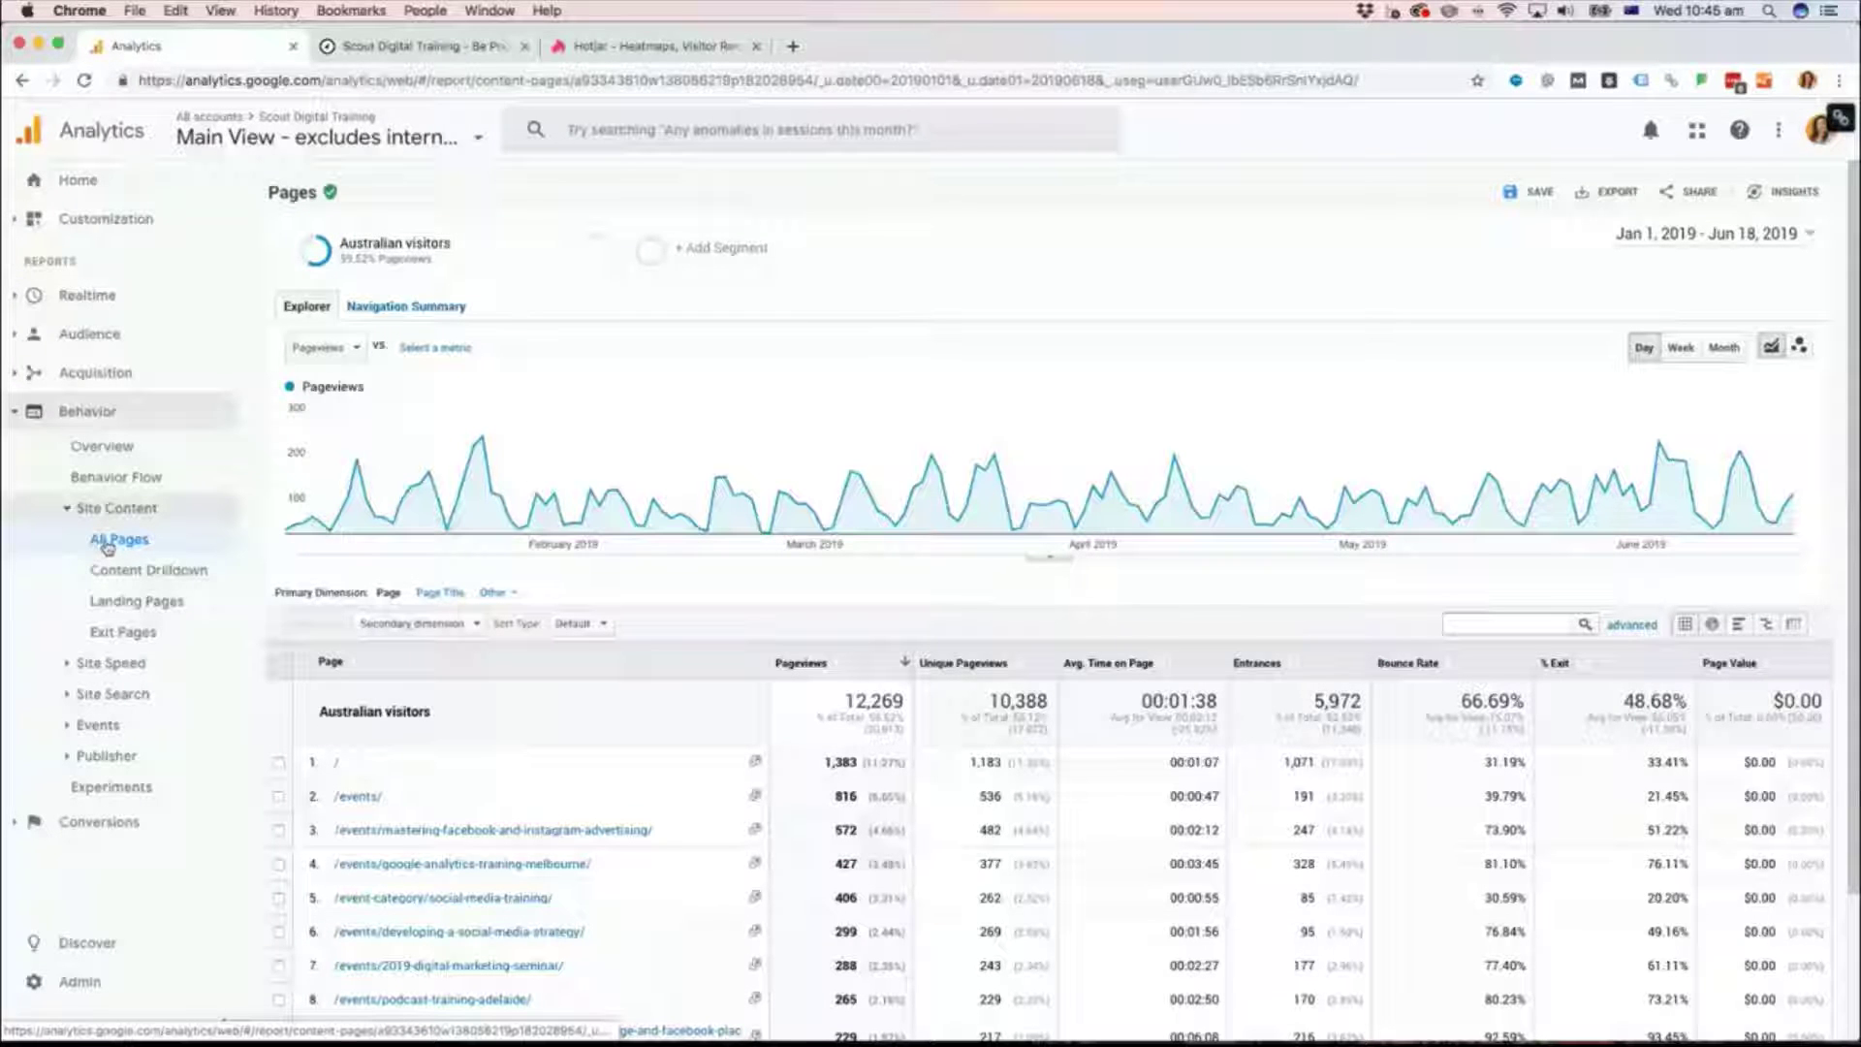
scroll(753, 587, down, 3)
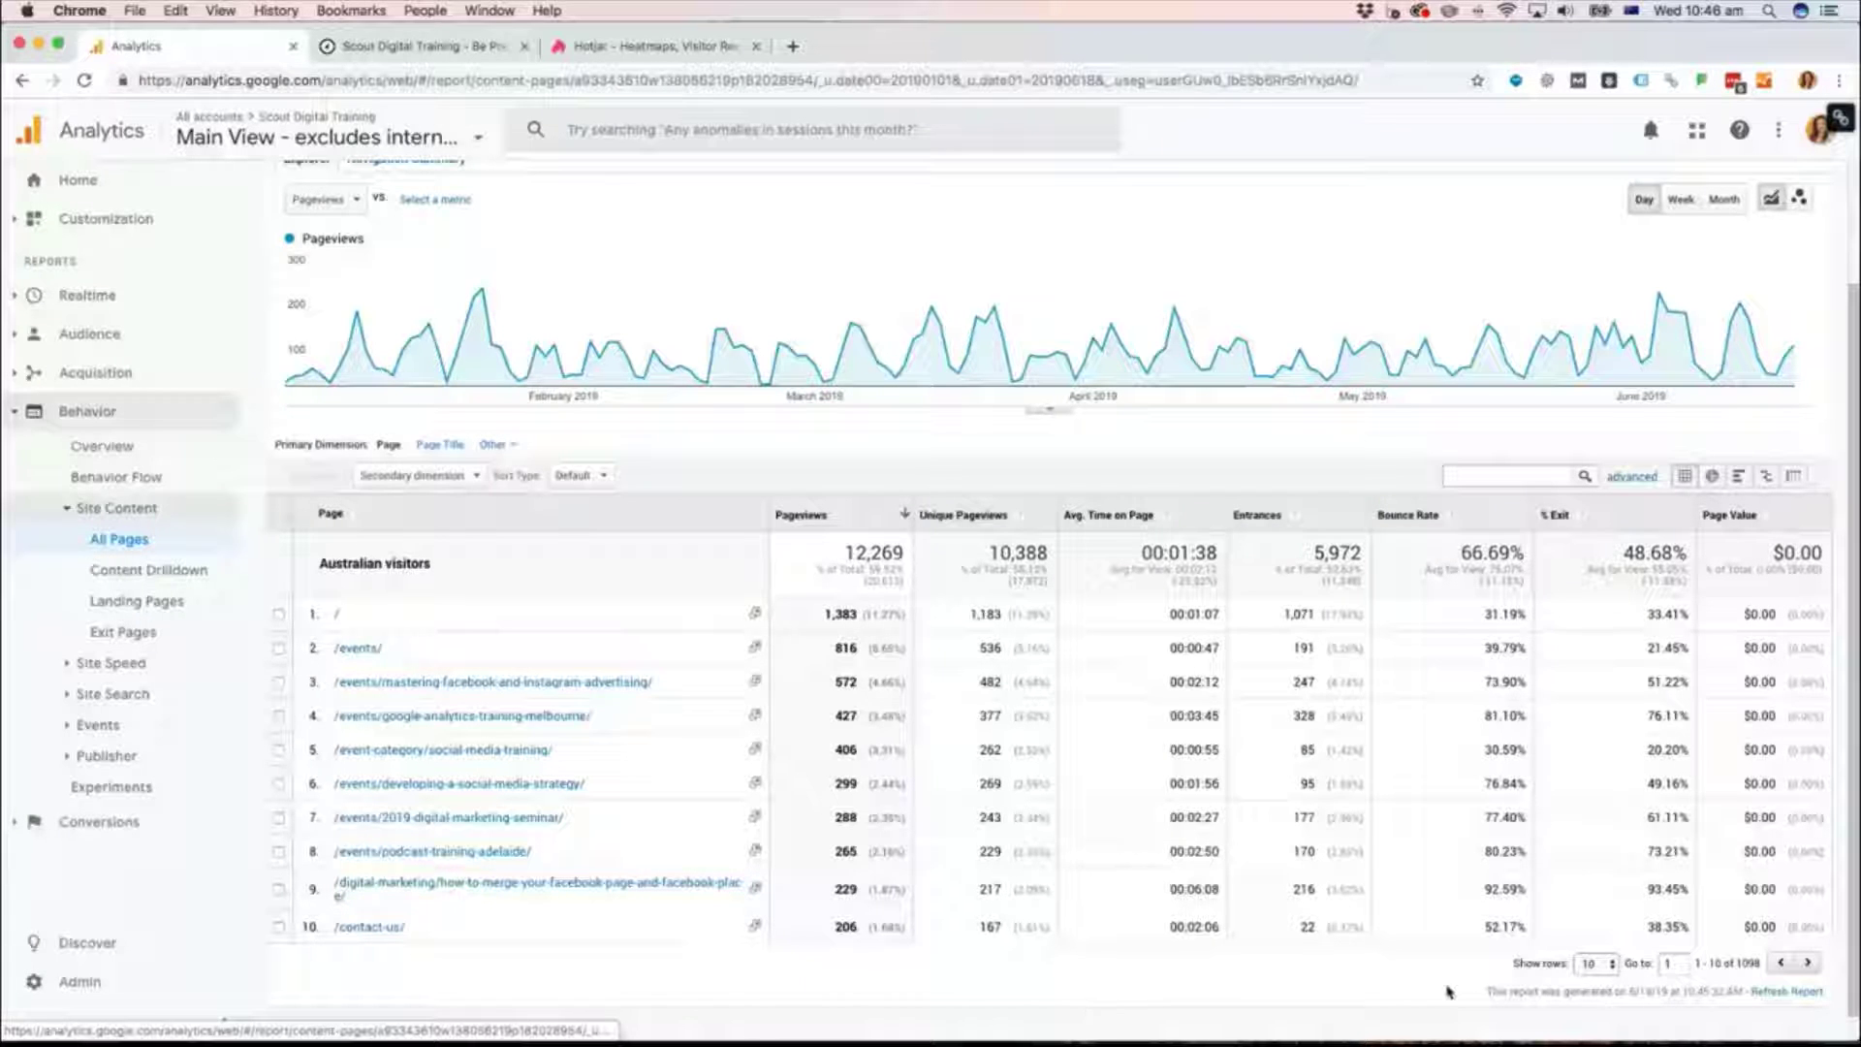
click(1604, 964)
click(1595, 981)
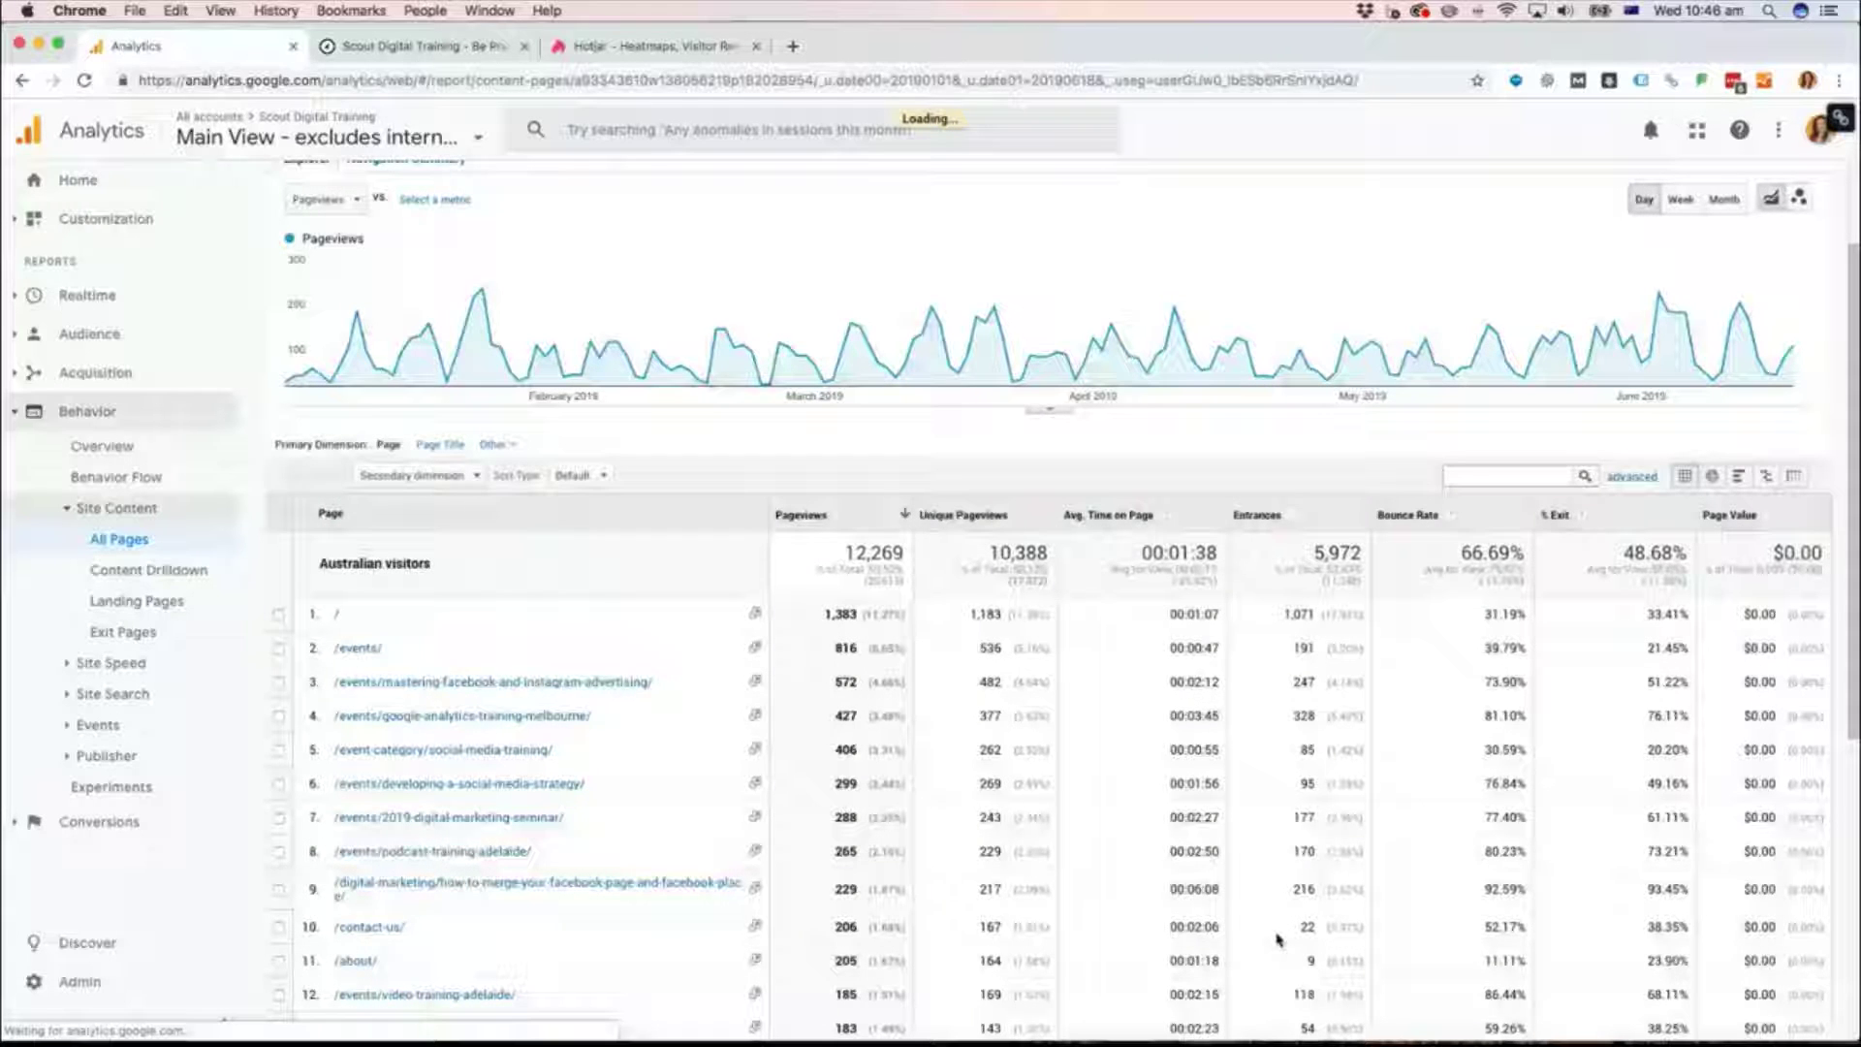
scroll(1079, 896, down, 3)
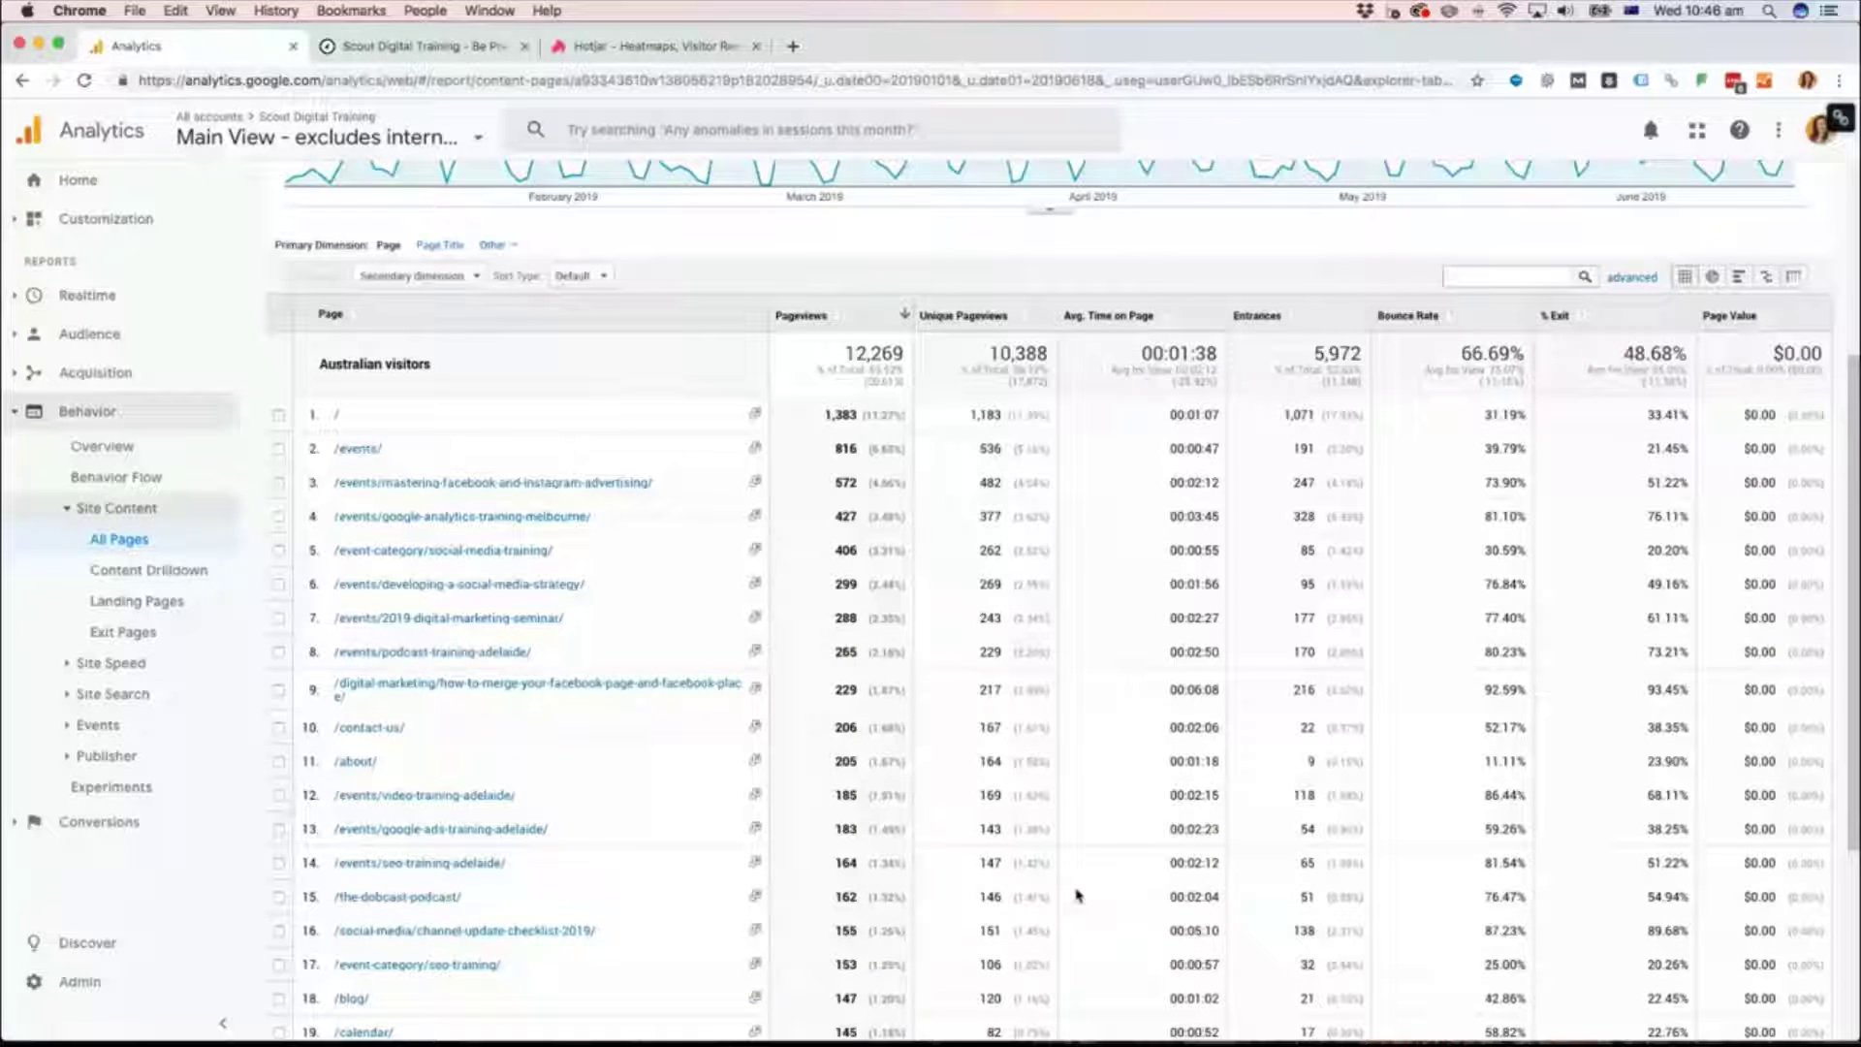
scroll(1079, 896, down, 1)
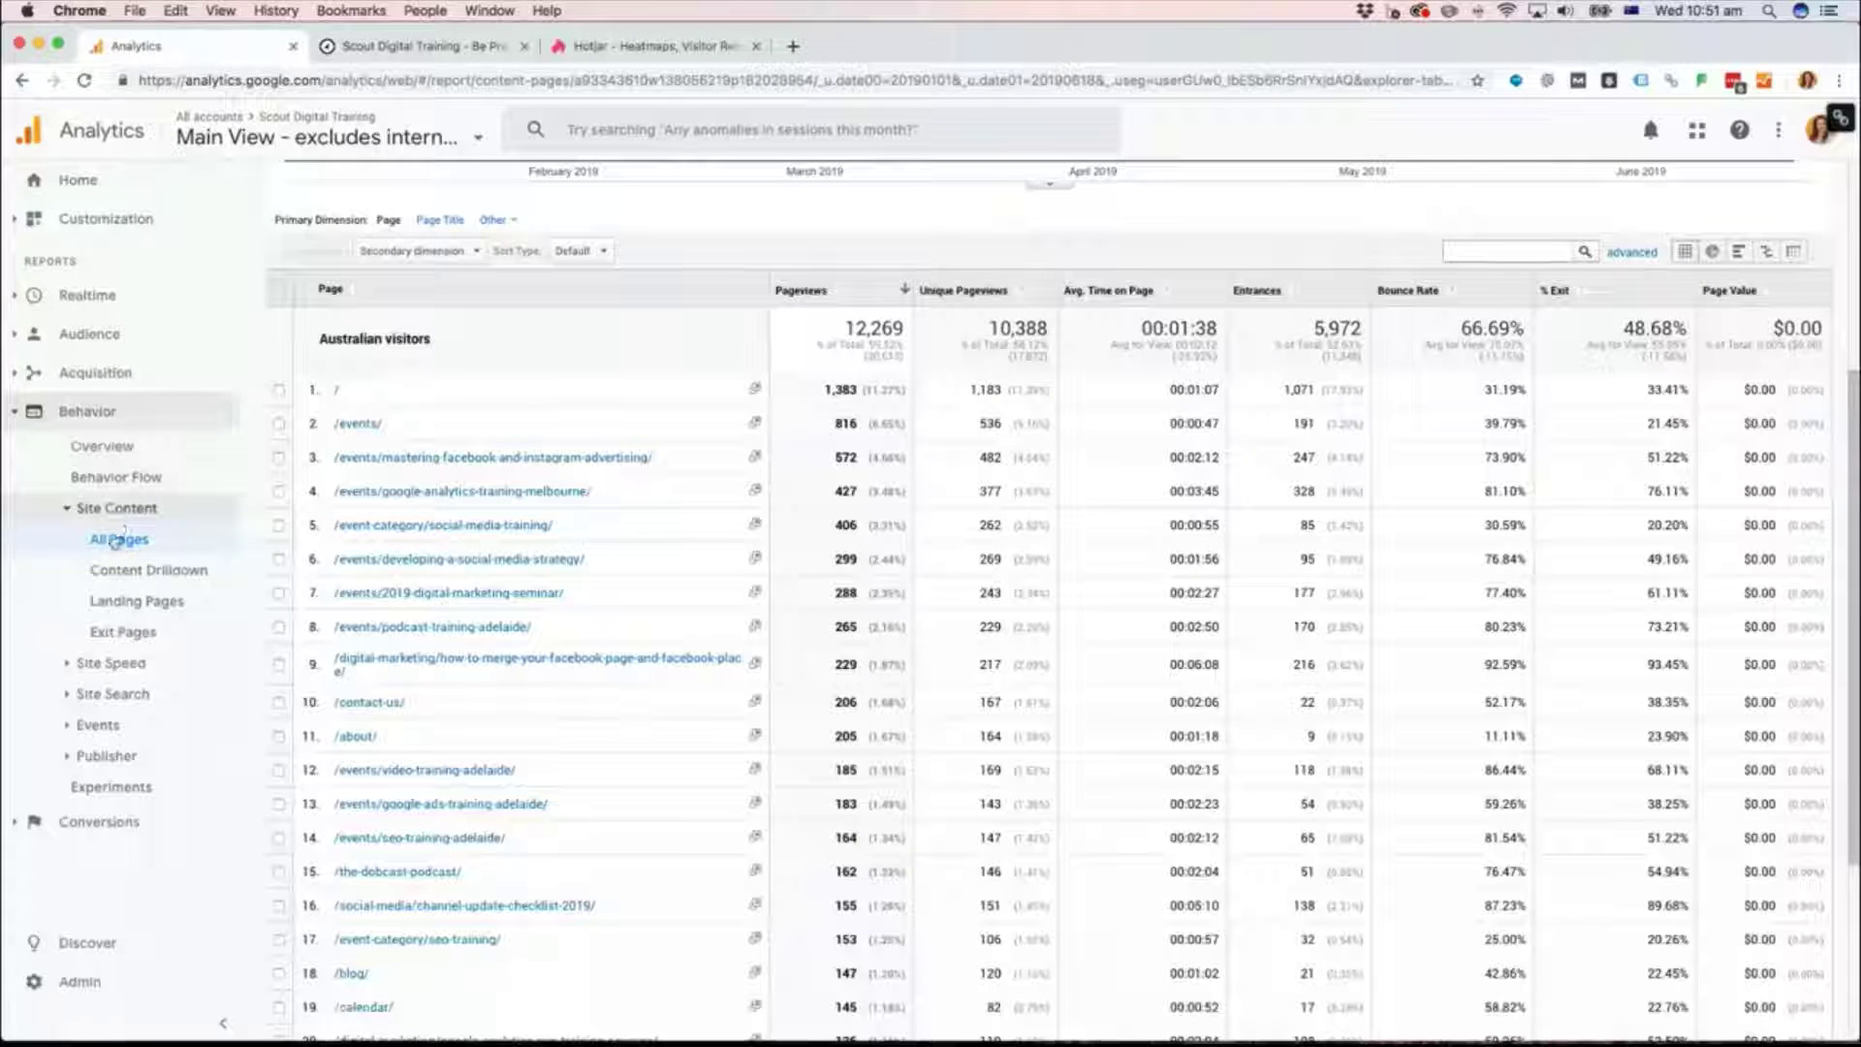
Step: Open the Landing Pages report under Site Content
click(124, 602)
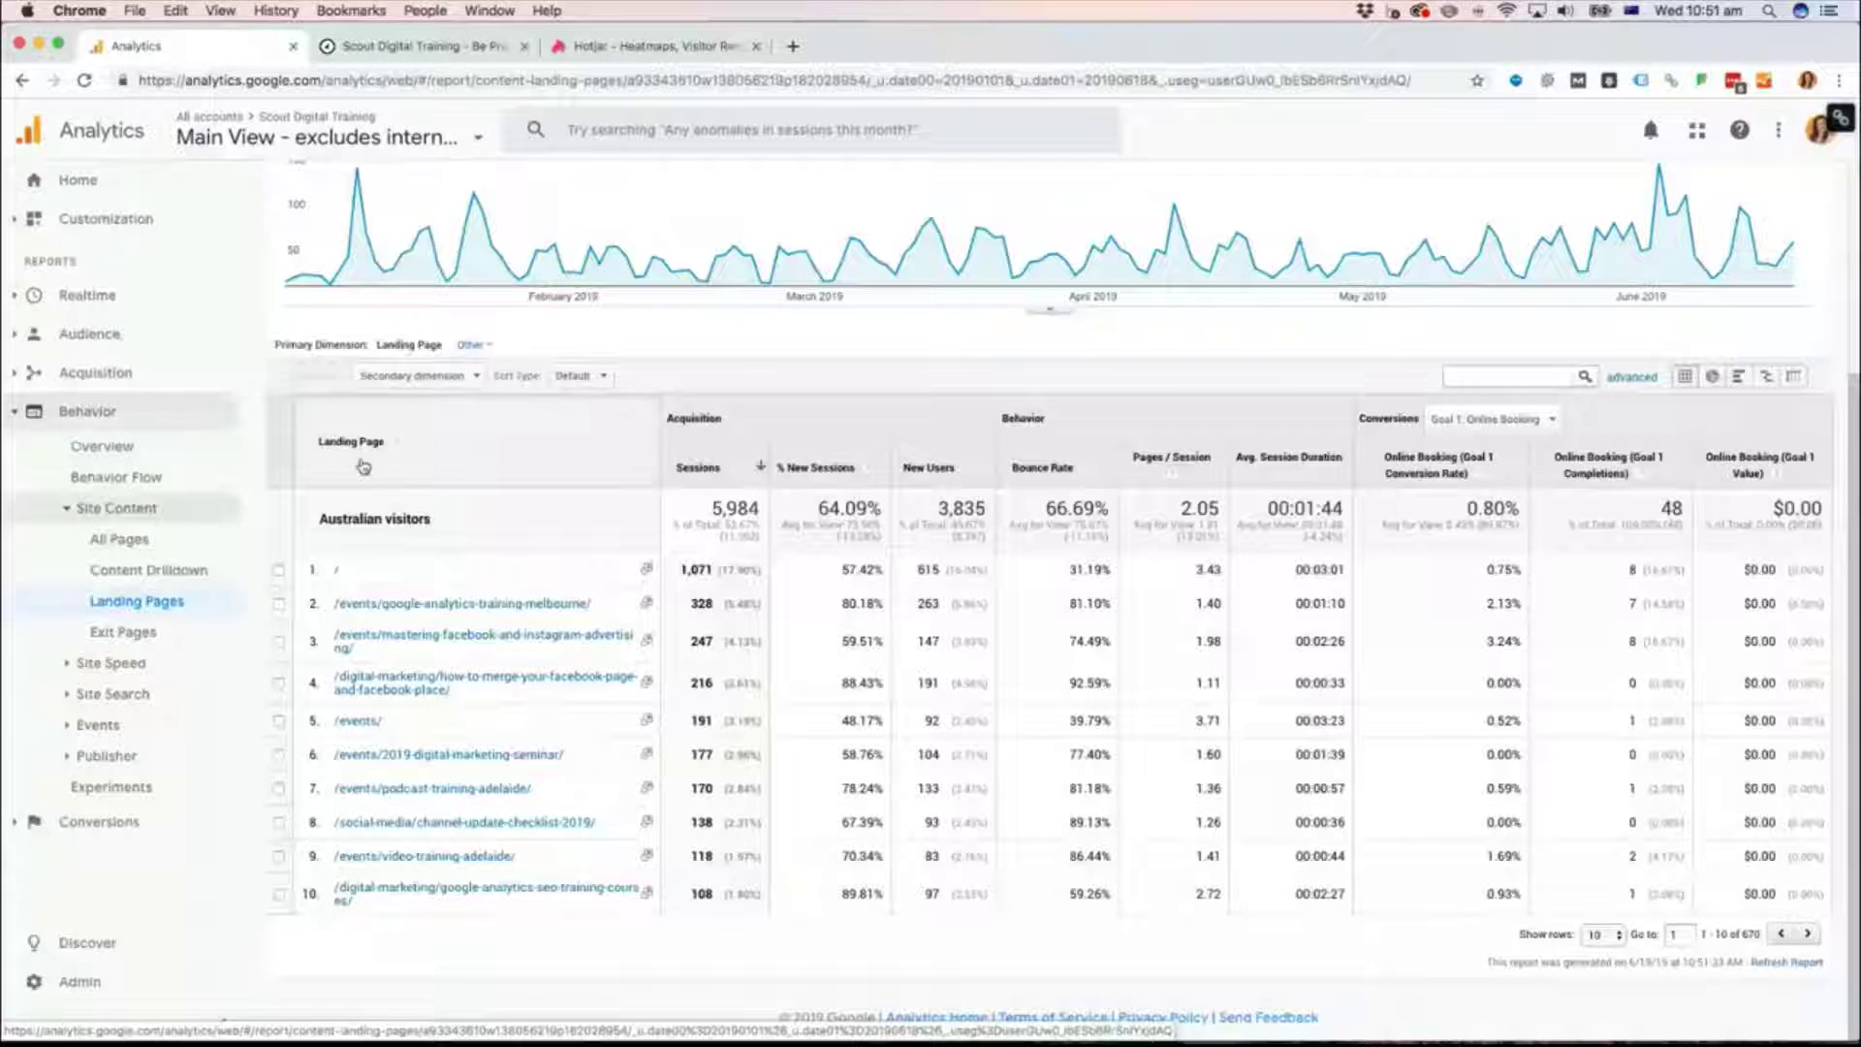
Step: Show conversions for All Goals in the Landing Pages table and set it to display 25 rows
click(1549, 417)
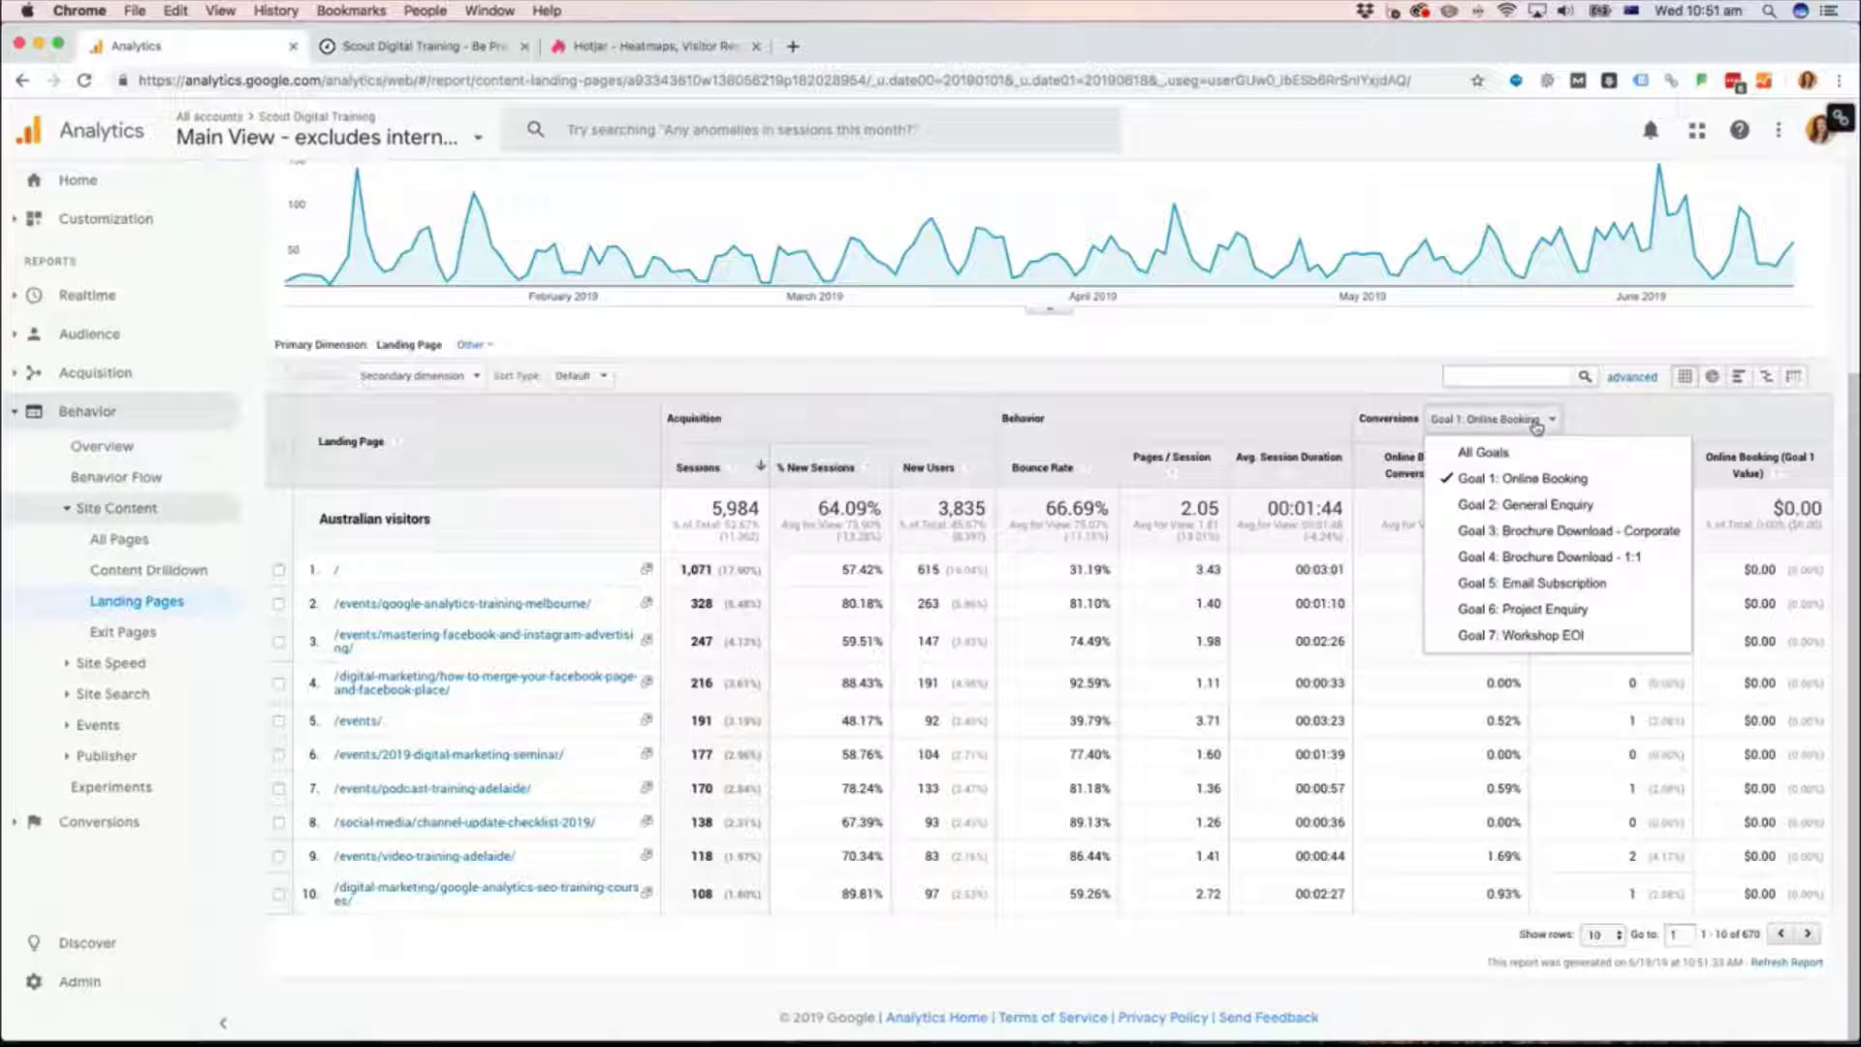
click(1497, 451)
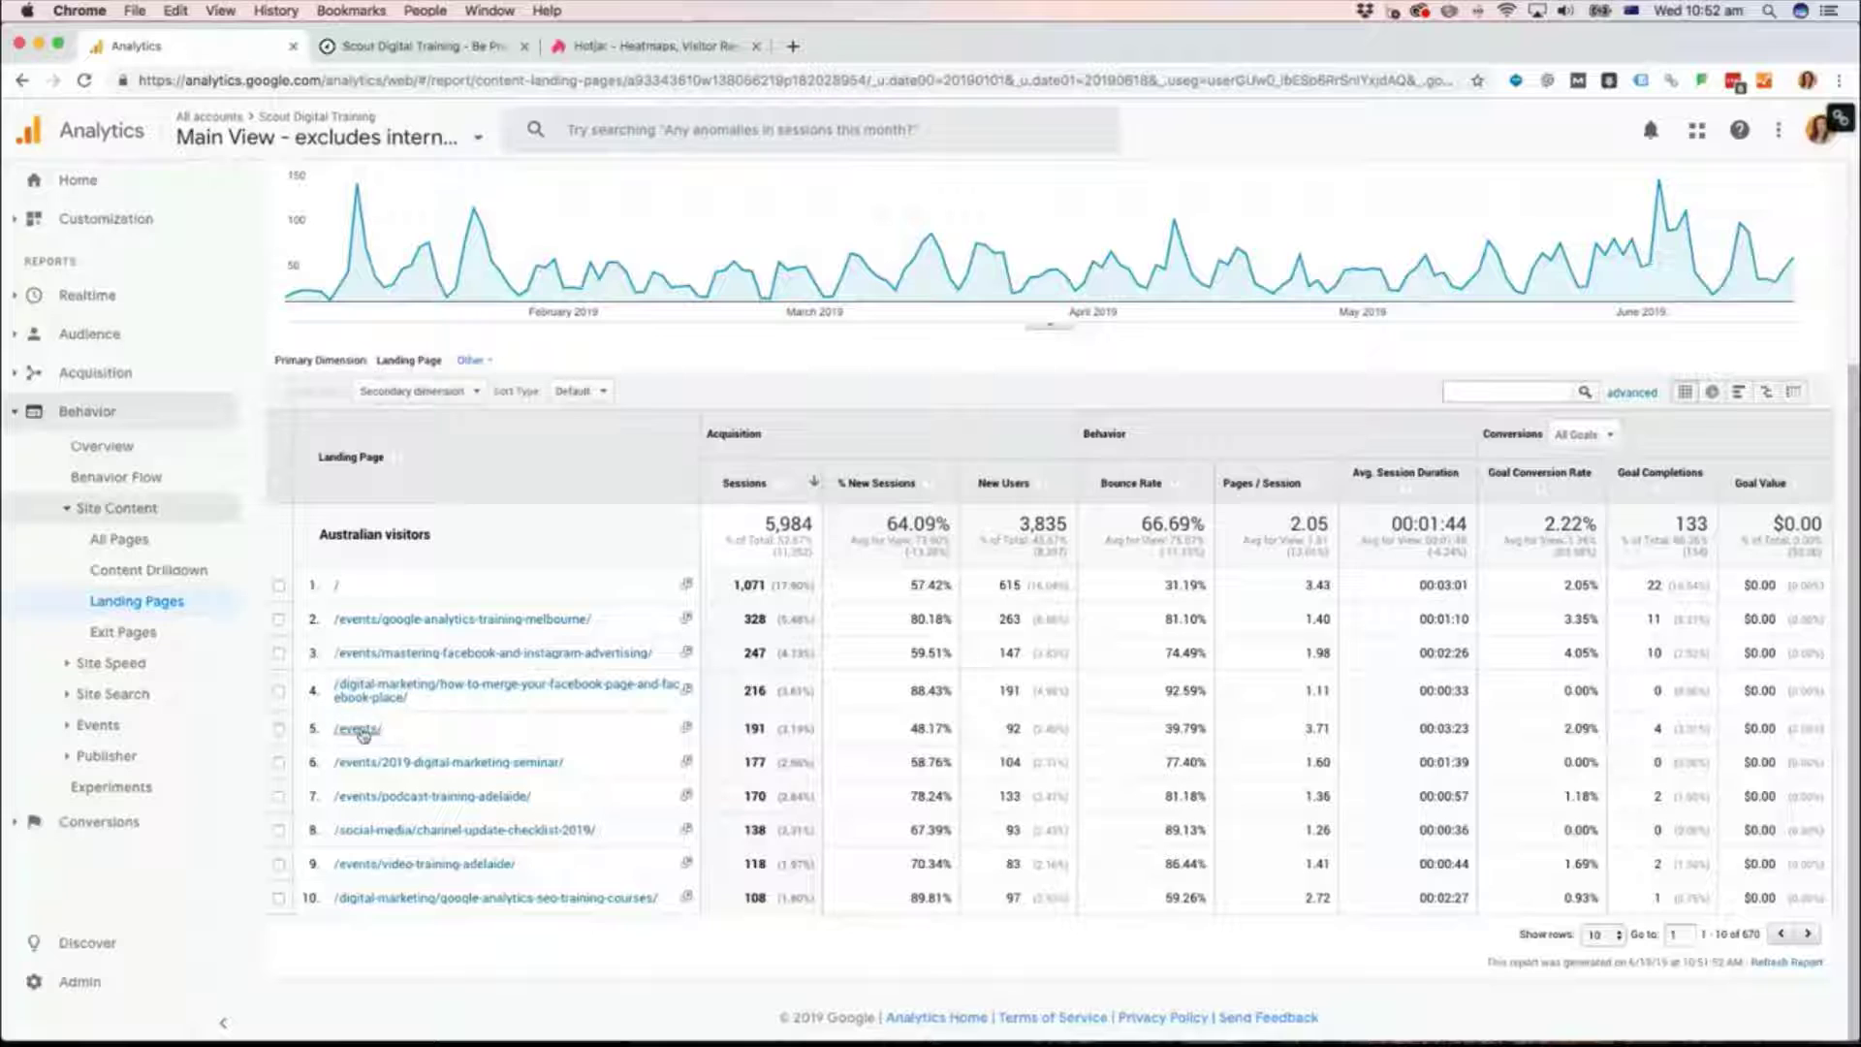
click(1599, 936)
click(1601, 953)
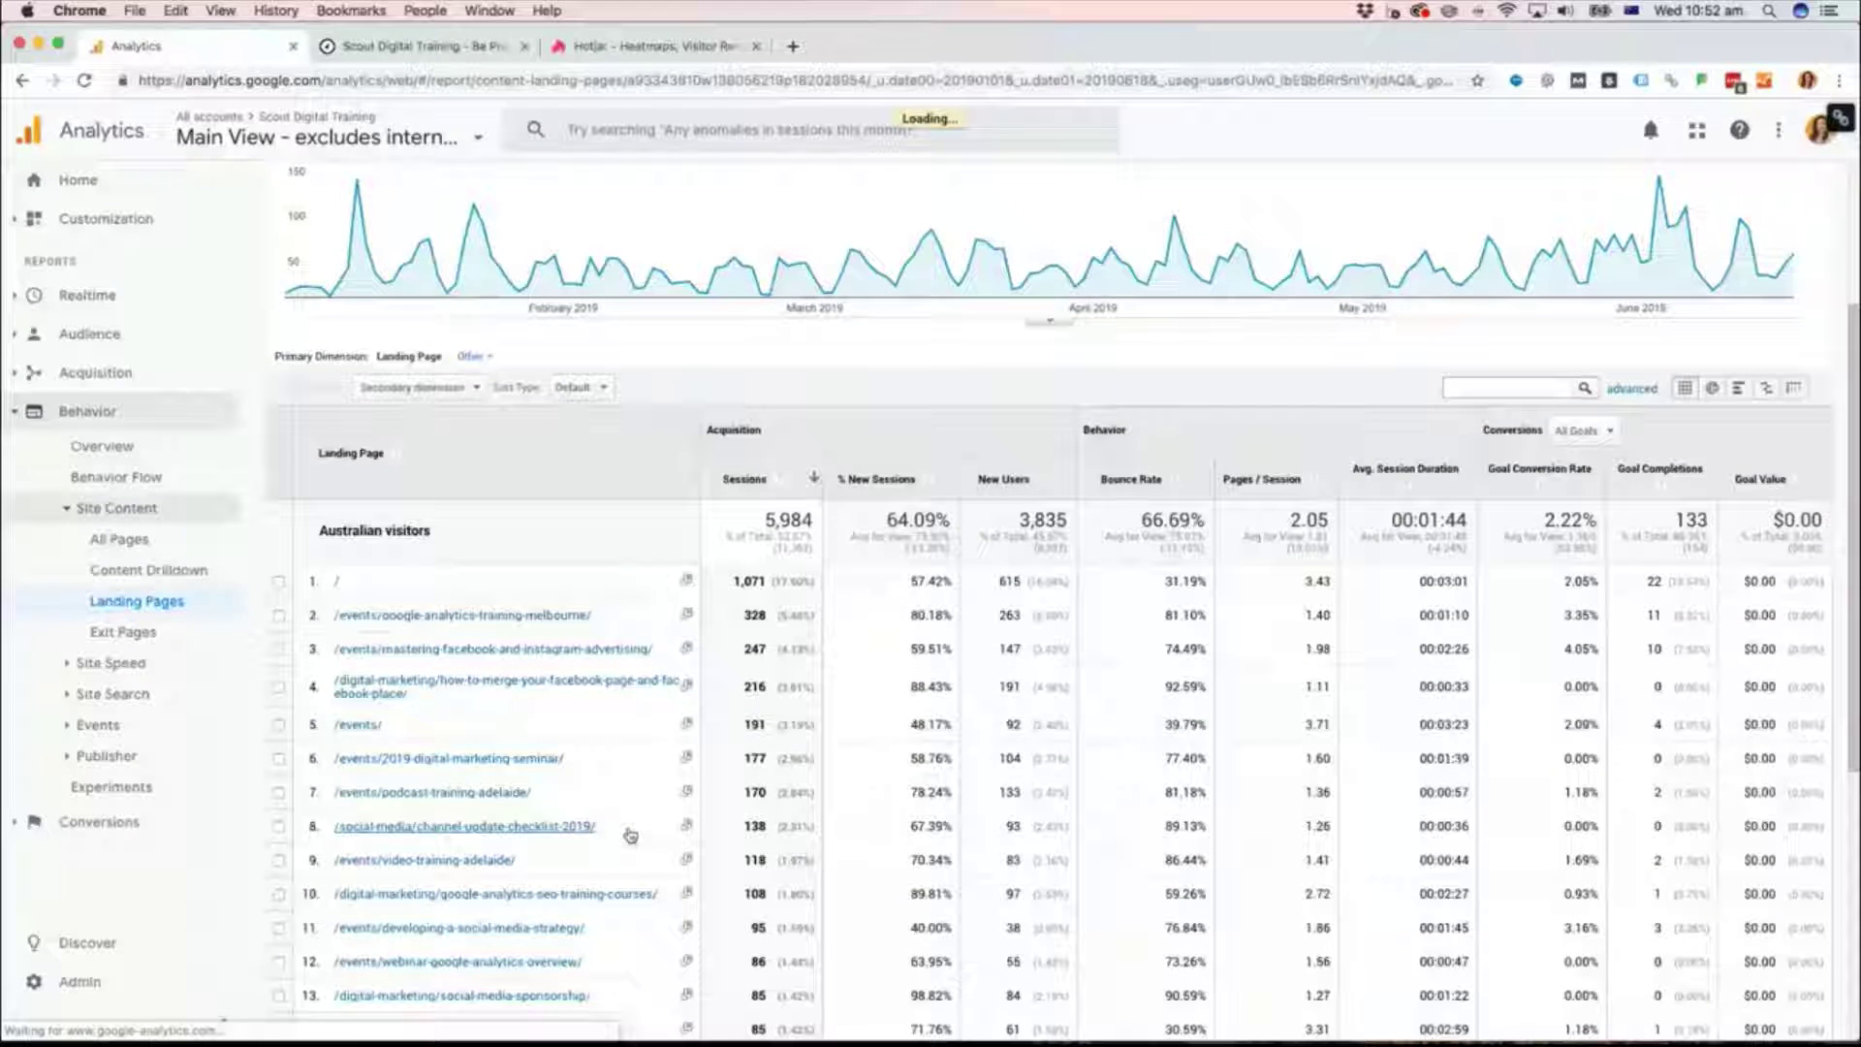
Step: Examine the 25 landing pages, comparing their sessions, bounce rates, session durations and goal completions
scroll(630, 836, down, 3)
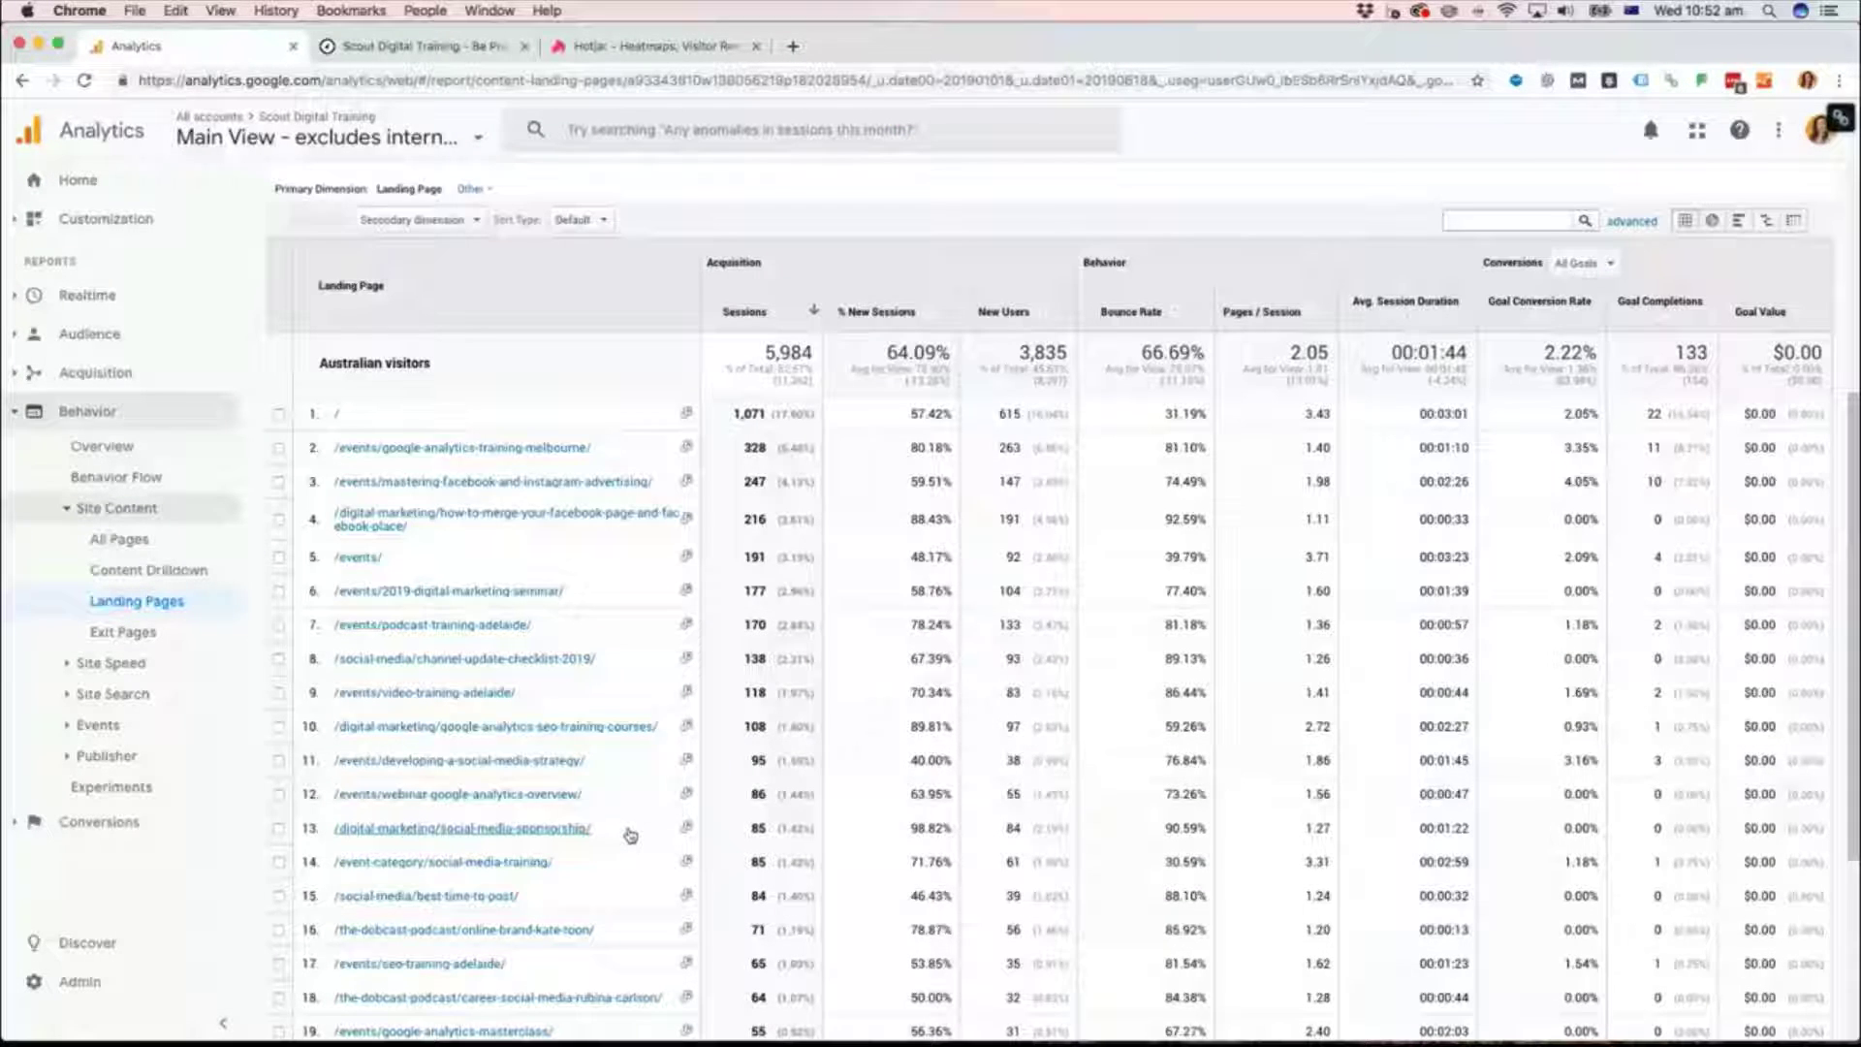
scroll(630, 835, down, 1)
scroll(630, 835, down, 3)
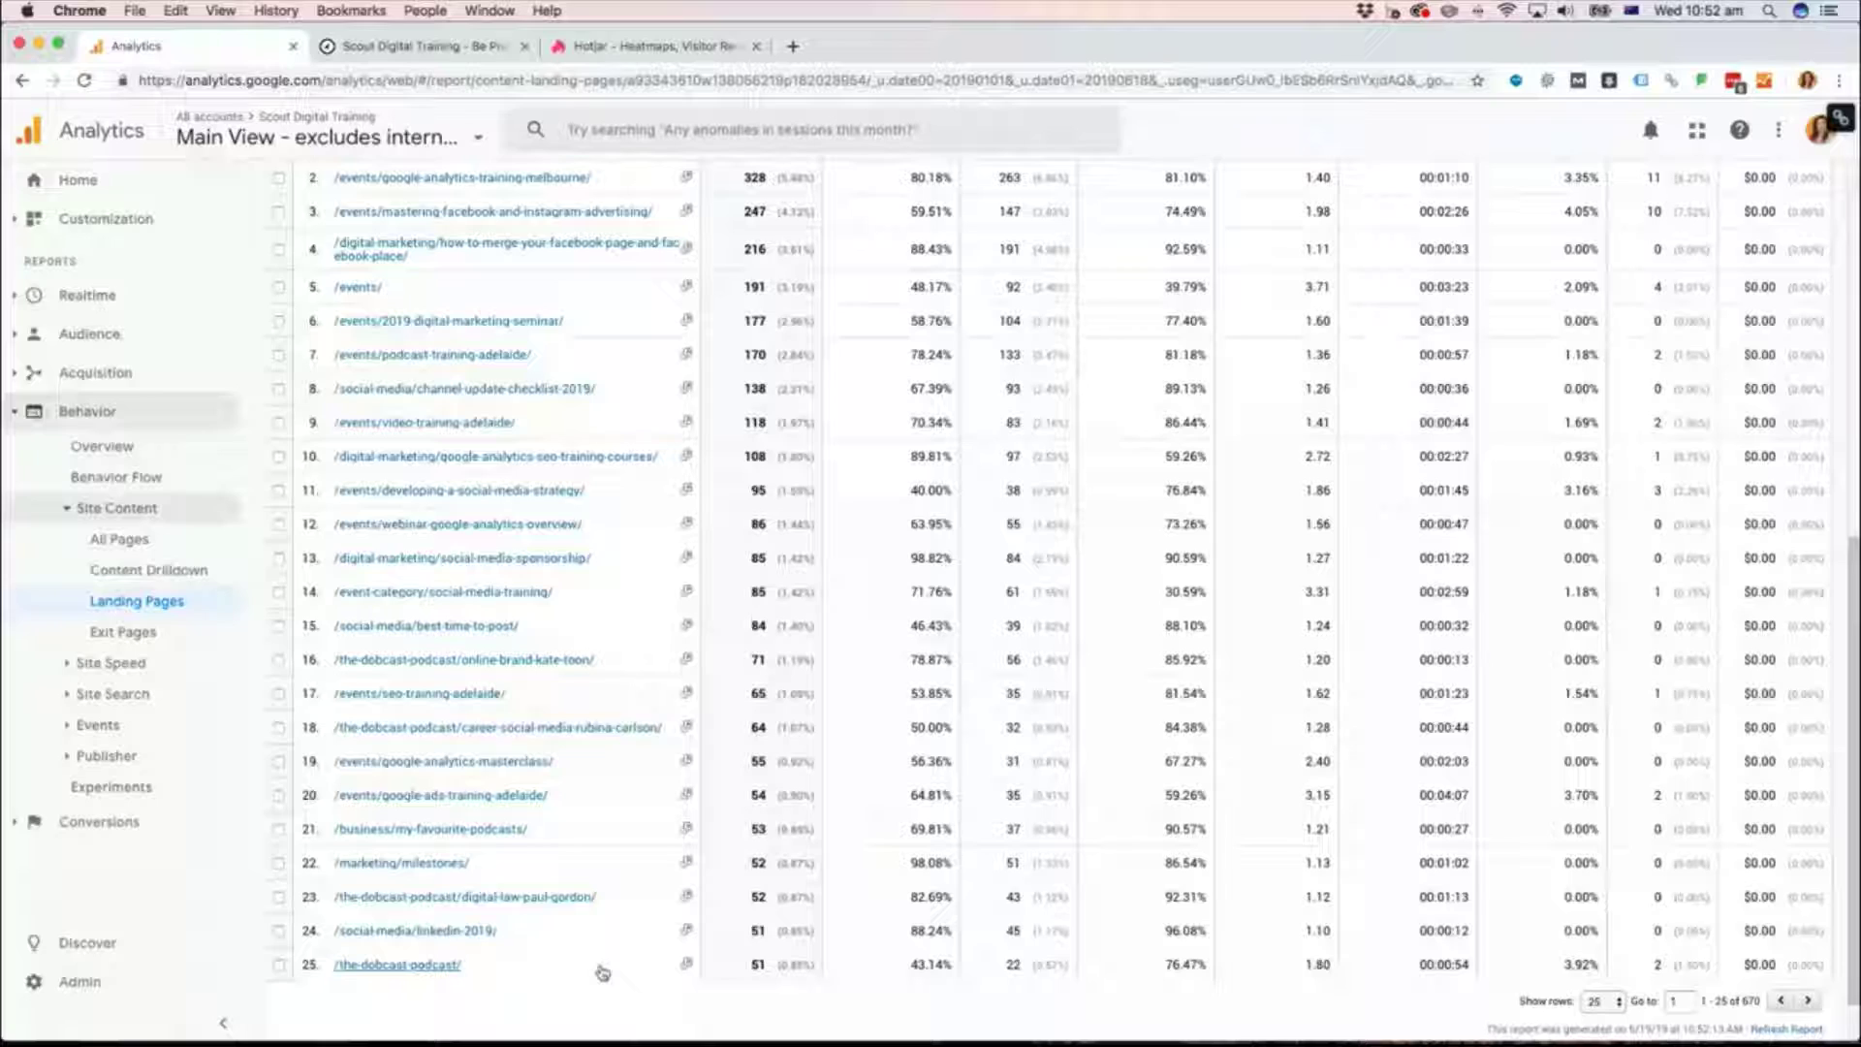
scroll(603, 974, up, 3)
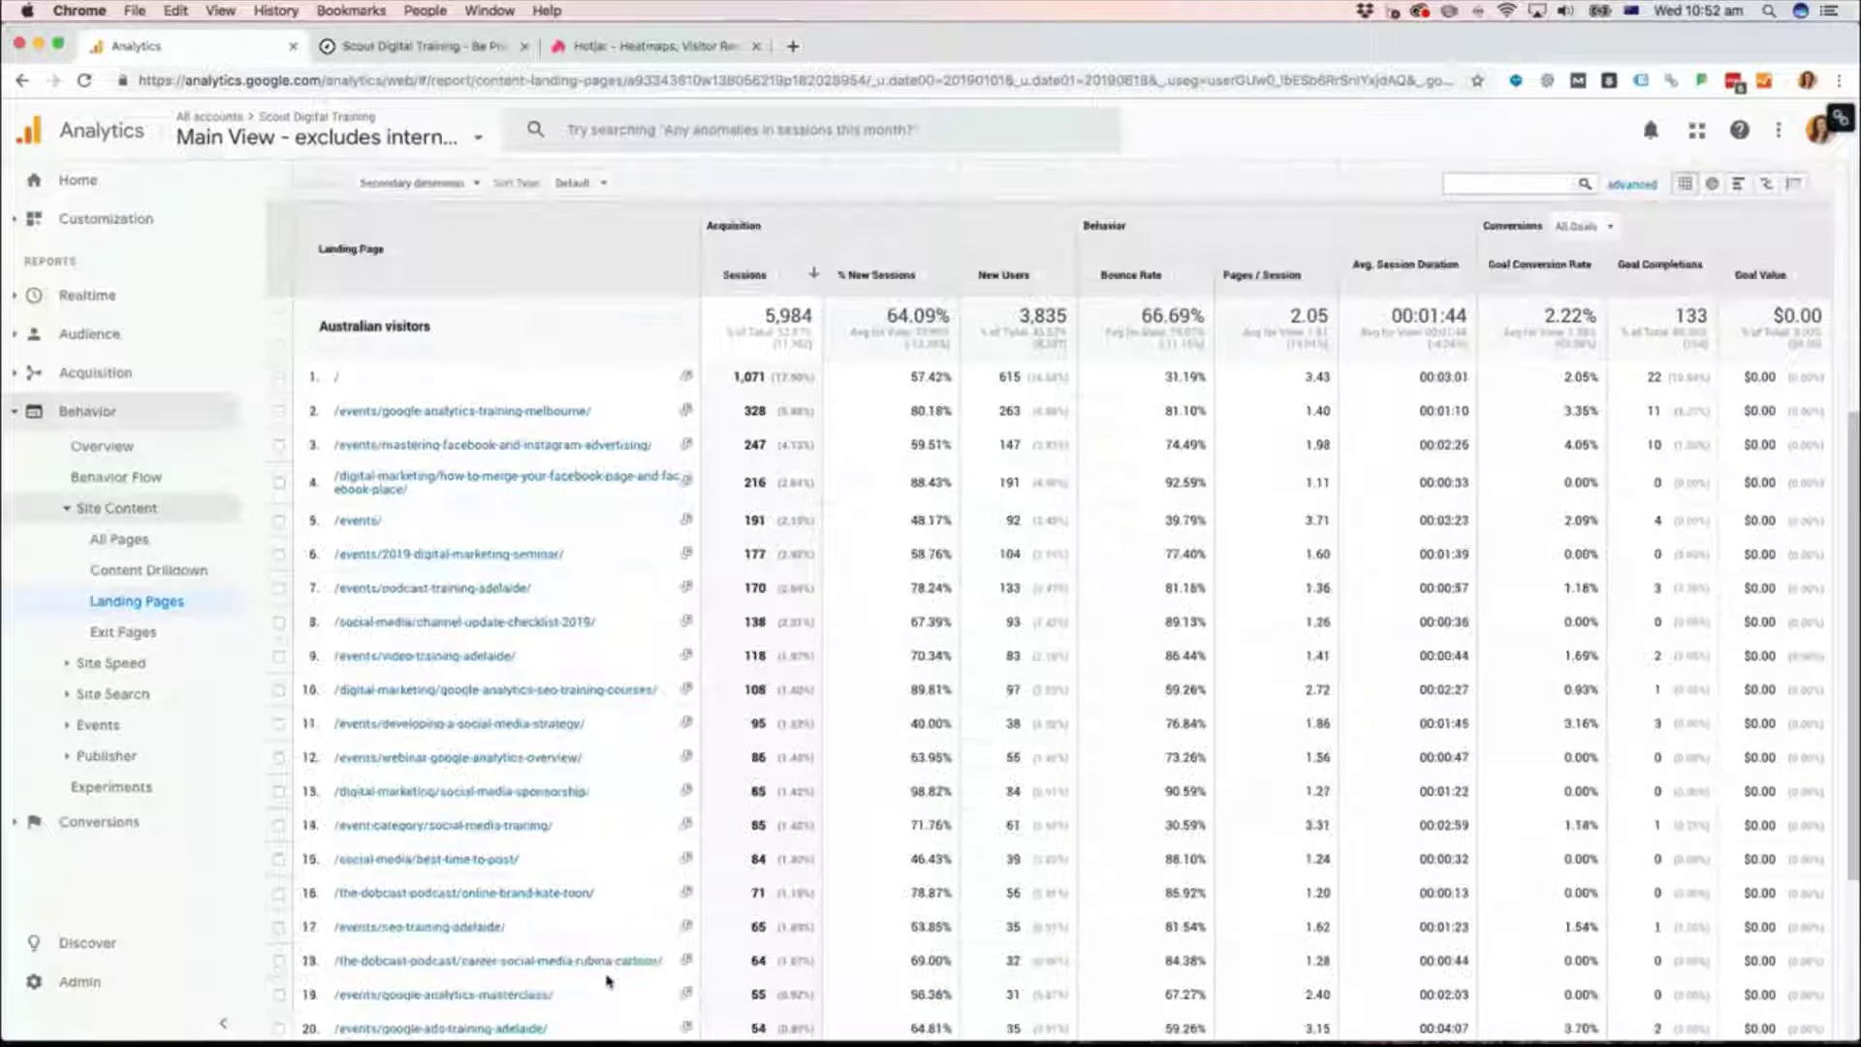
scroll(606, 979, down, 4)
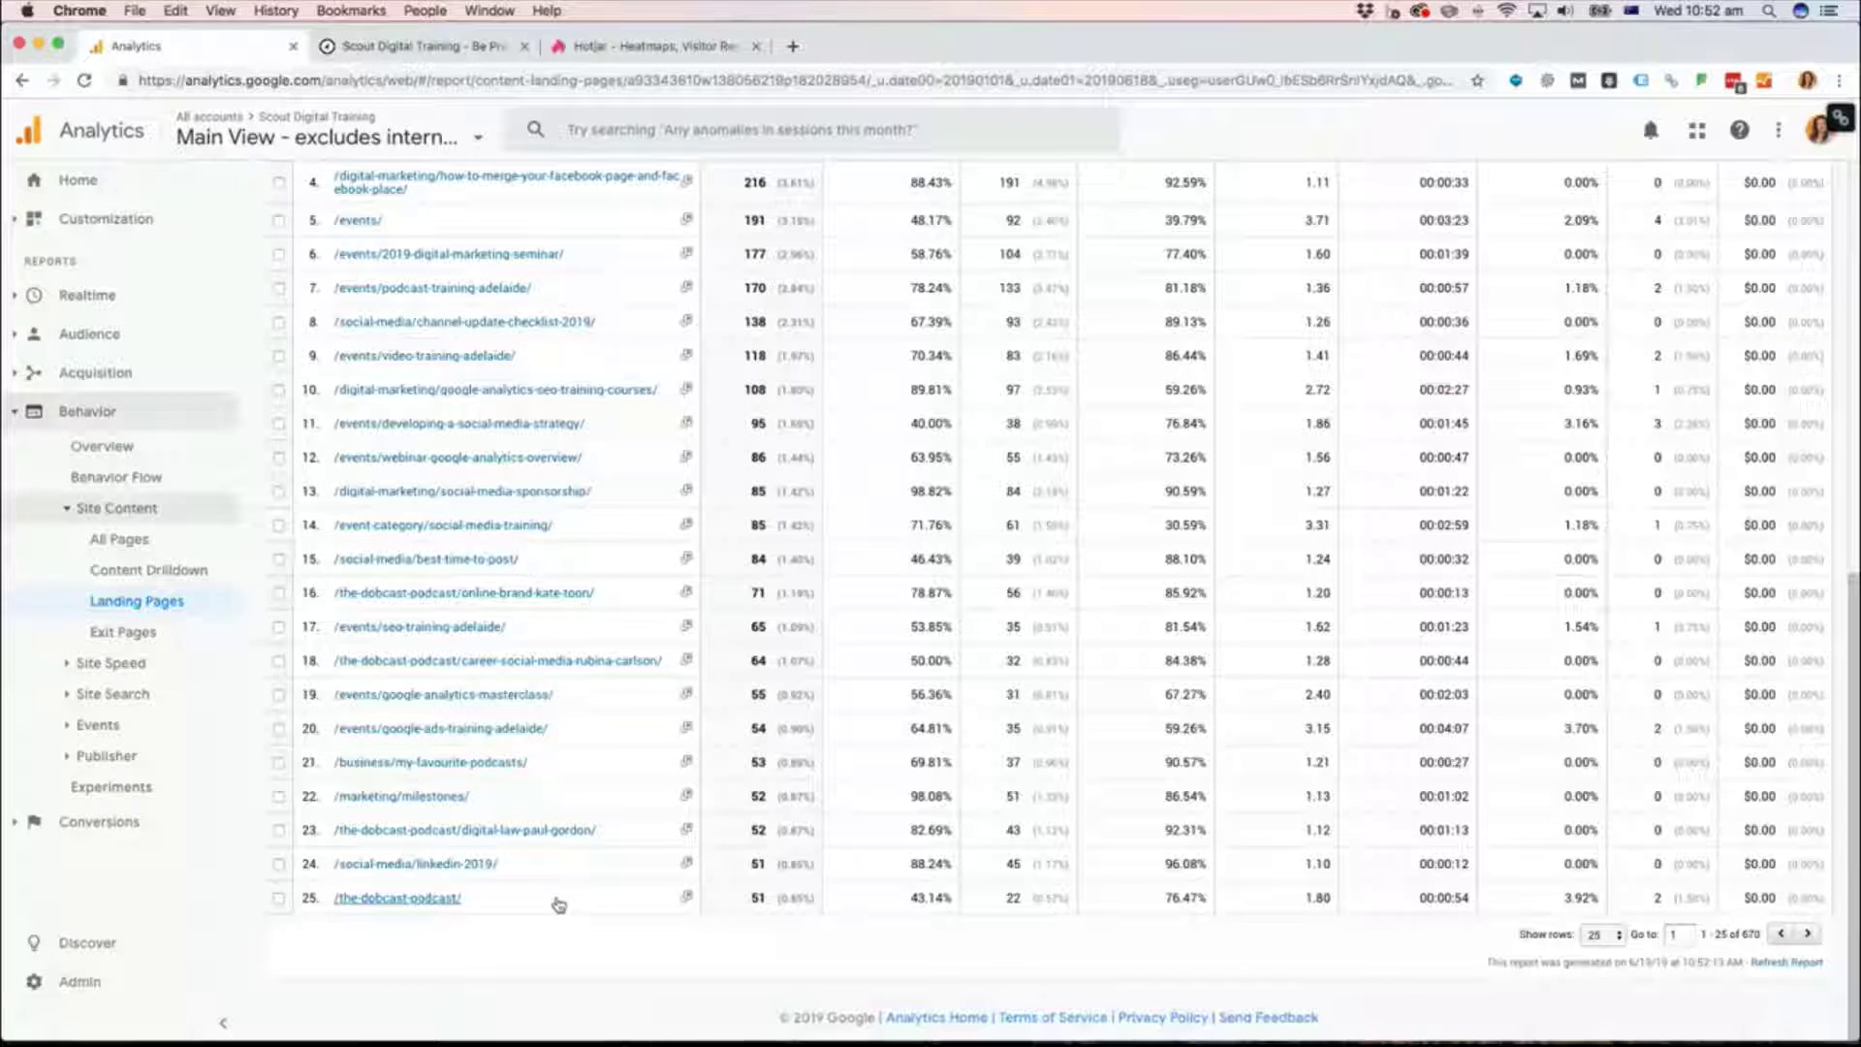
scroll(558, 905, up, 1)
scroll(559, 904, up, 1)
scroll(558, 905, up, 5)
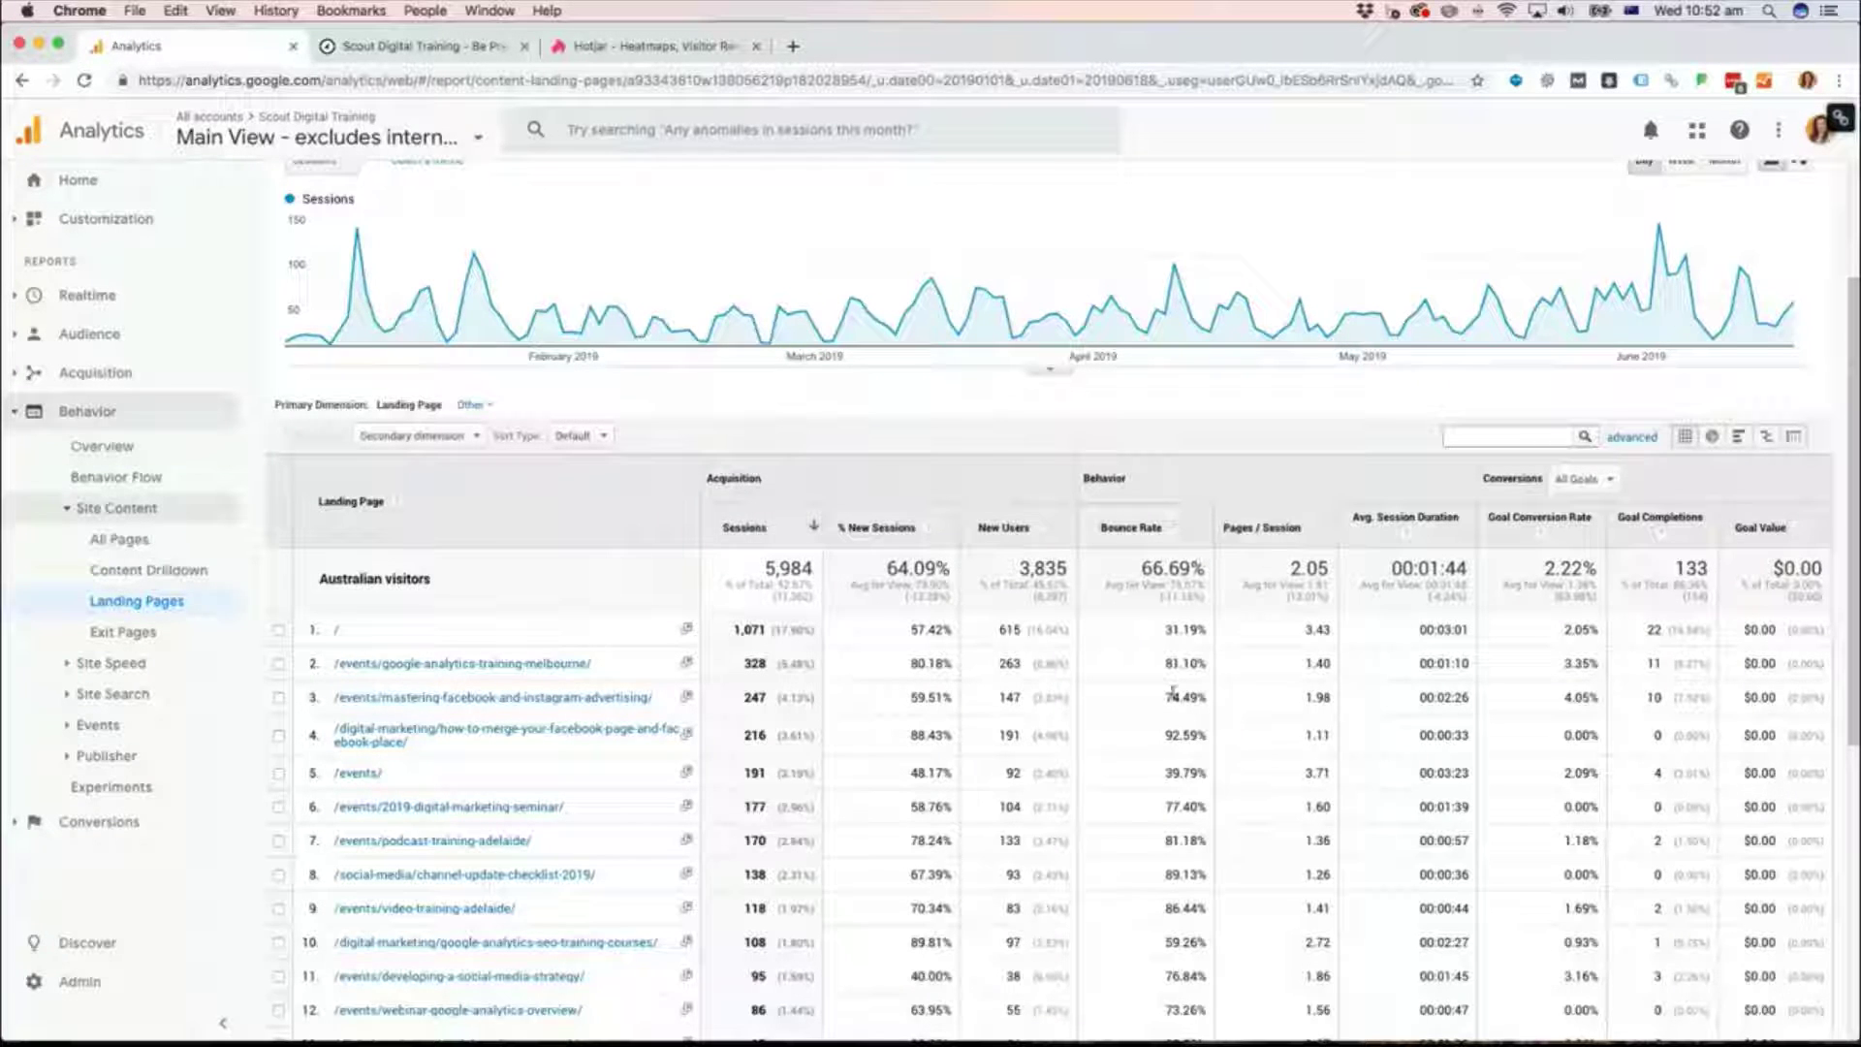
scroll(1161, 727, down, 1)
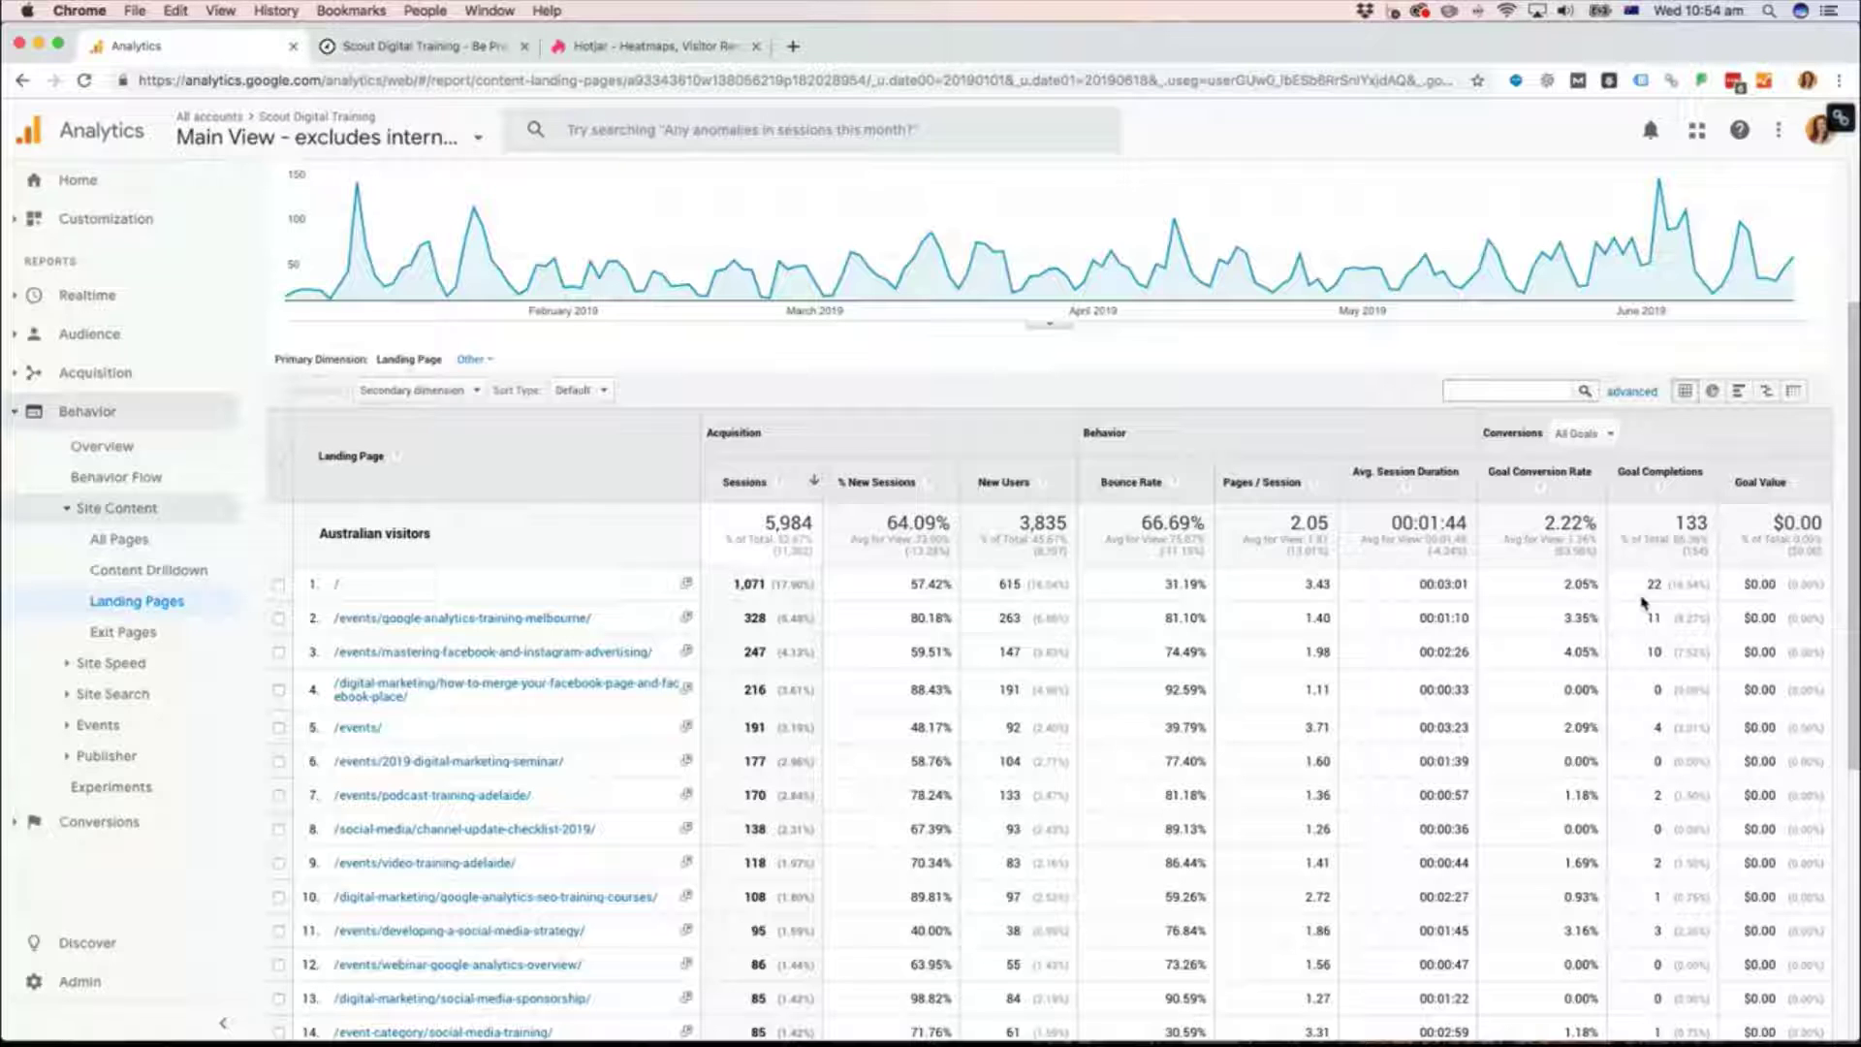
Step: Drill down to the home page (/) and break its landing data down by Default Channel Grouping as secondary dimension
click(336, 587)
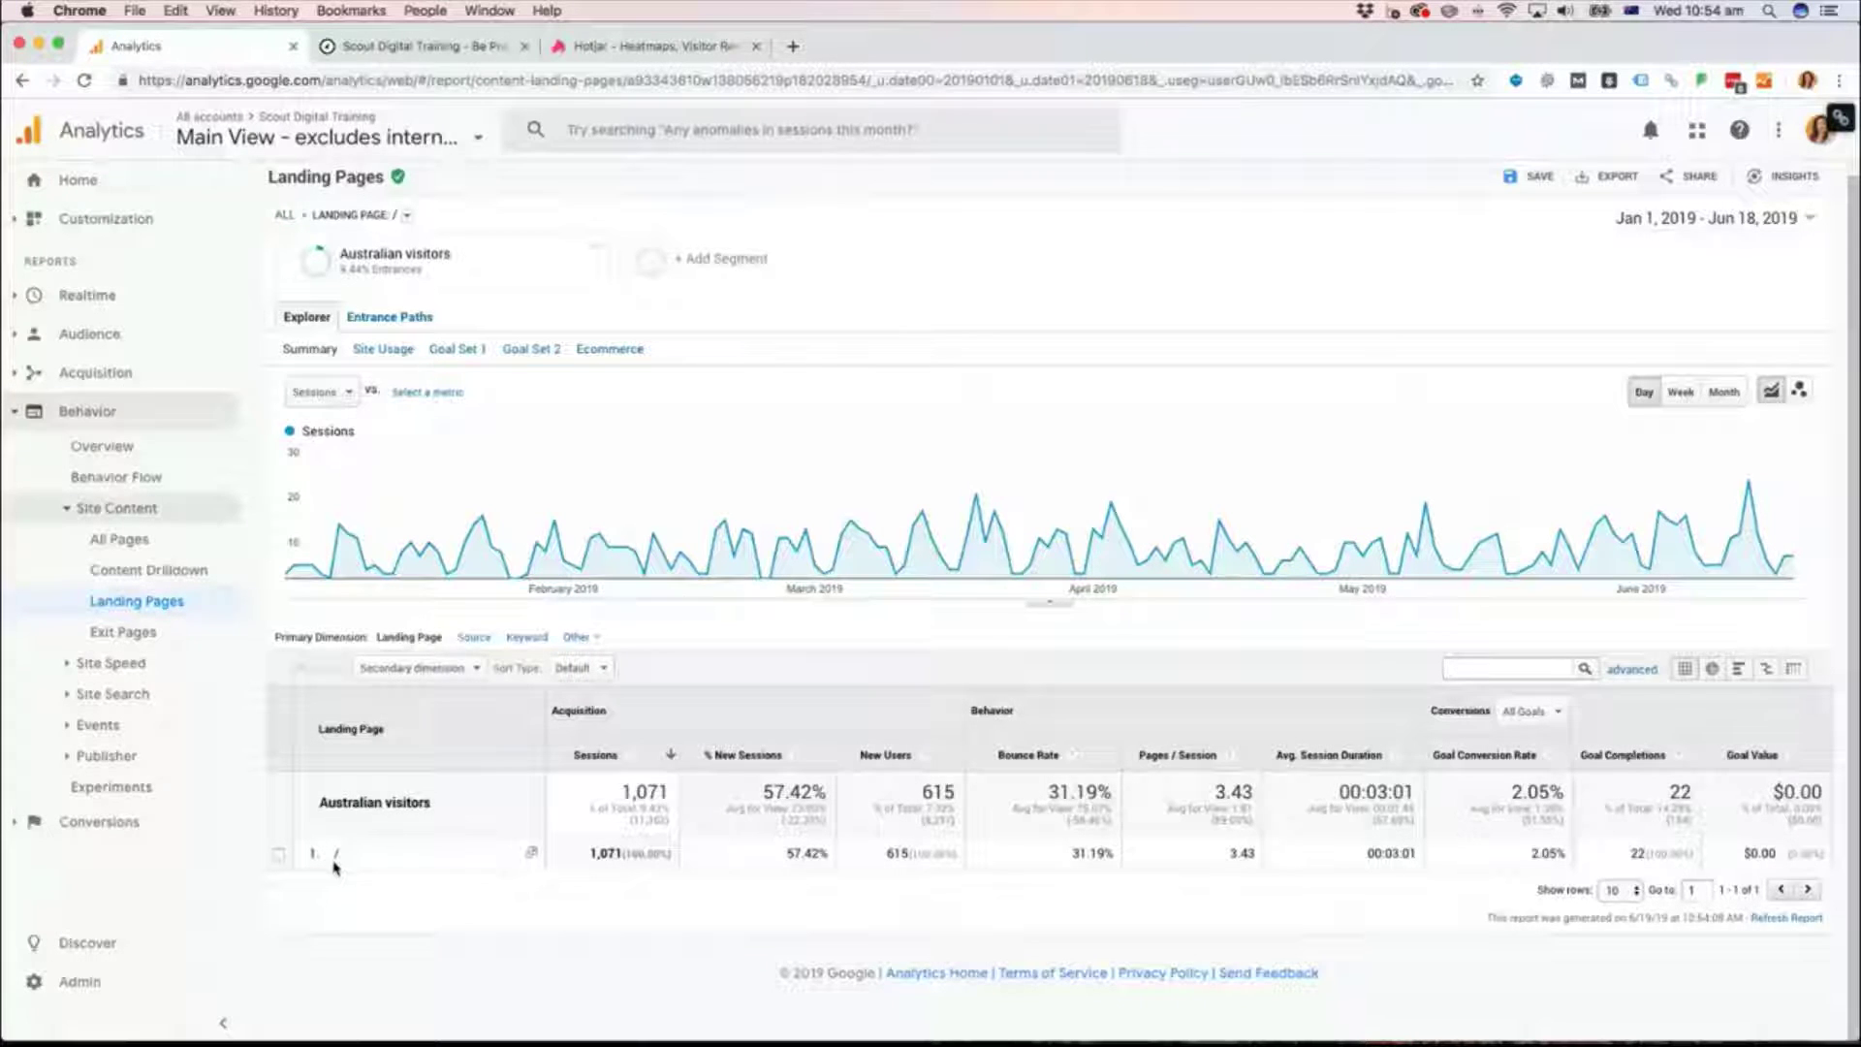
click(456, 669)
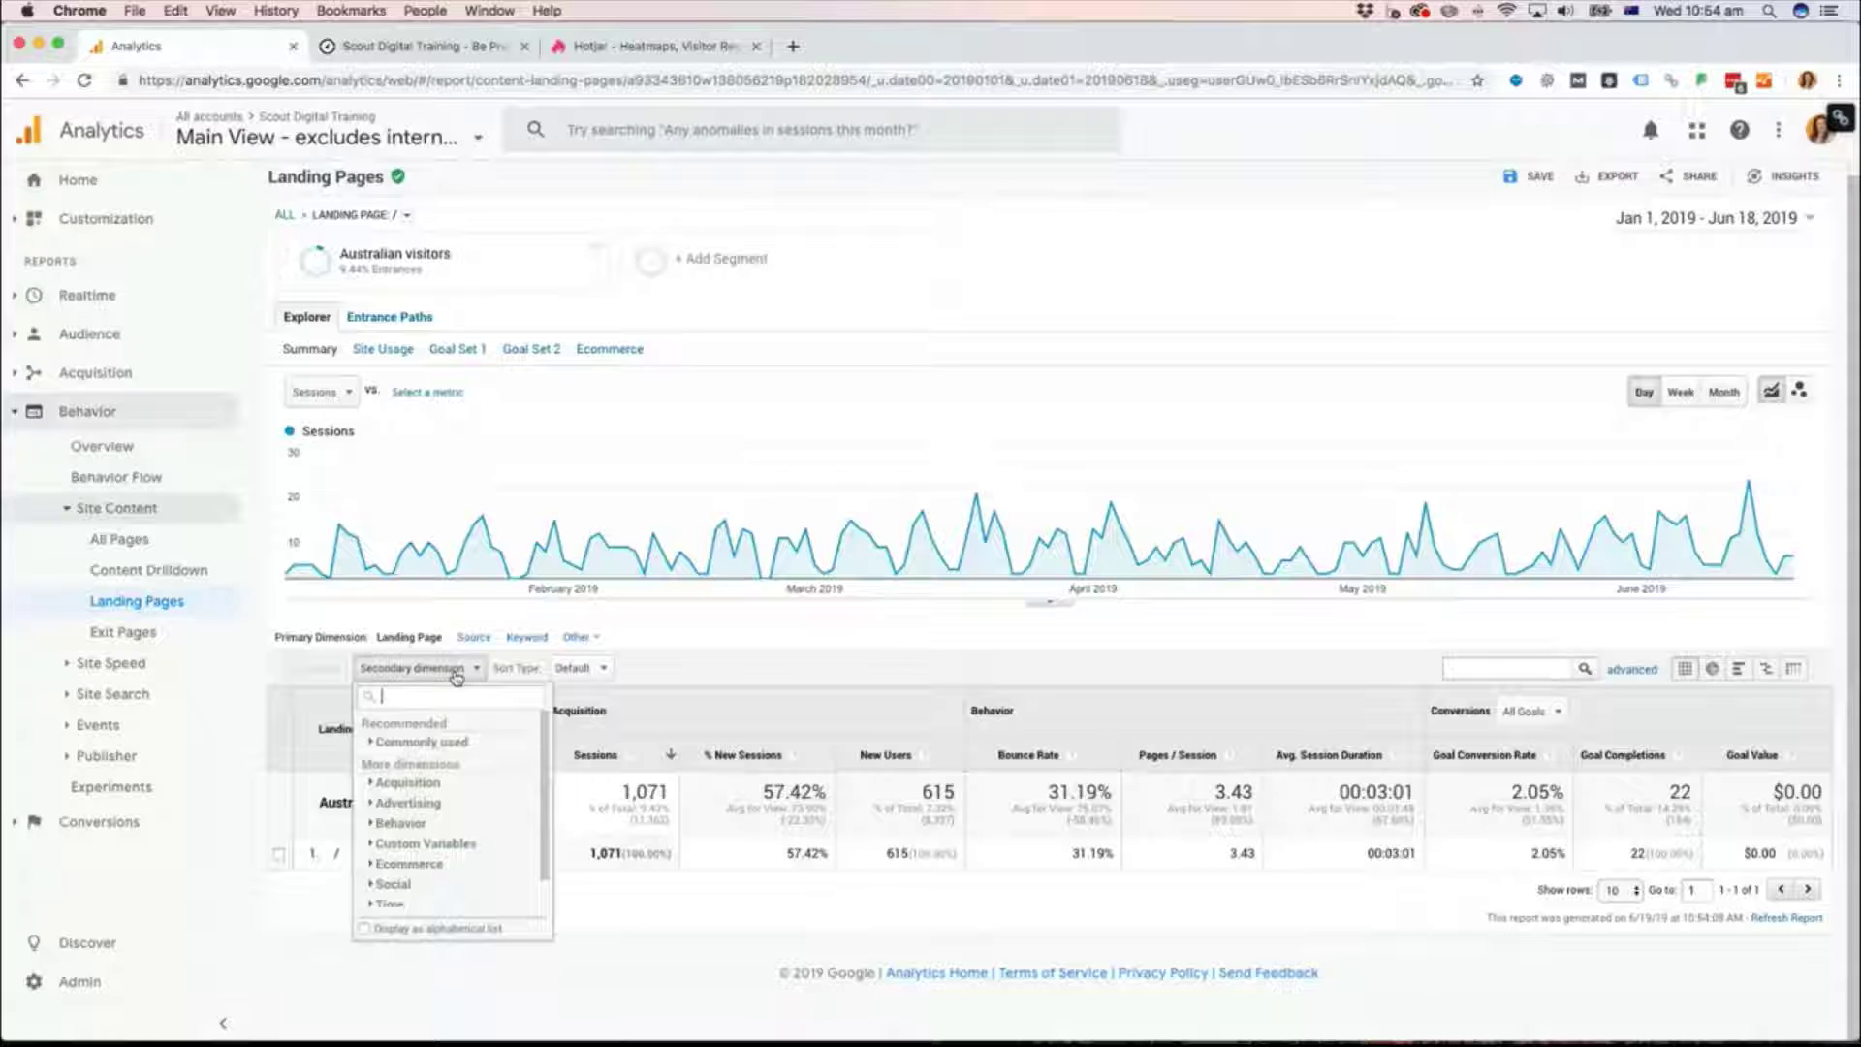
text(def)
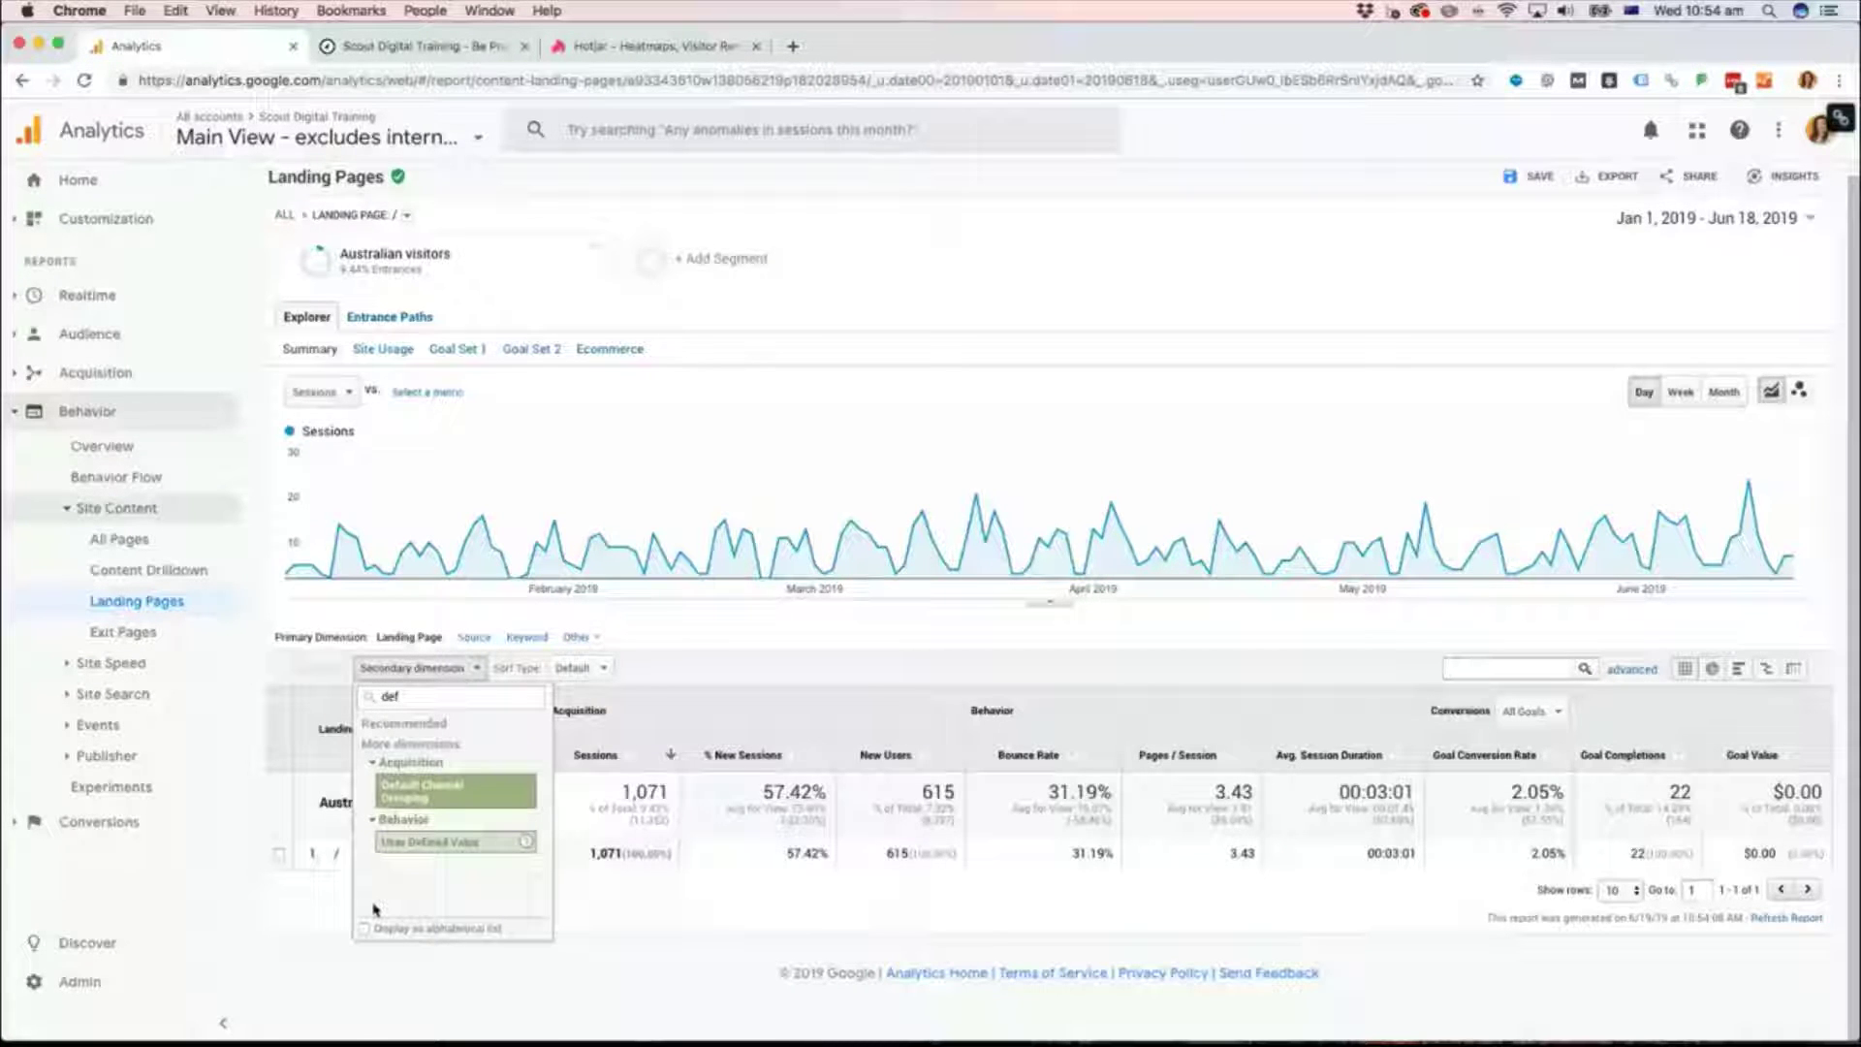
click(432, 804)
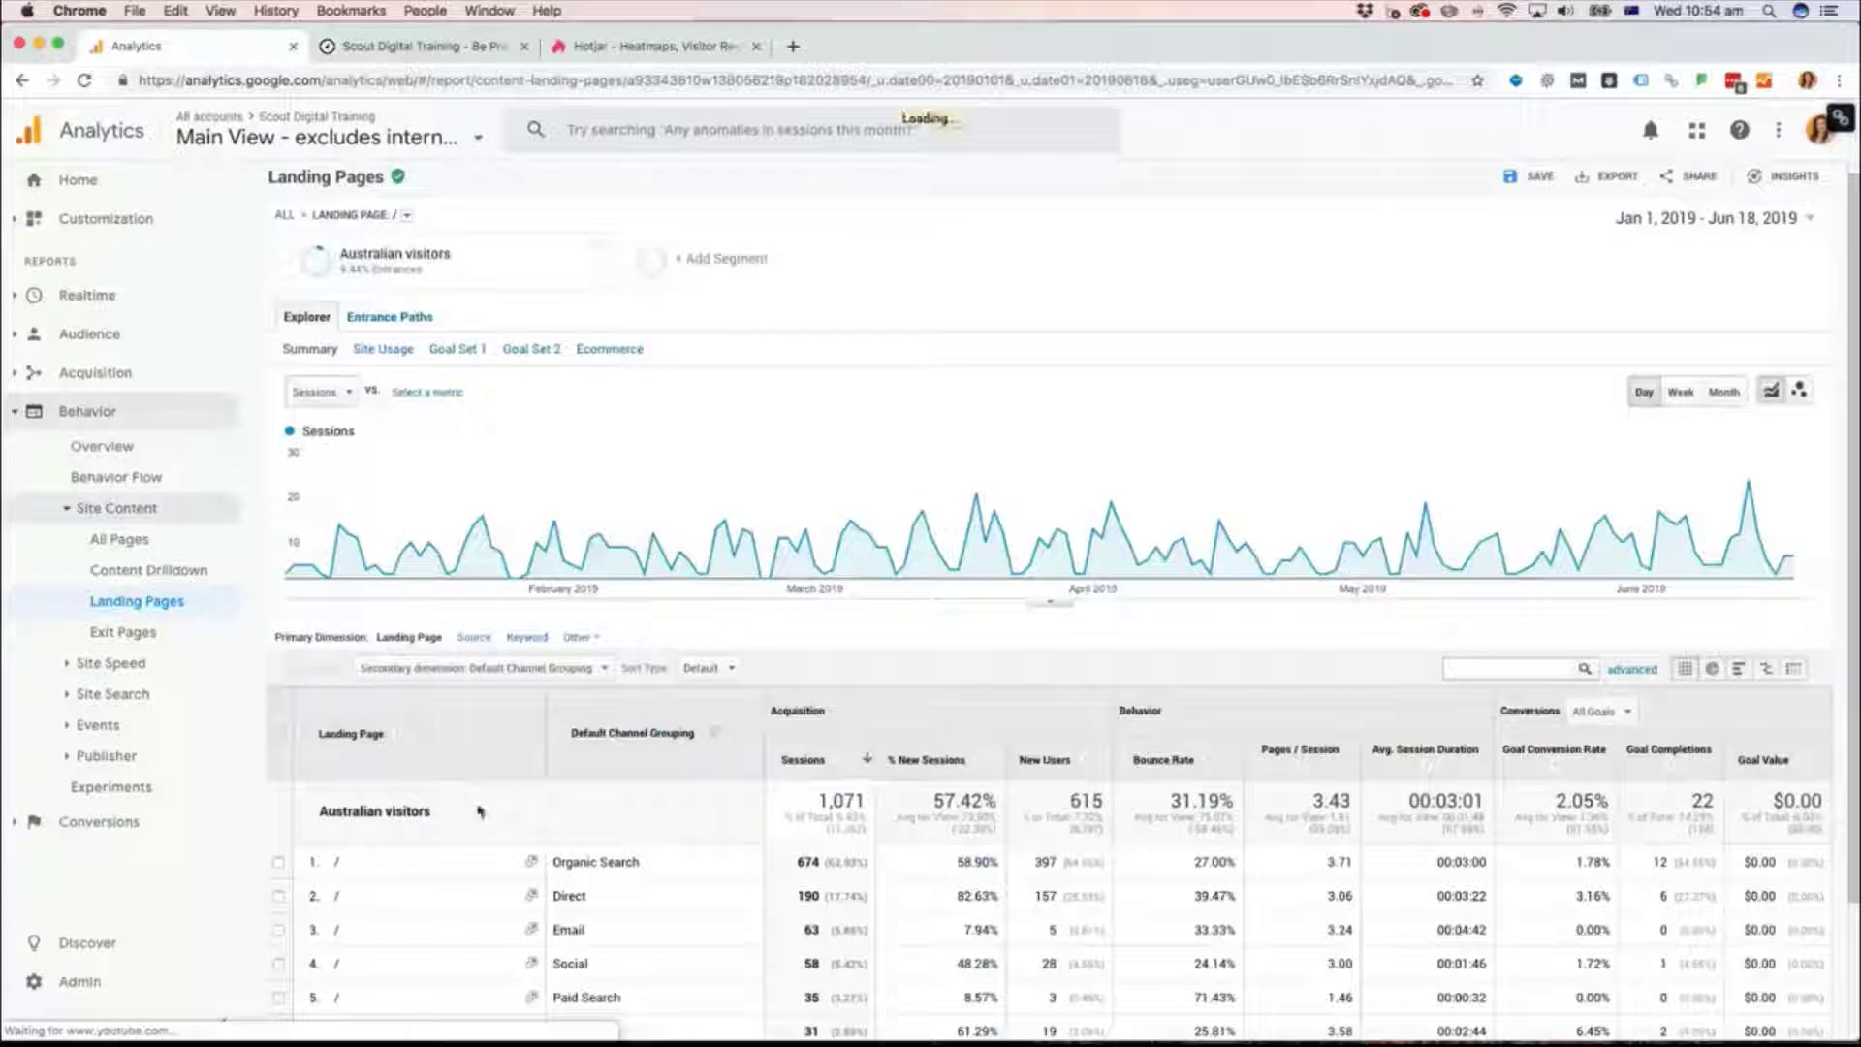
scroll(484, 824, down, 1)
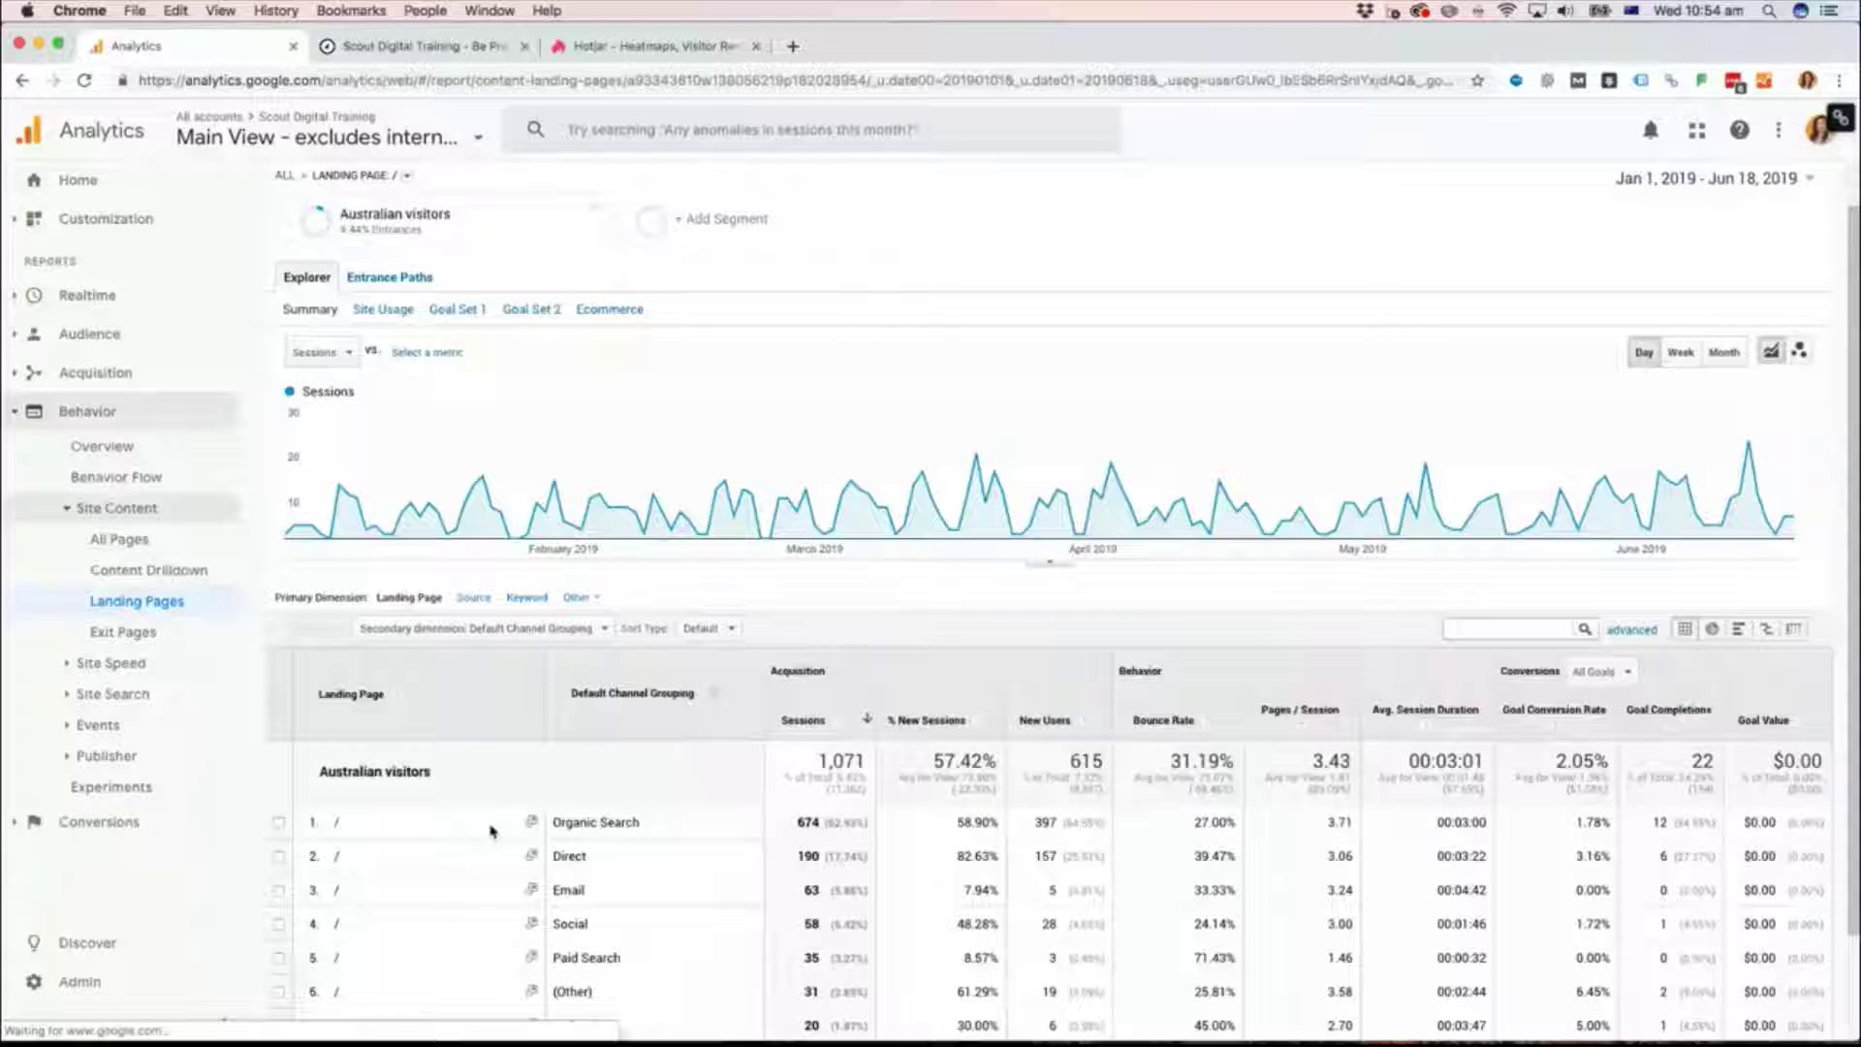
scroll(491, 831, down, 1)
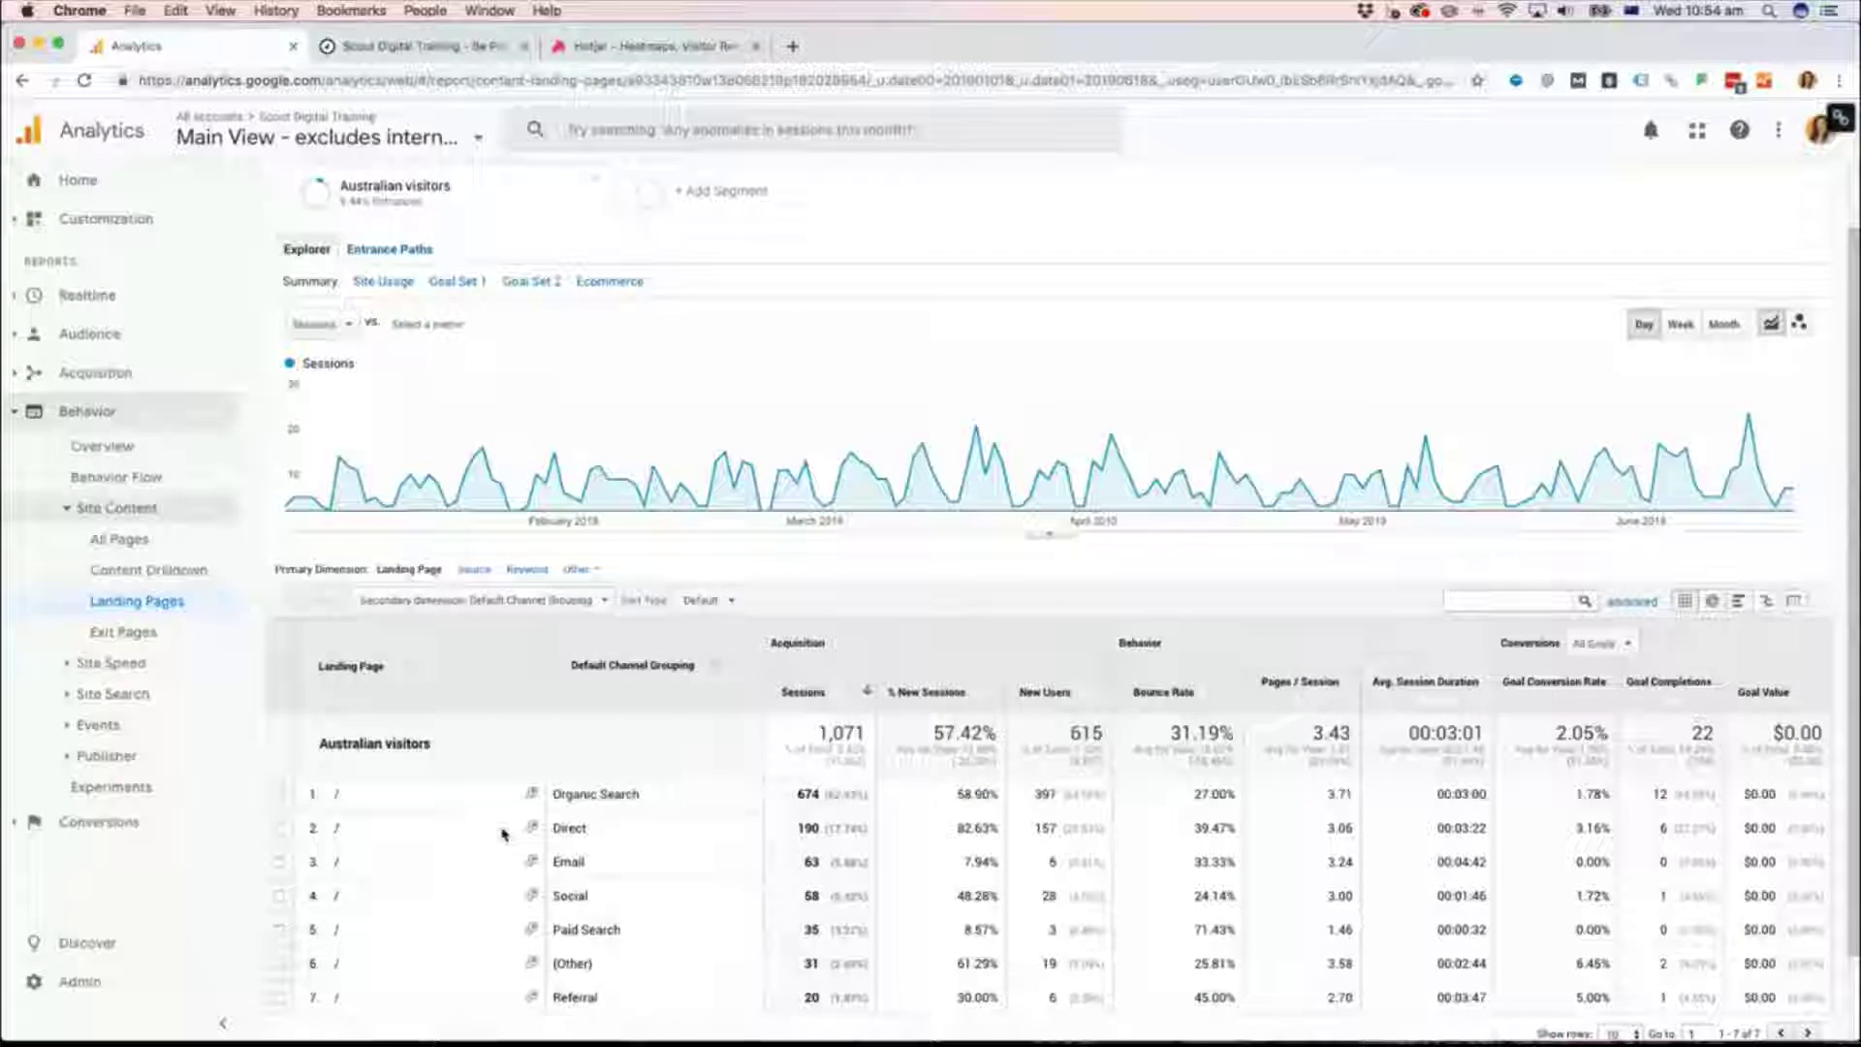
scroll(502, 834, down, 2)
scroll(499, 842, down, 1)
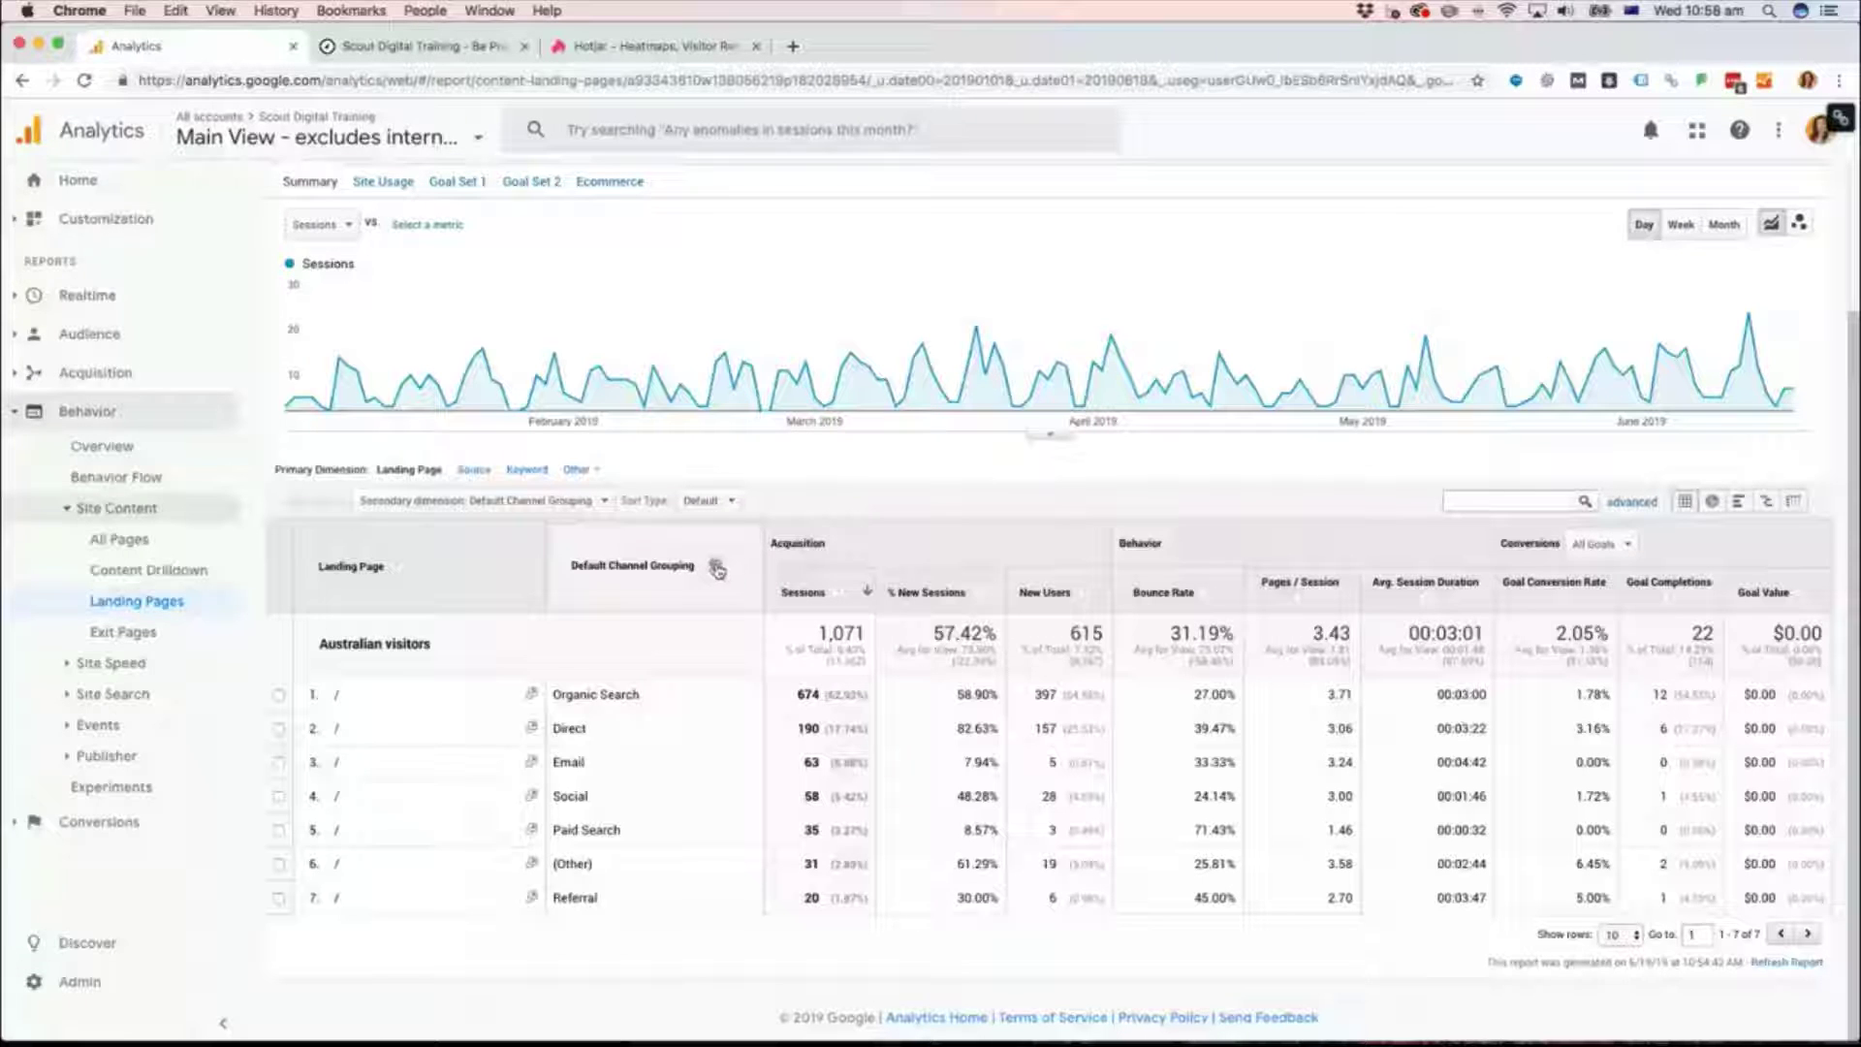
Step: Replace the home page's secondary dimension with Device Category and review the breakdown by device
click(714, 568)
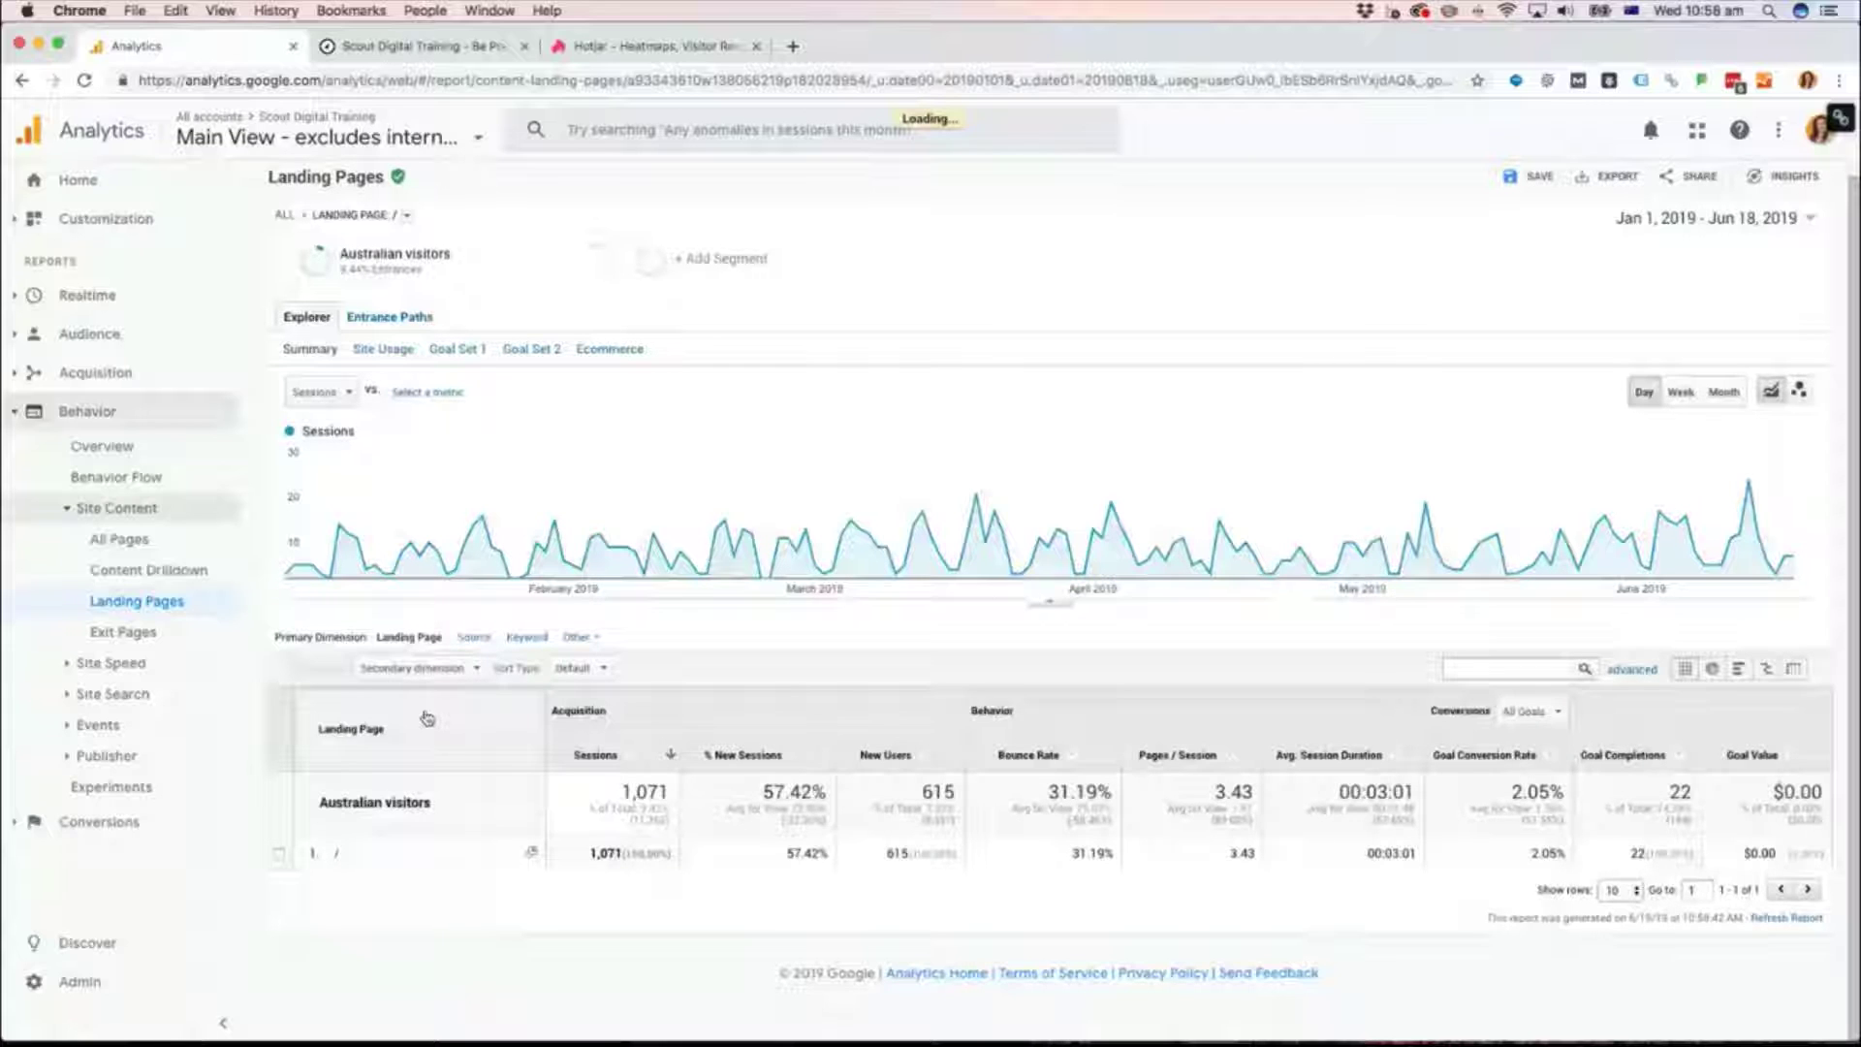
click(439, 669)
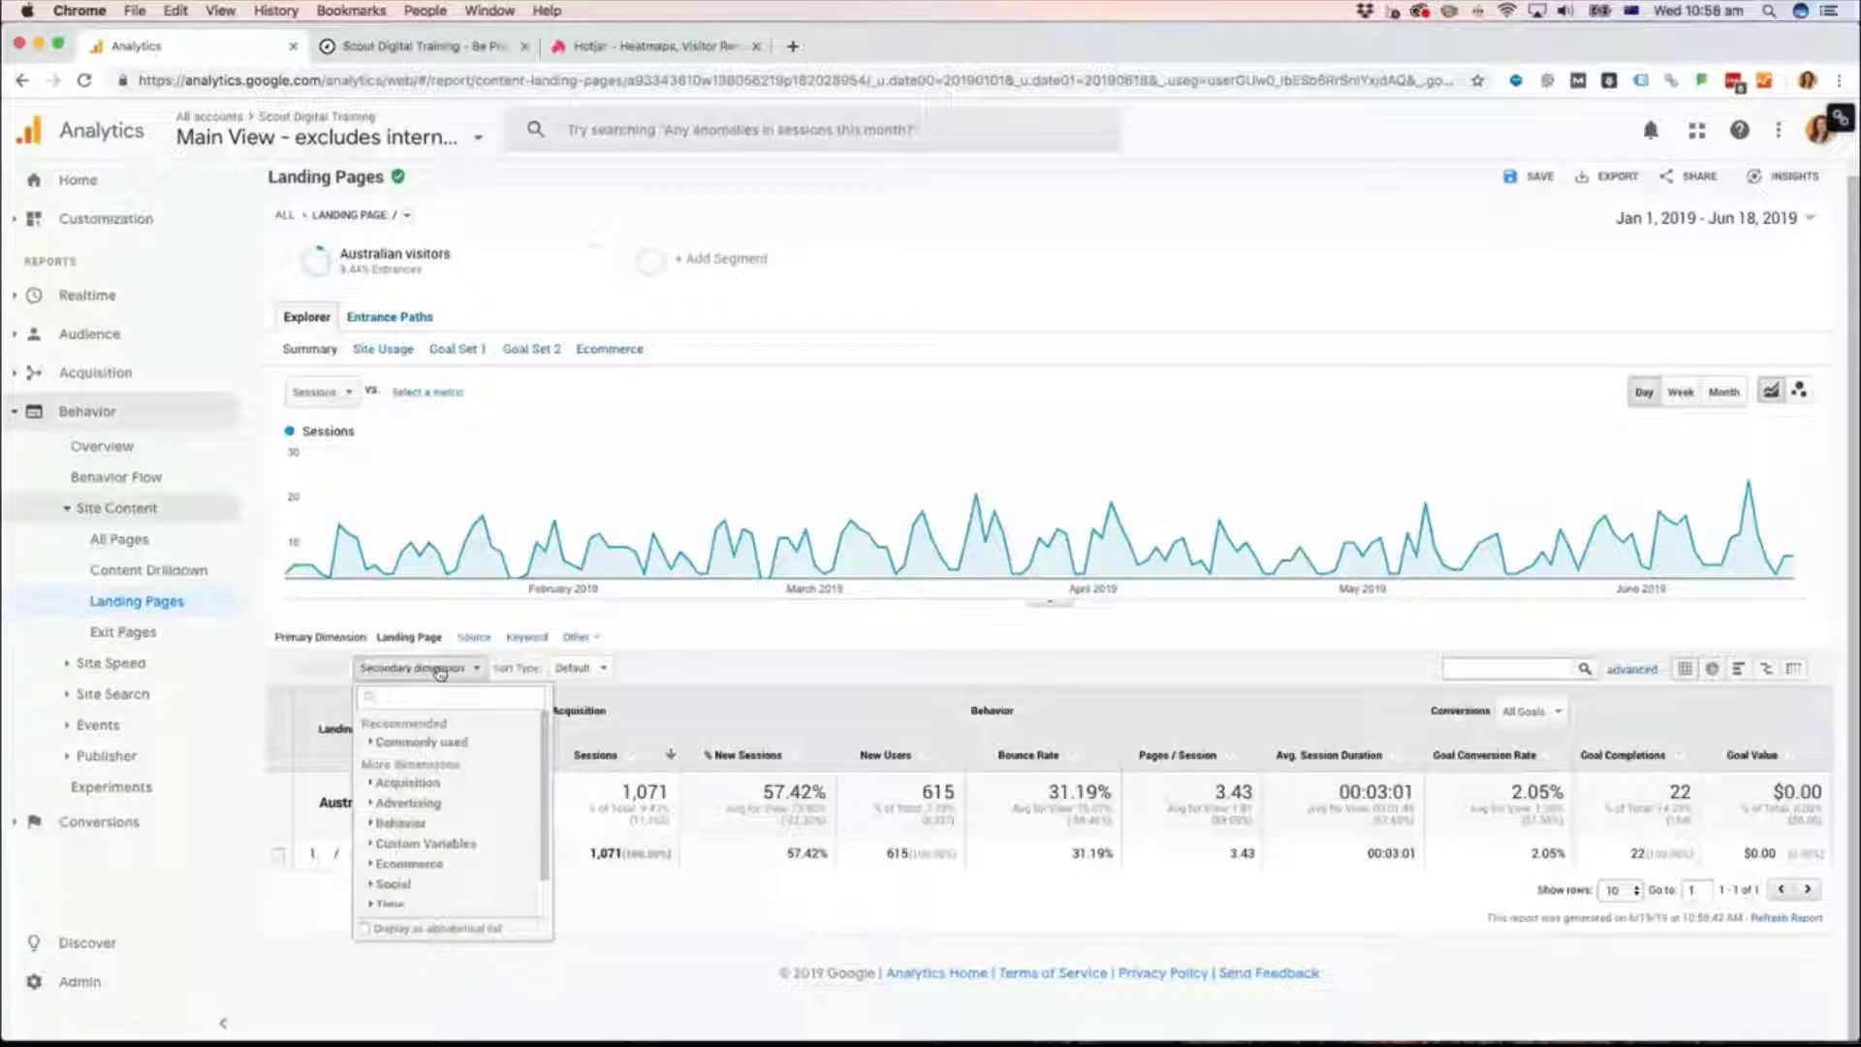
text(dev)
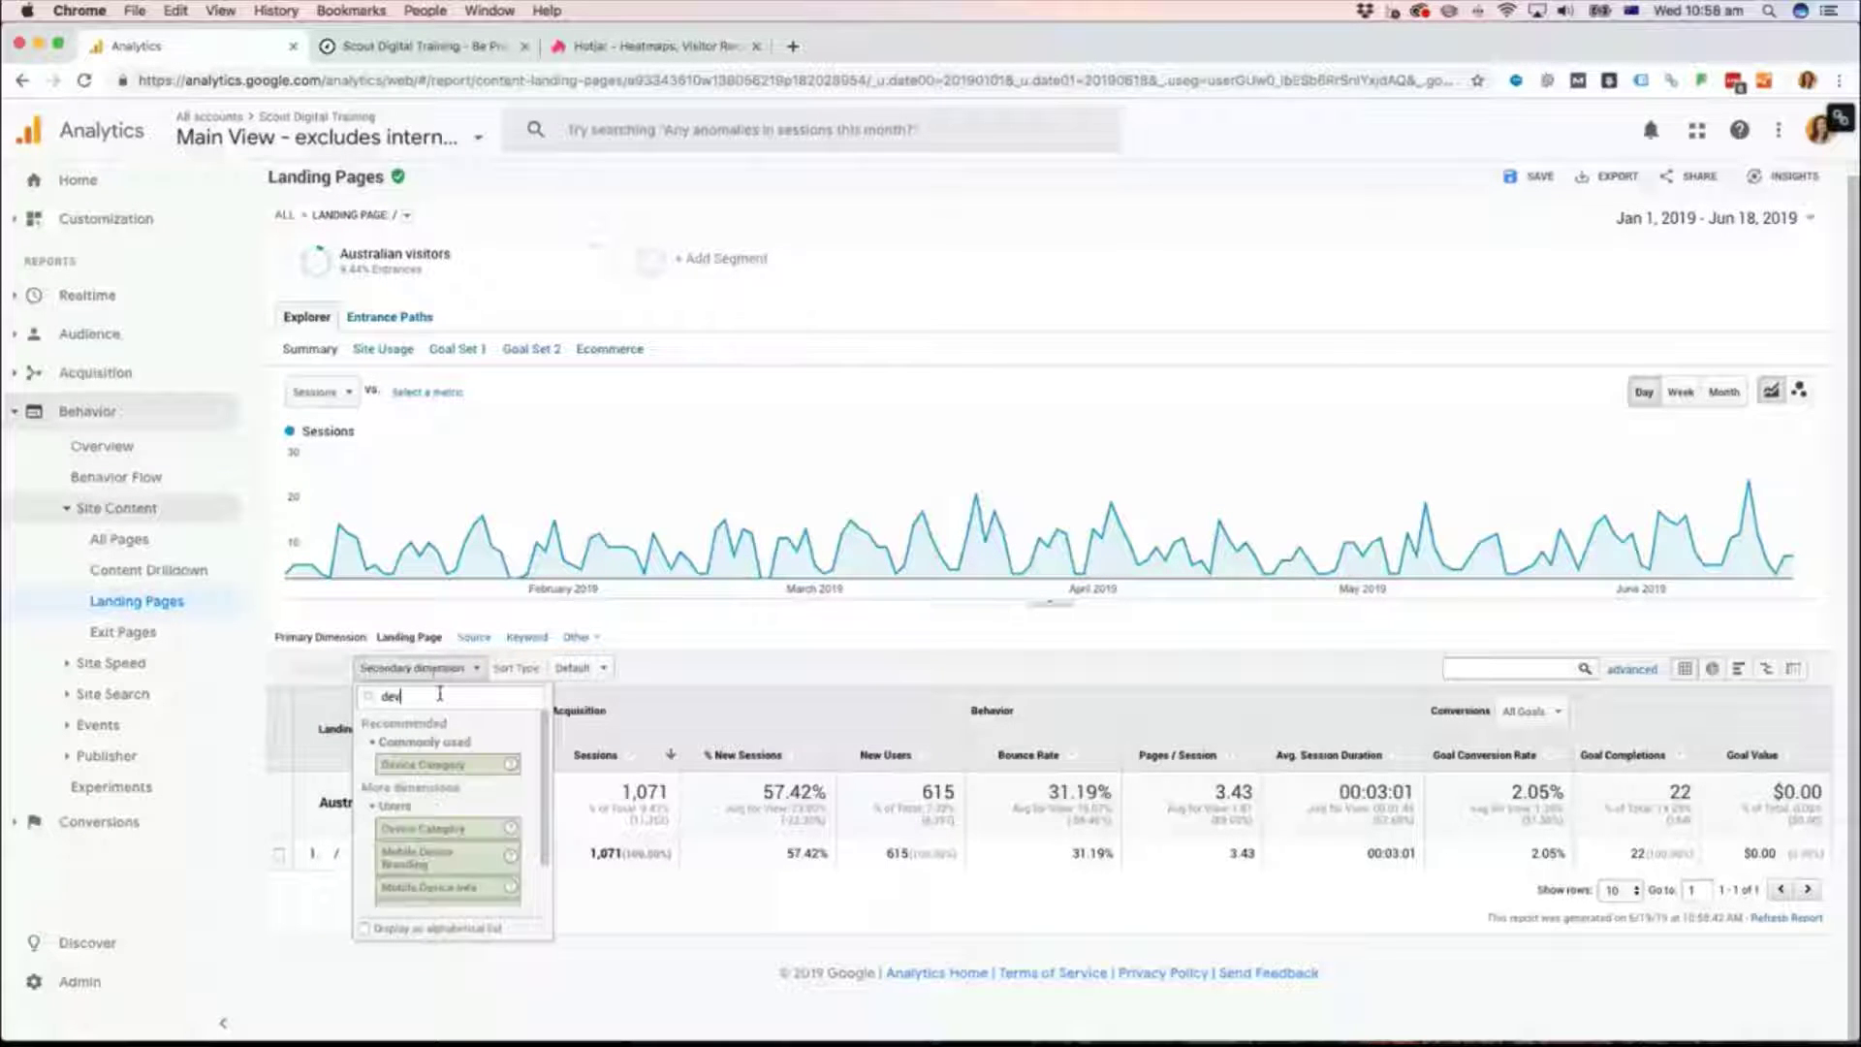
click(446, 768)
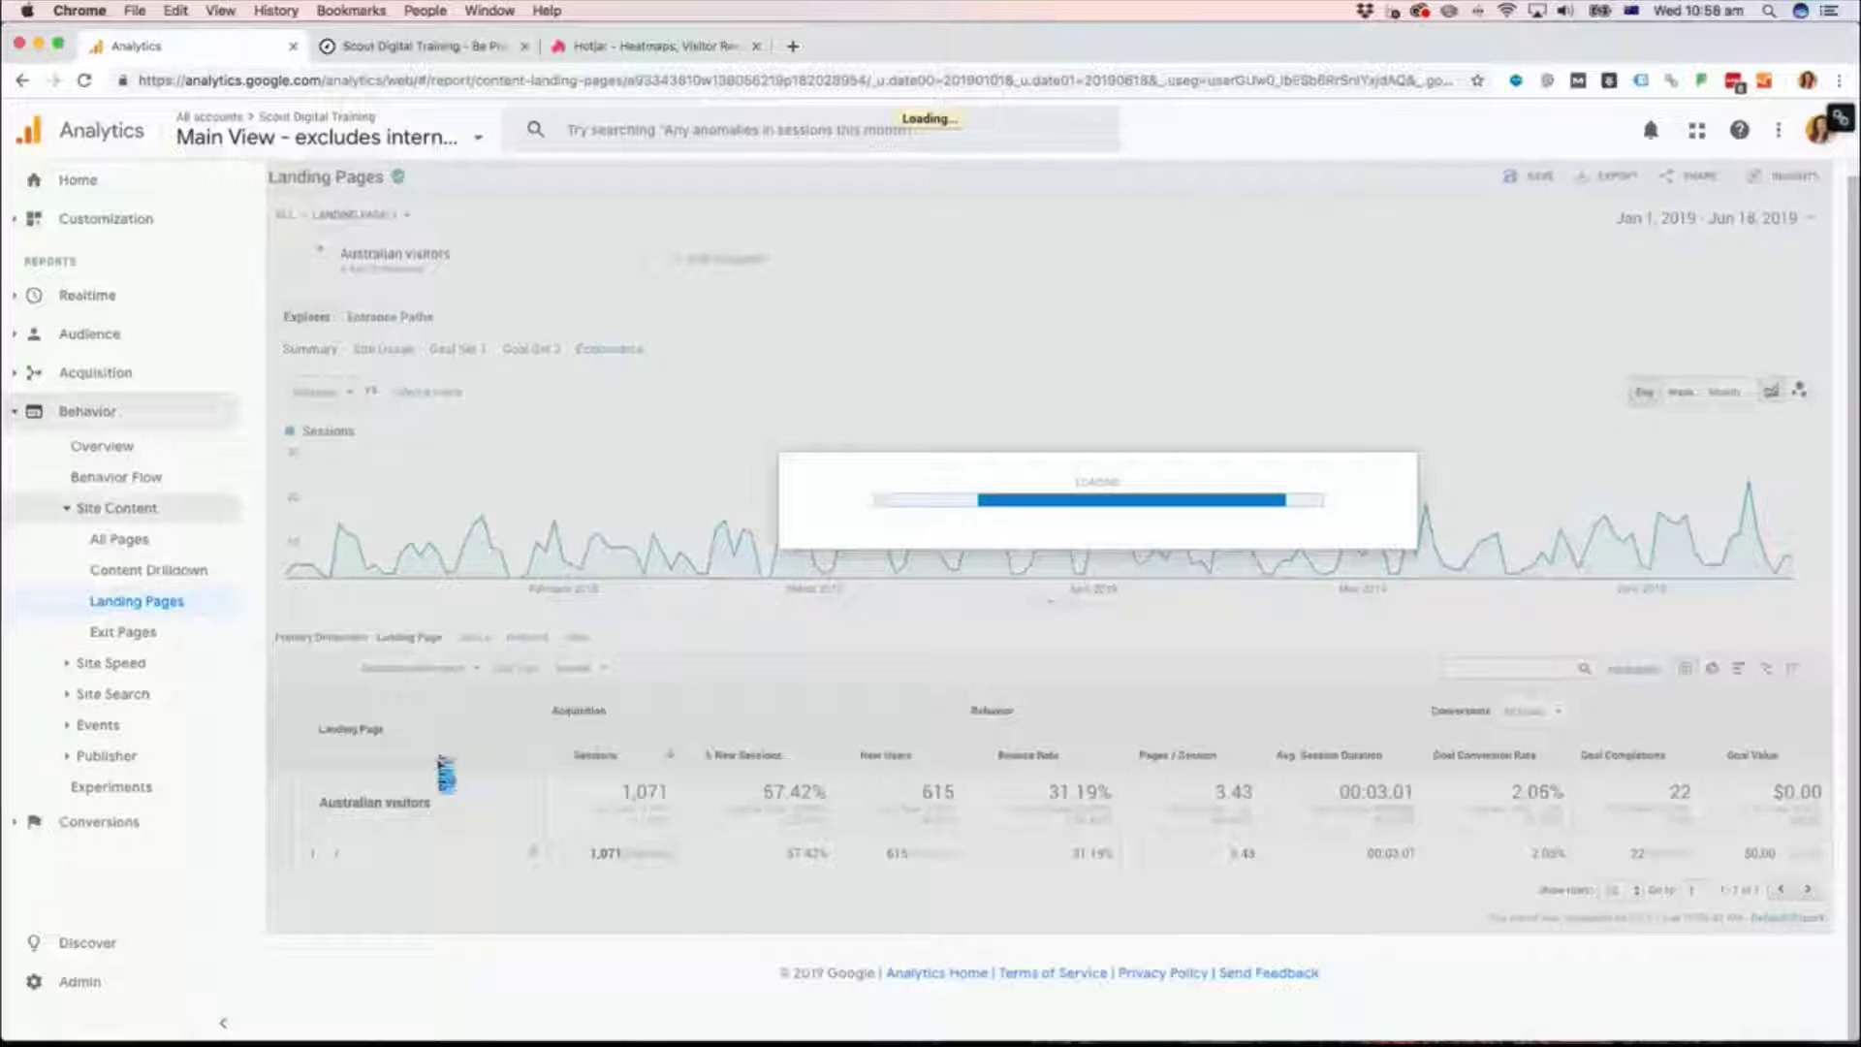
scroll(543, 761, down, 1)
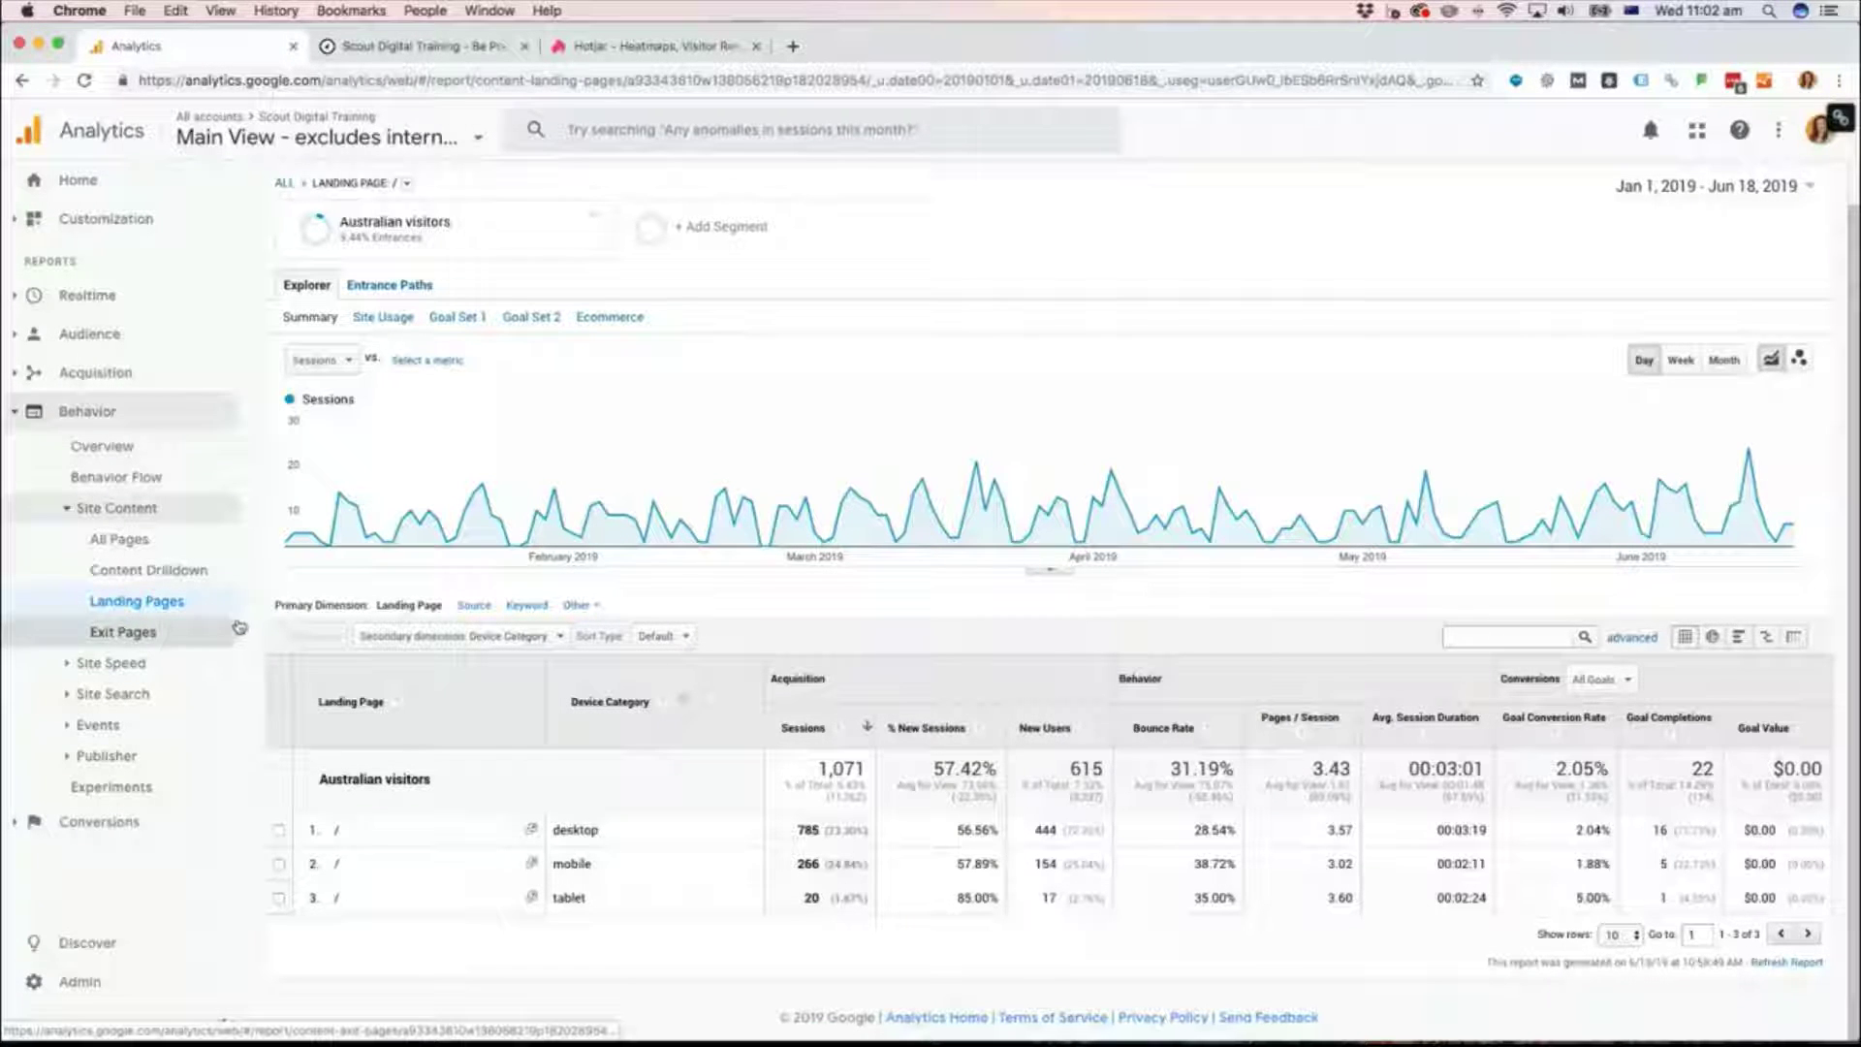
Step: Open the Site Speed Overview report and inspect the early May 2019 peak in average page load time
click(107, 667)
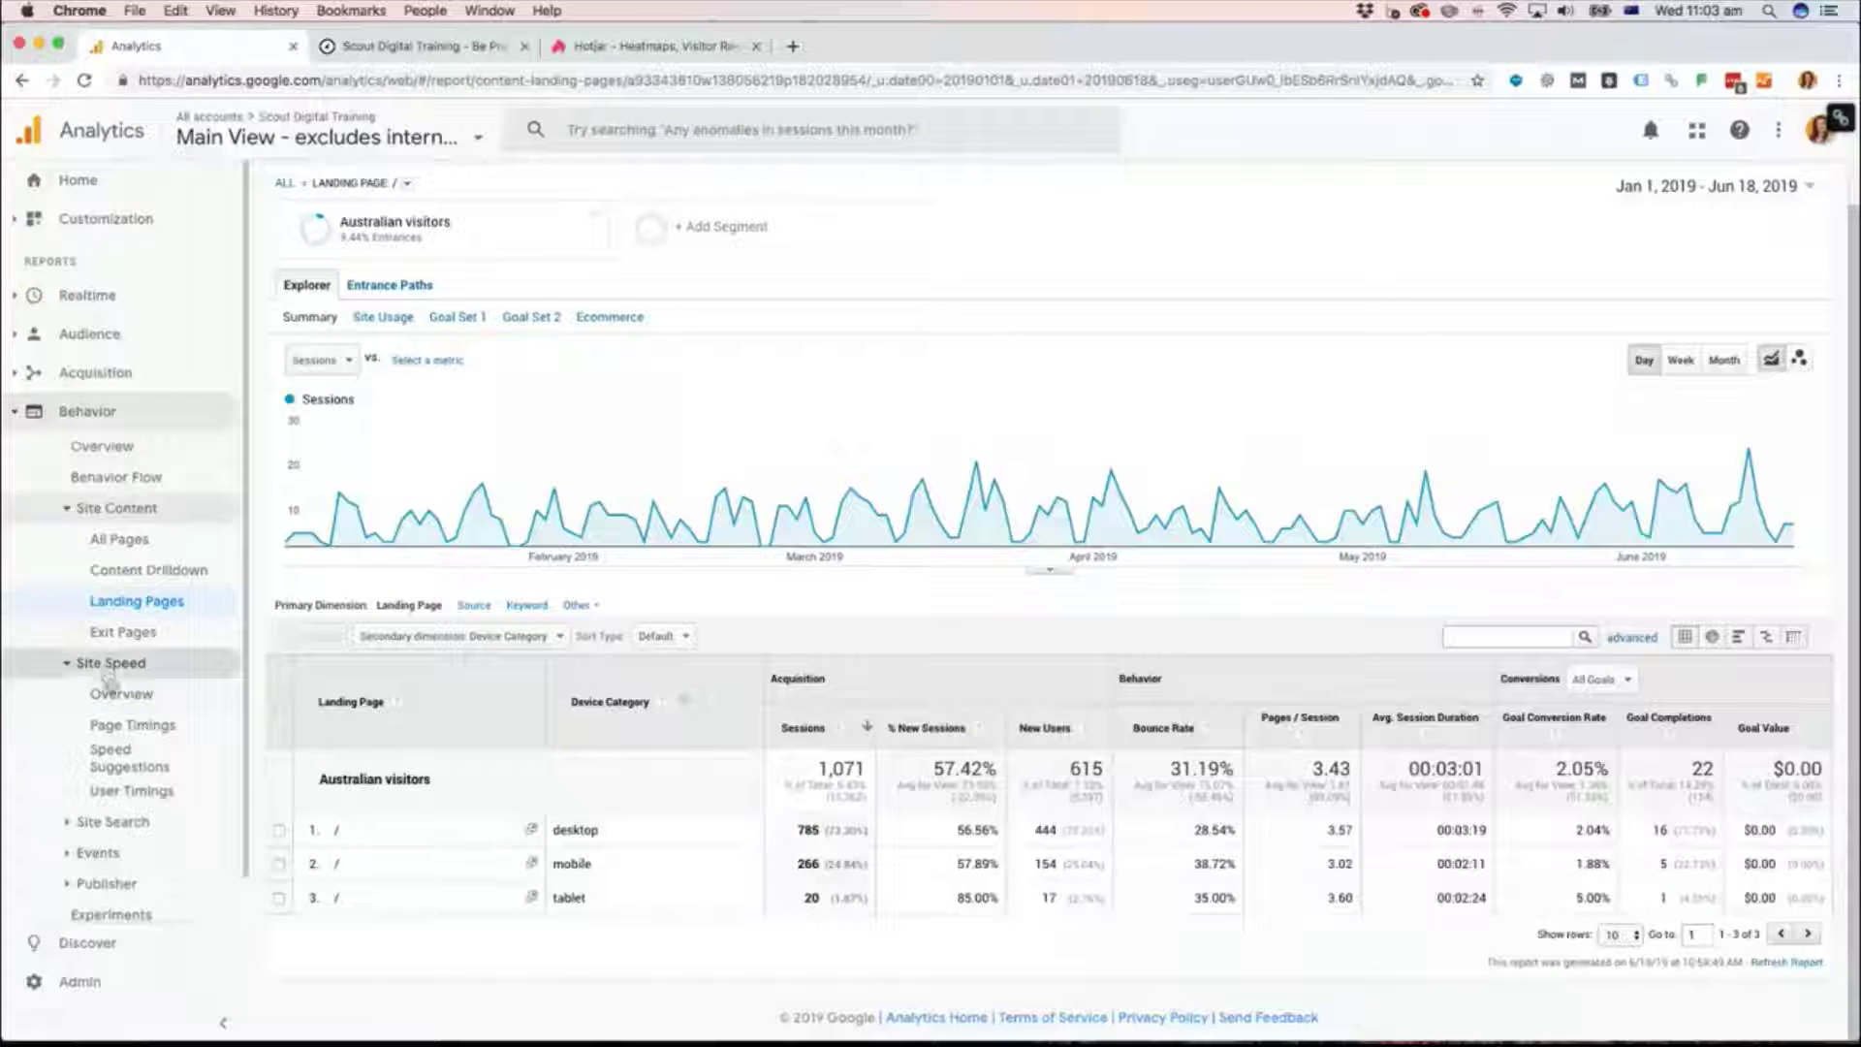
click(114, 692)
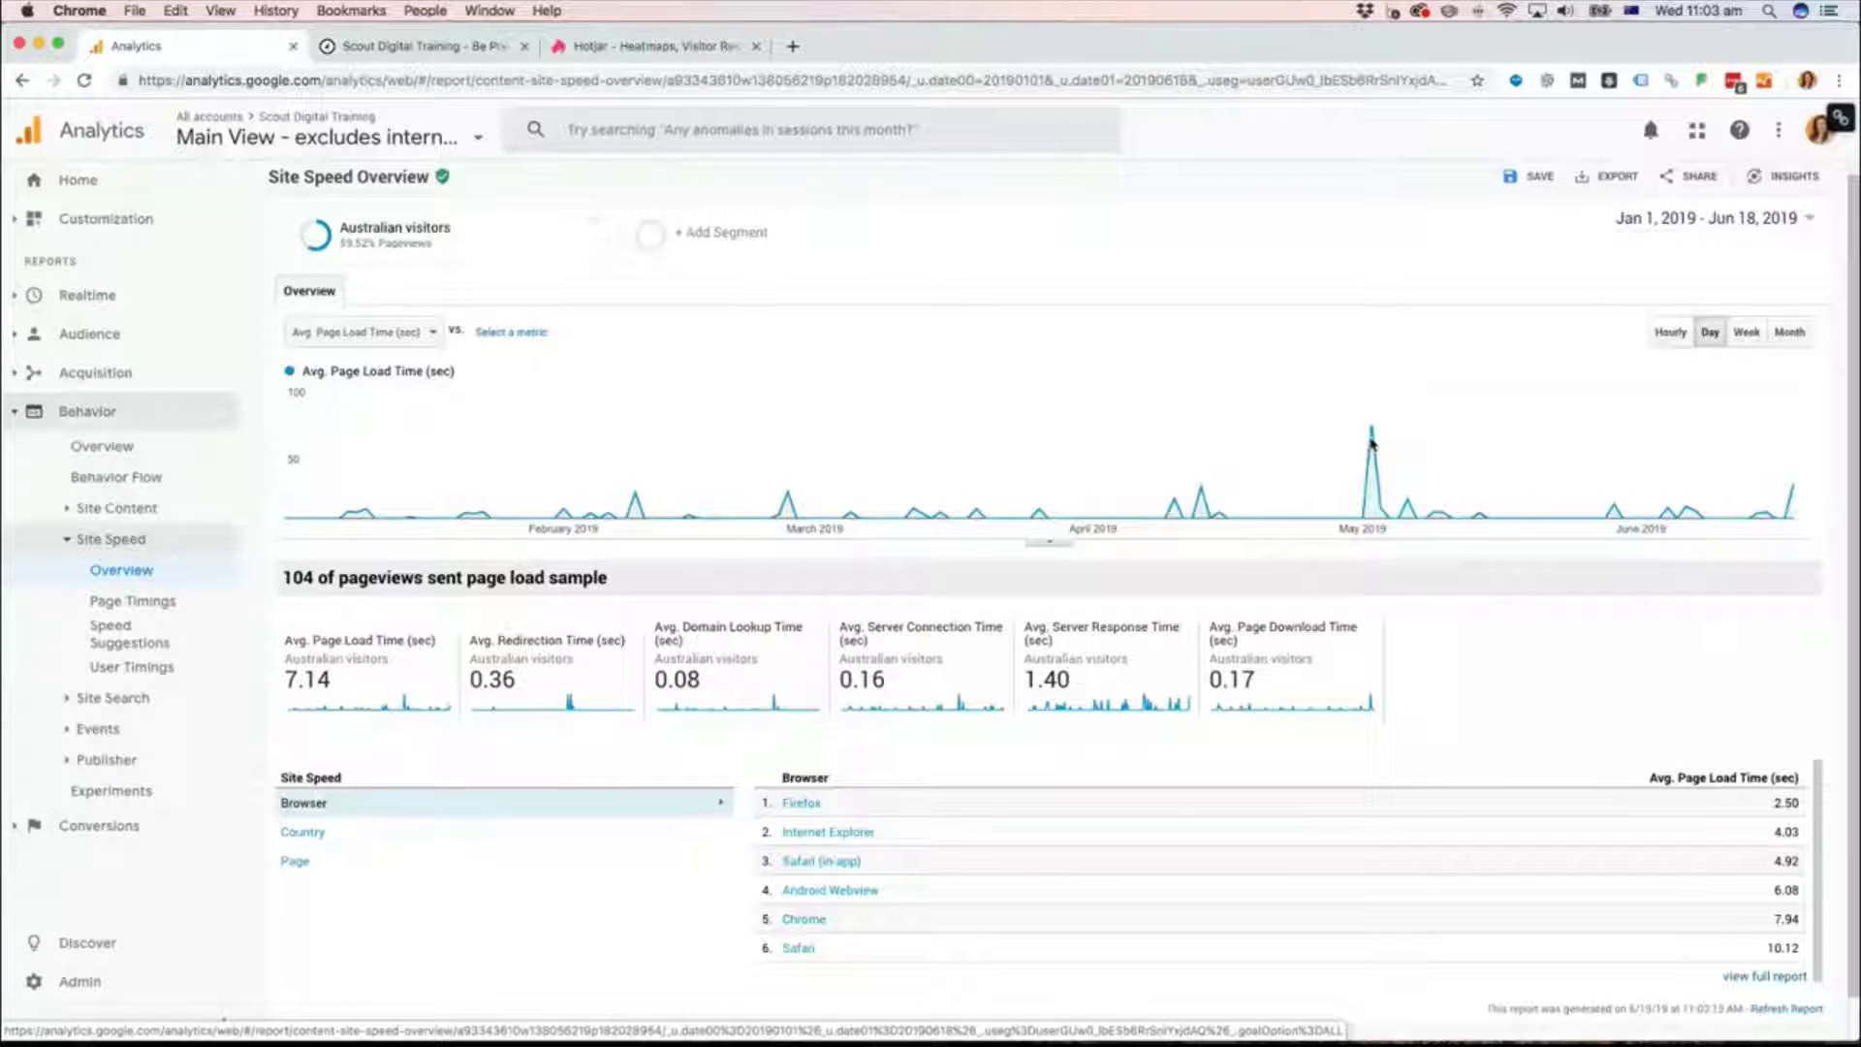
mouse_move(1376, 433)
Step: Open the Site Speed Page Timings report and compare each page's average load time with the site average
click(130, 605)
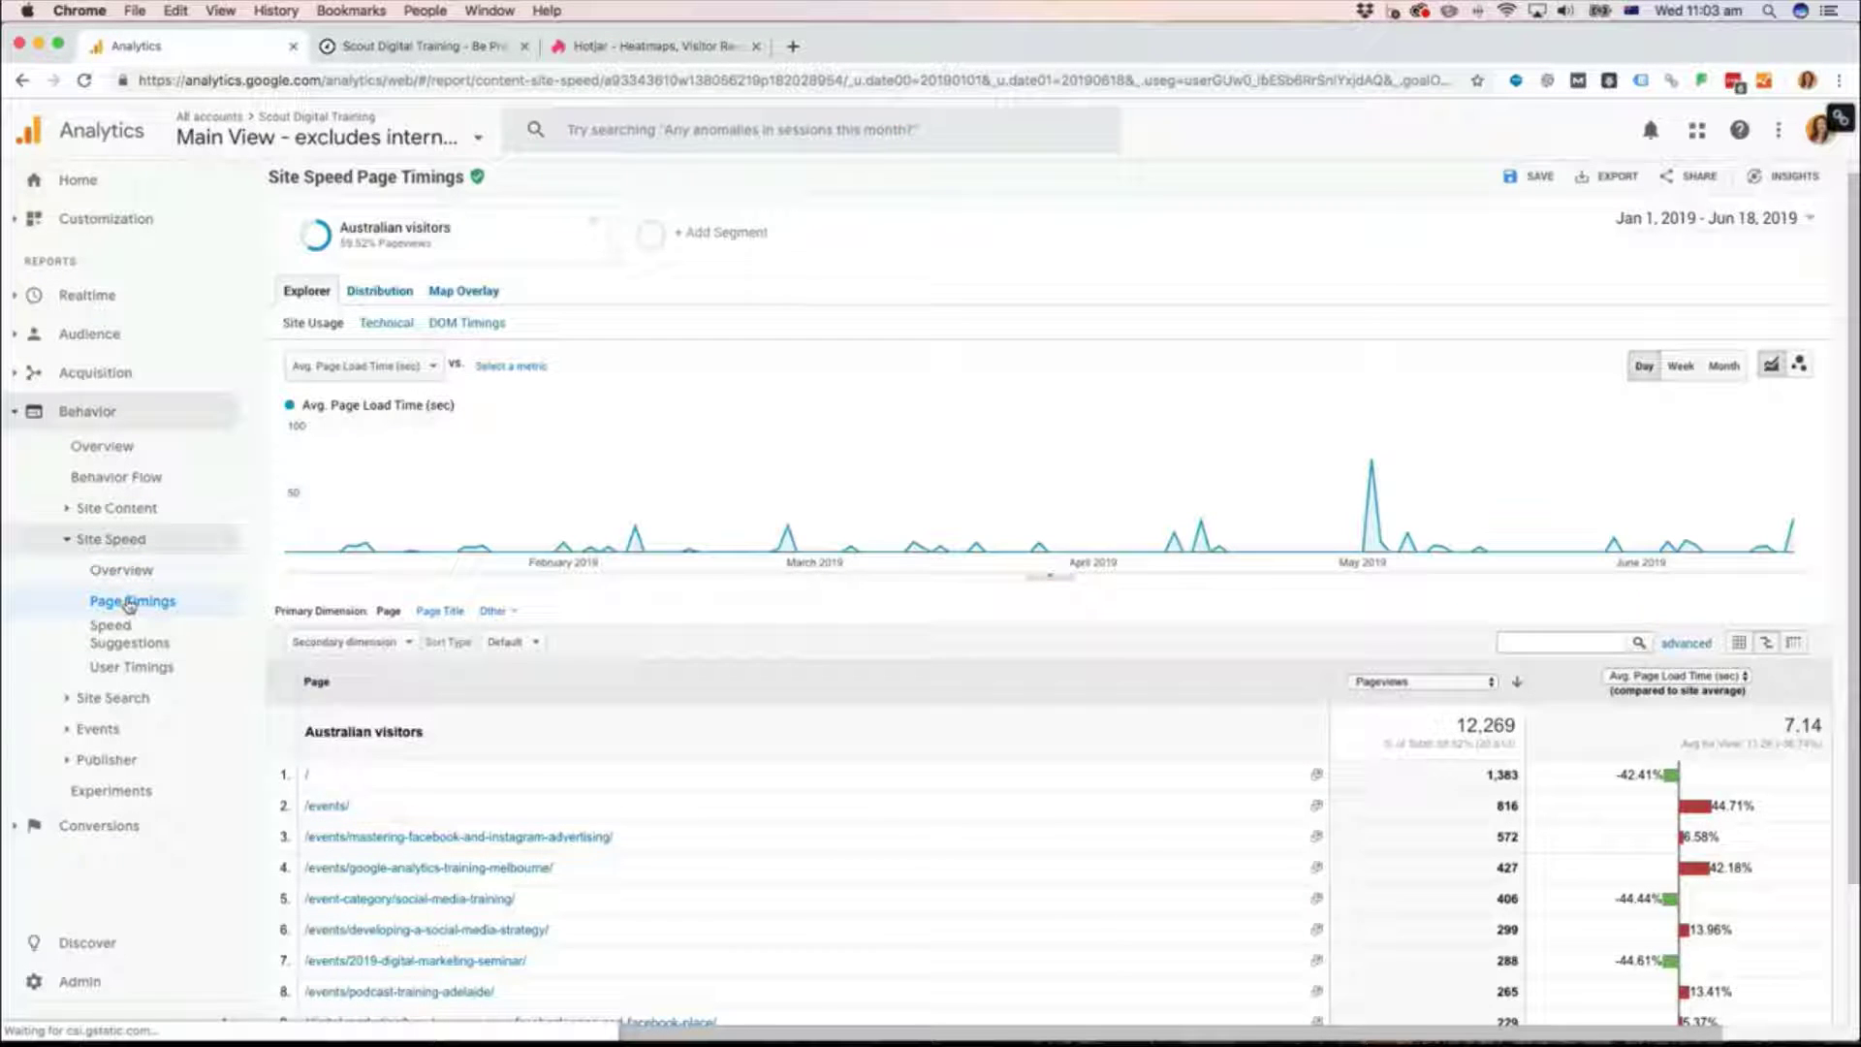
scroll(979, 681, down, 2)
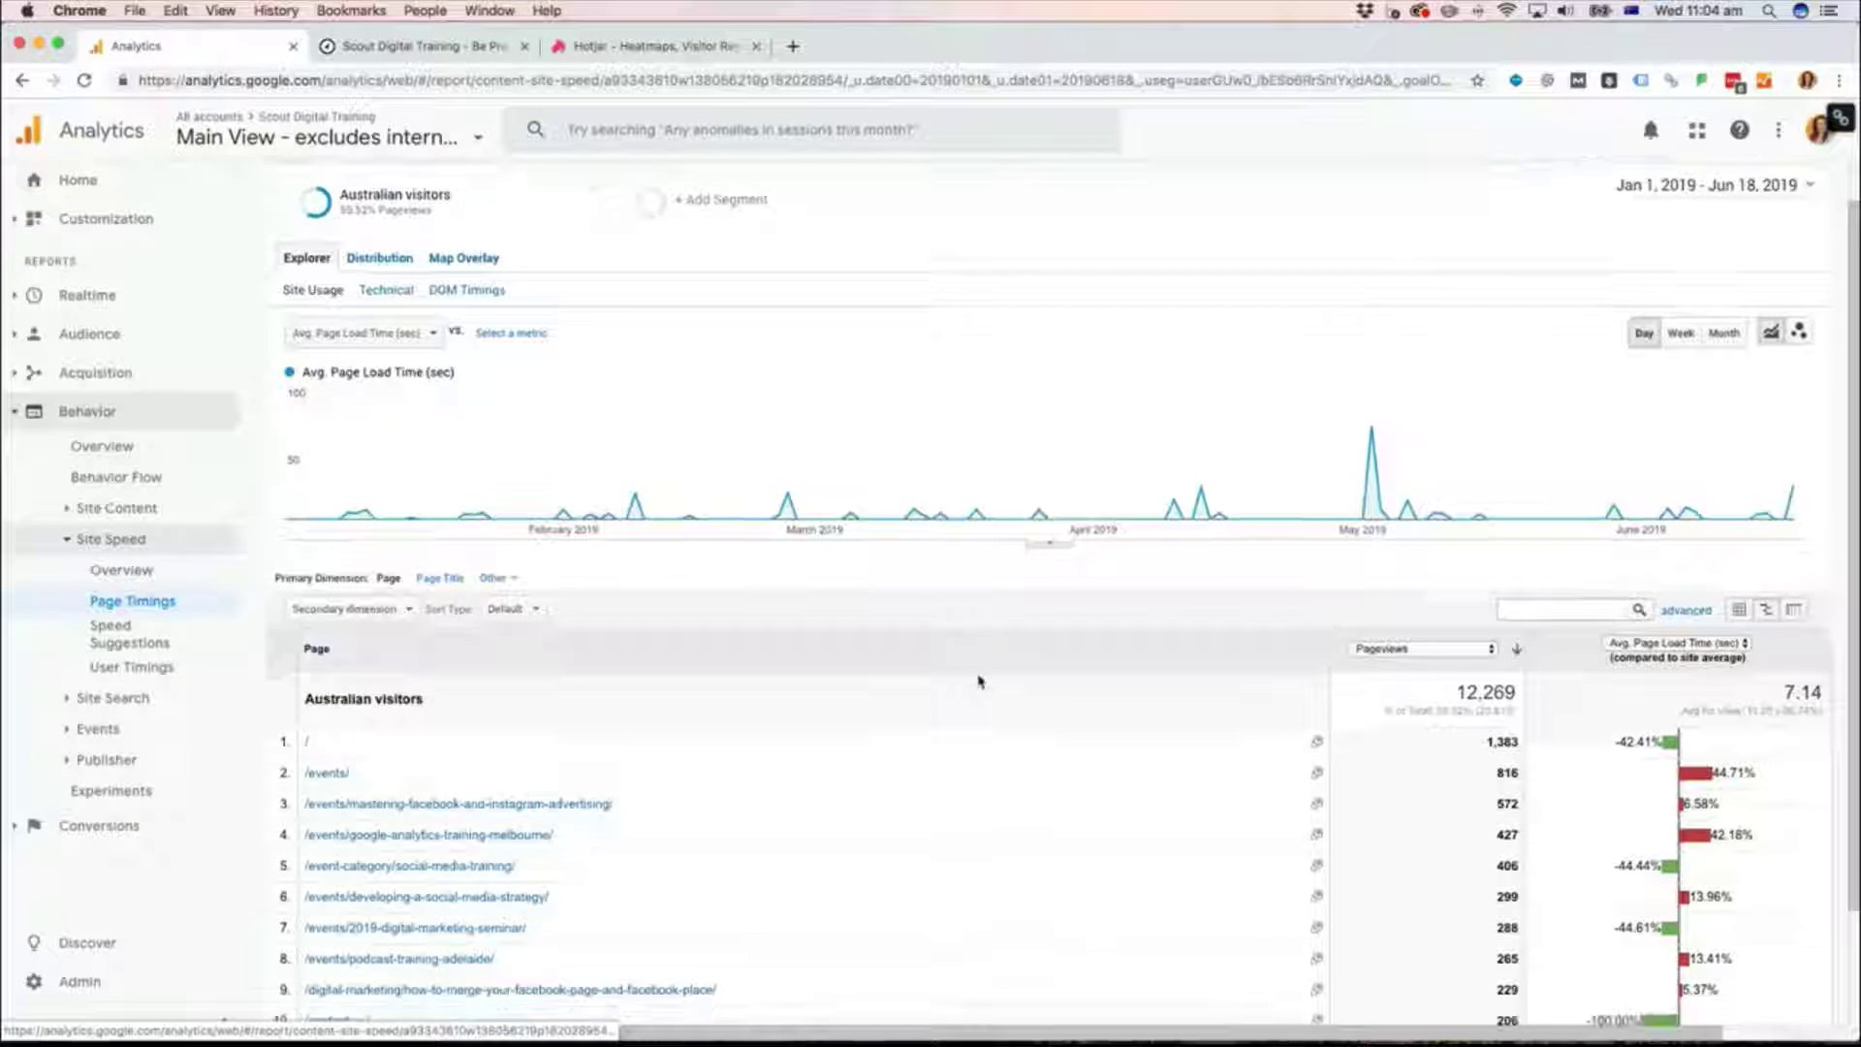
scroll(979, 682, down, 3)
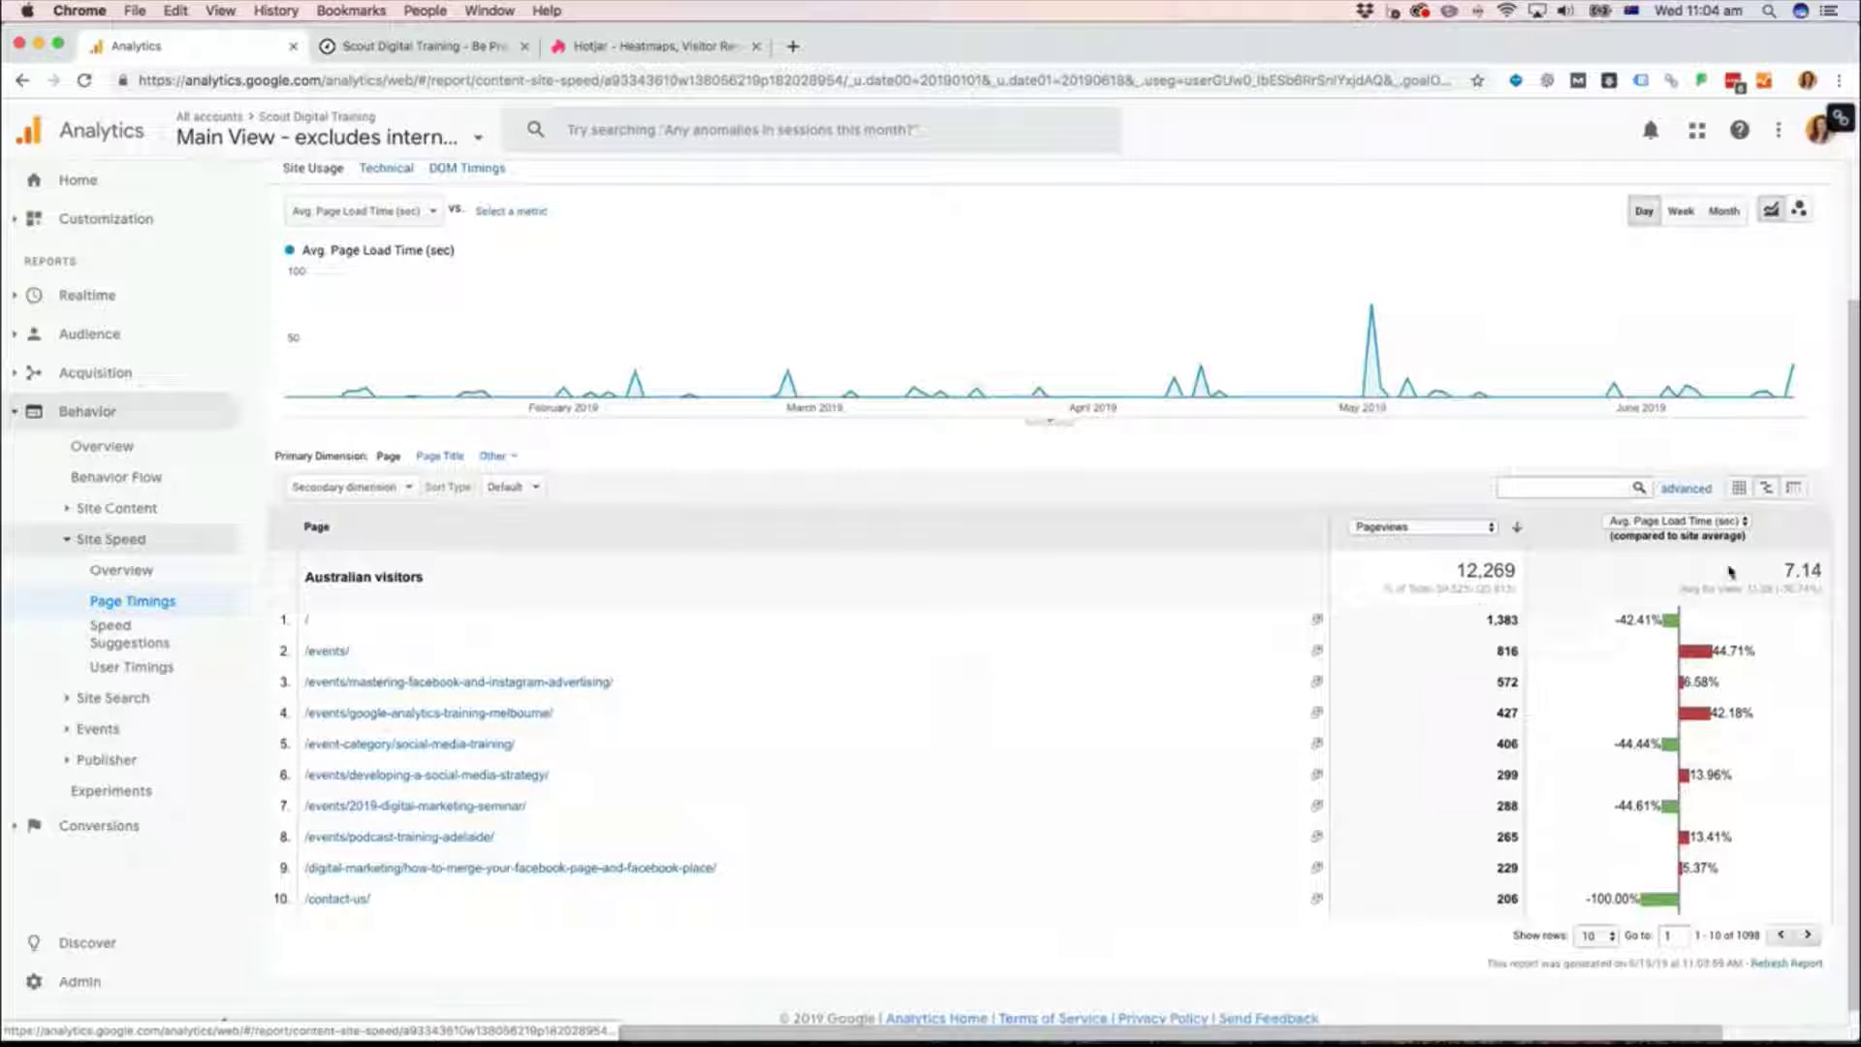
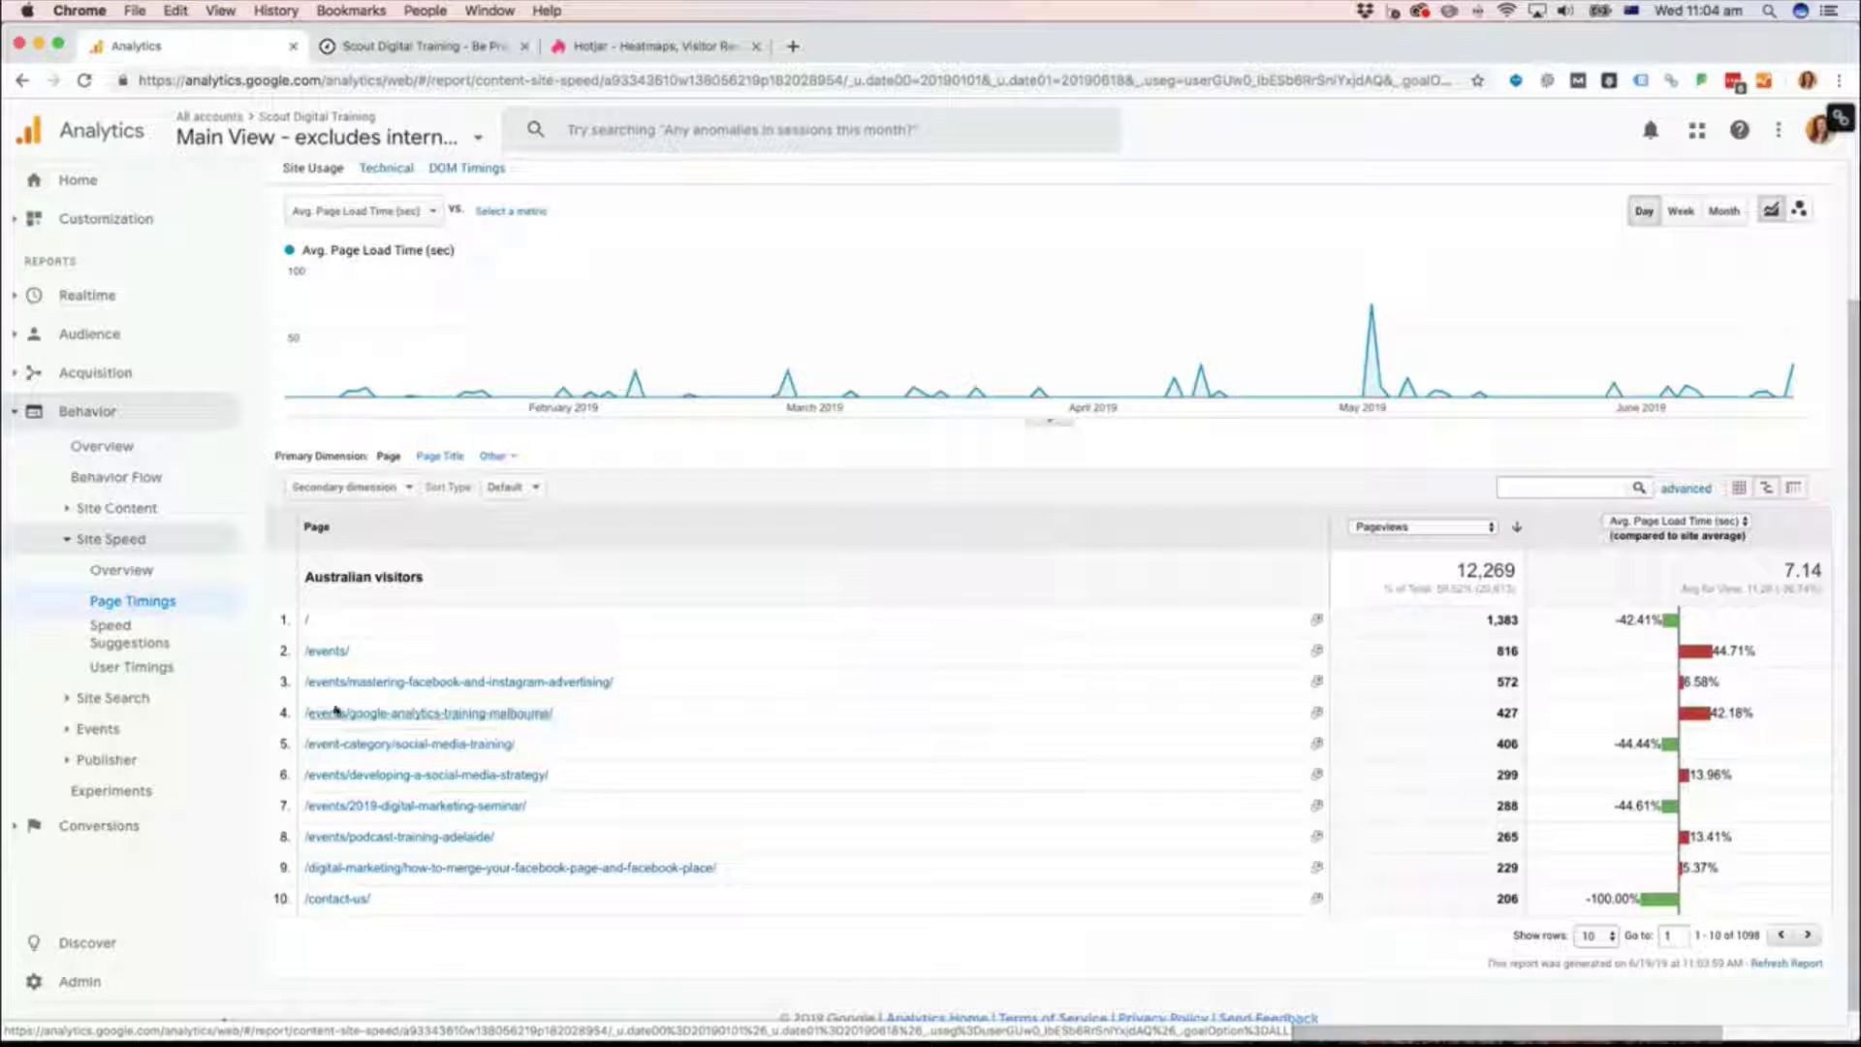
Step: Open the Speed Suggestions report and bring up the PageSpeed Insights suggestions for the /events/ page
click(107, 633)
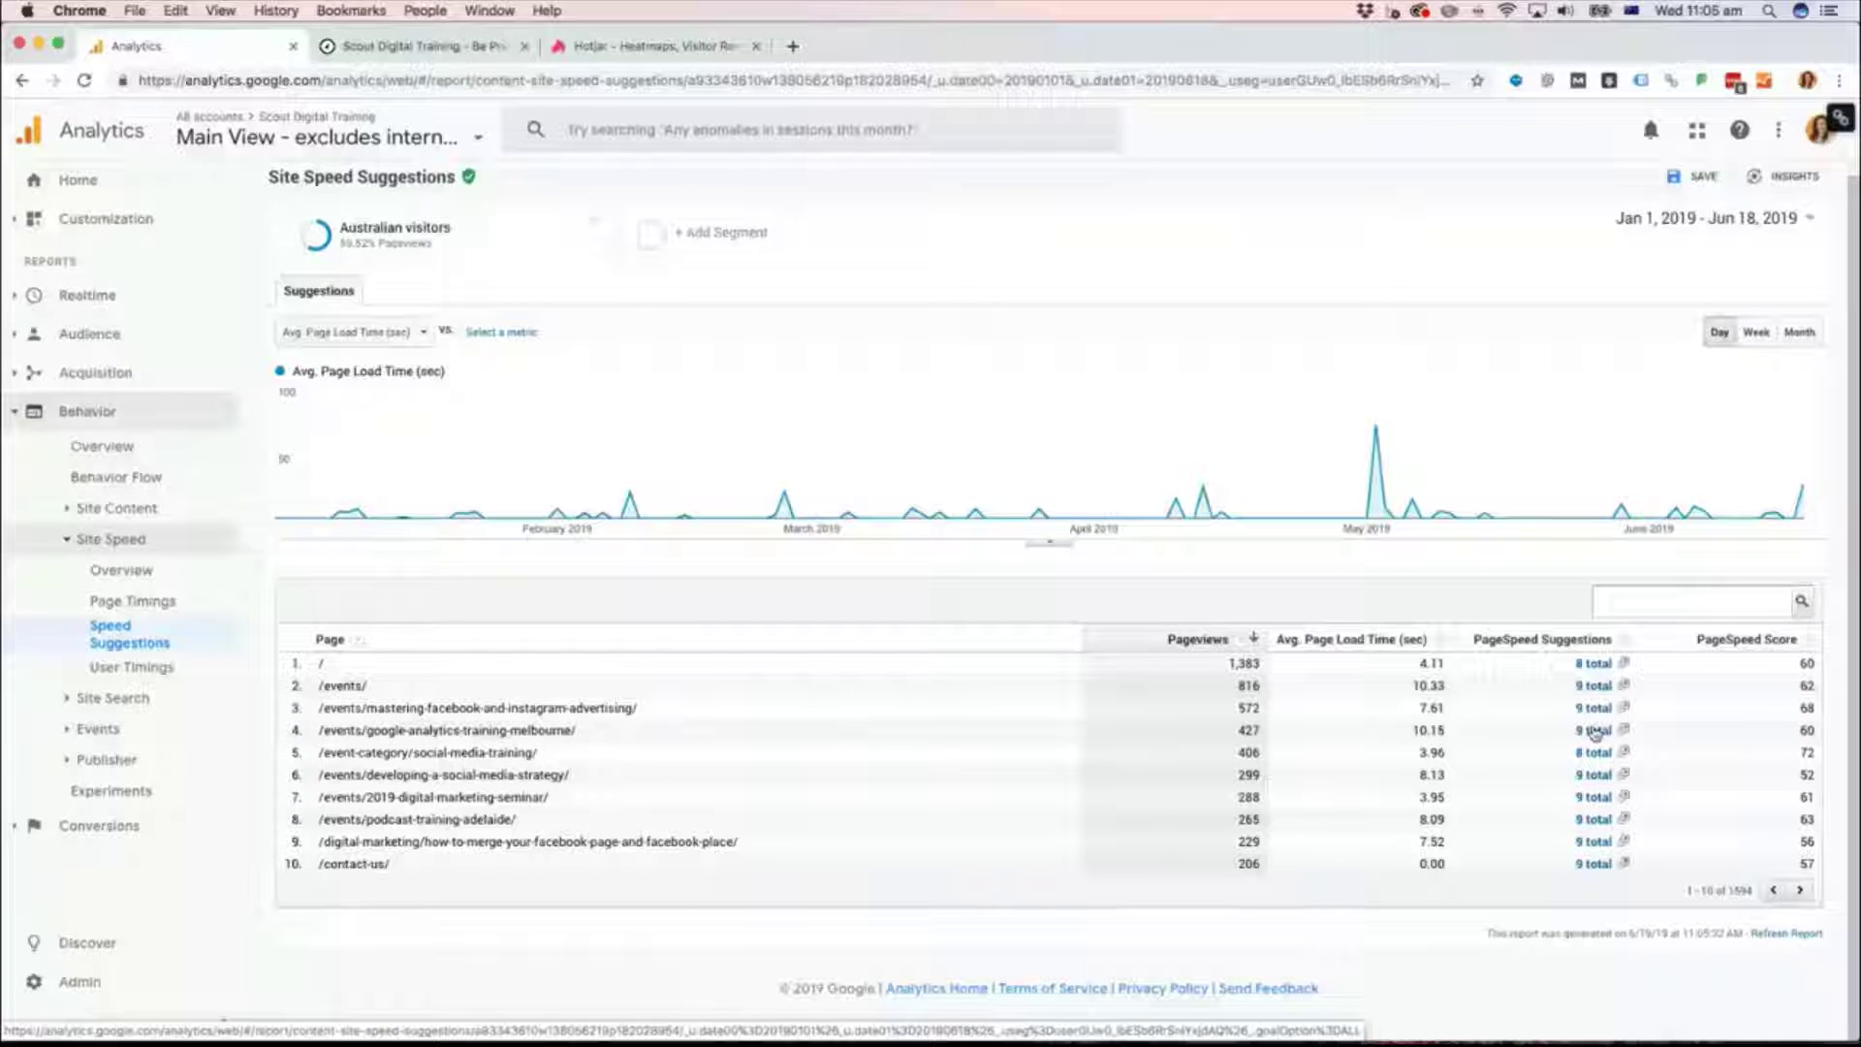
click(1598, 865)
click(1600, 687)
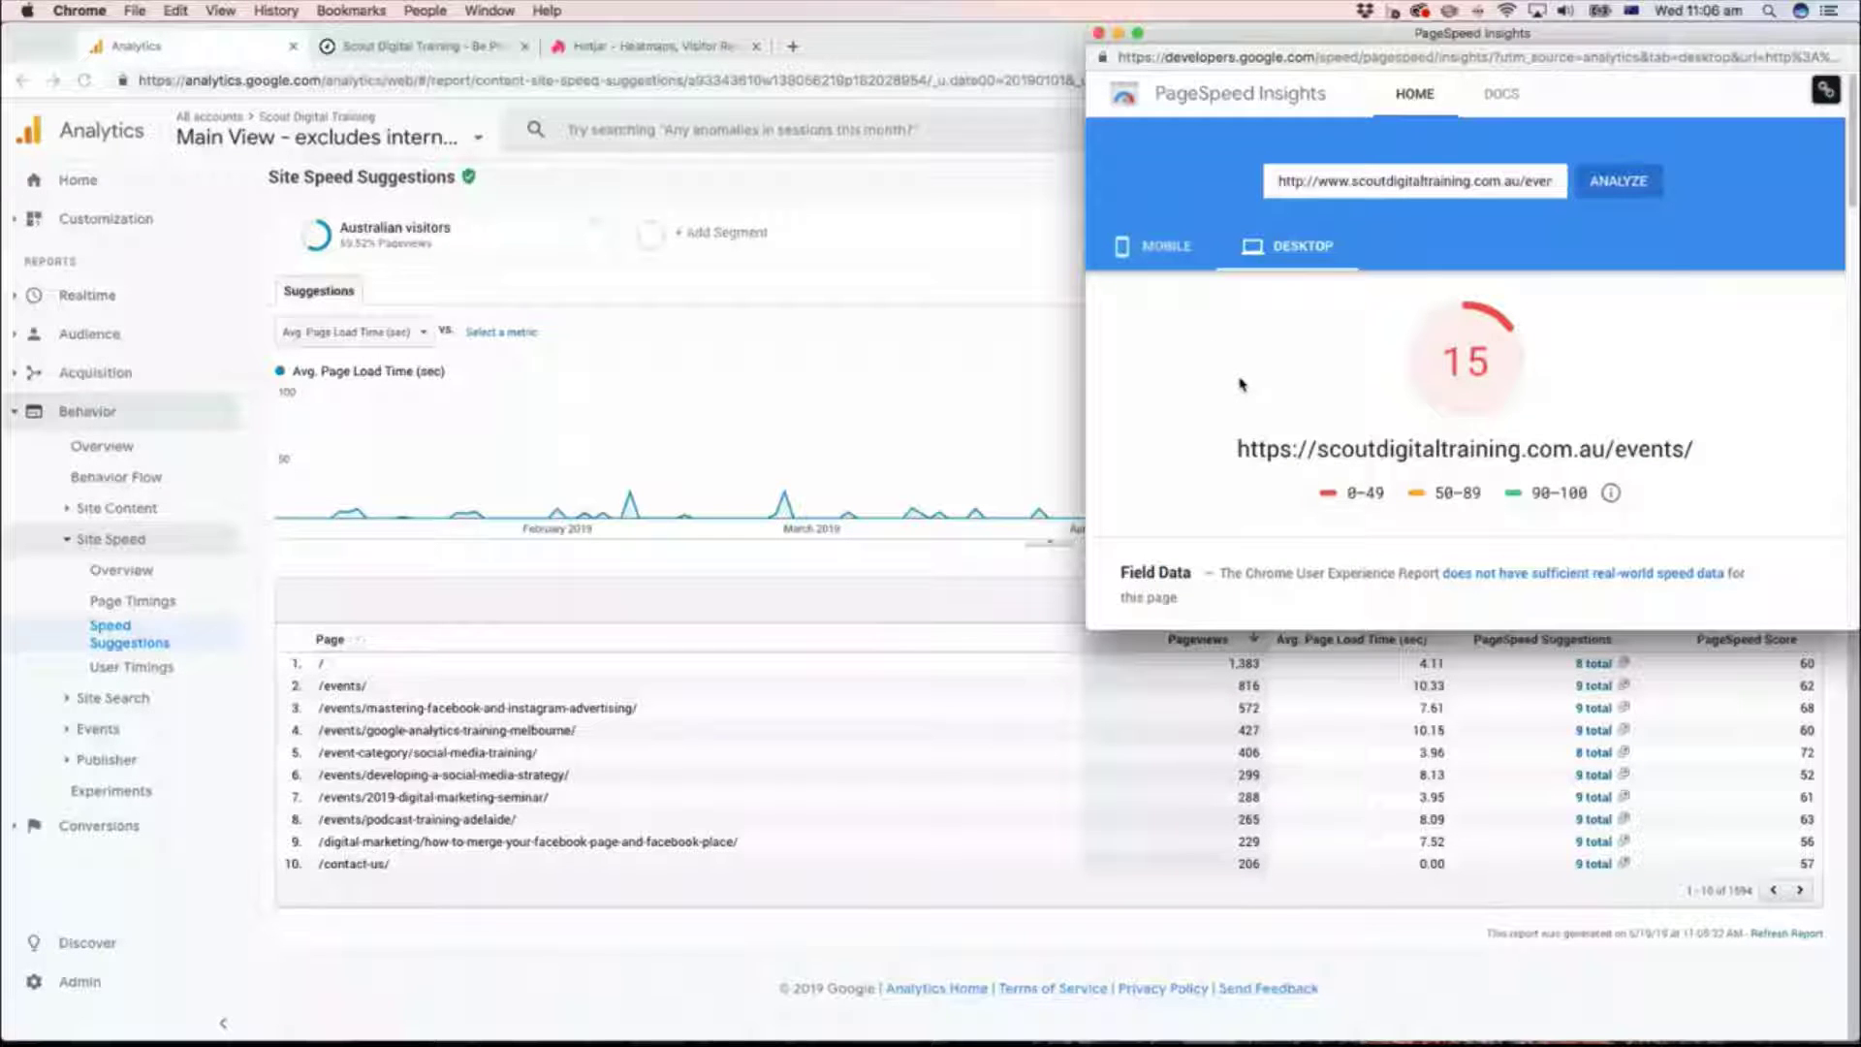
Step: Examine the desktop PageSpeed Insights results for the /events/ page, including the score, Lab Data and Opportunities
scroll(1240, 384, down, 2)
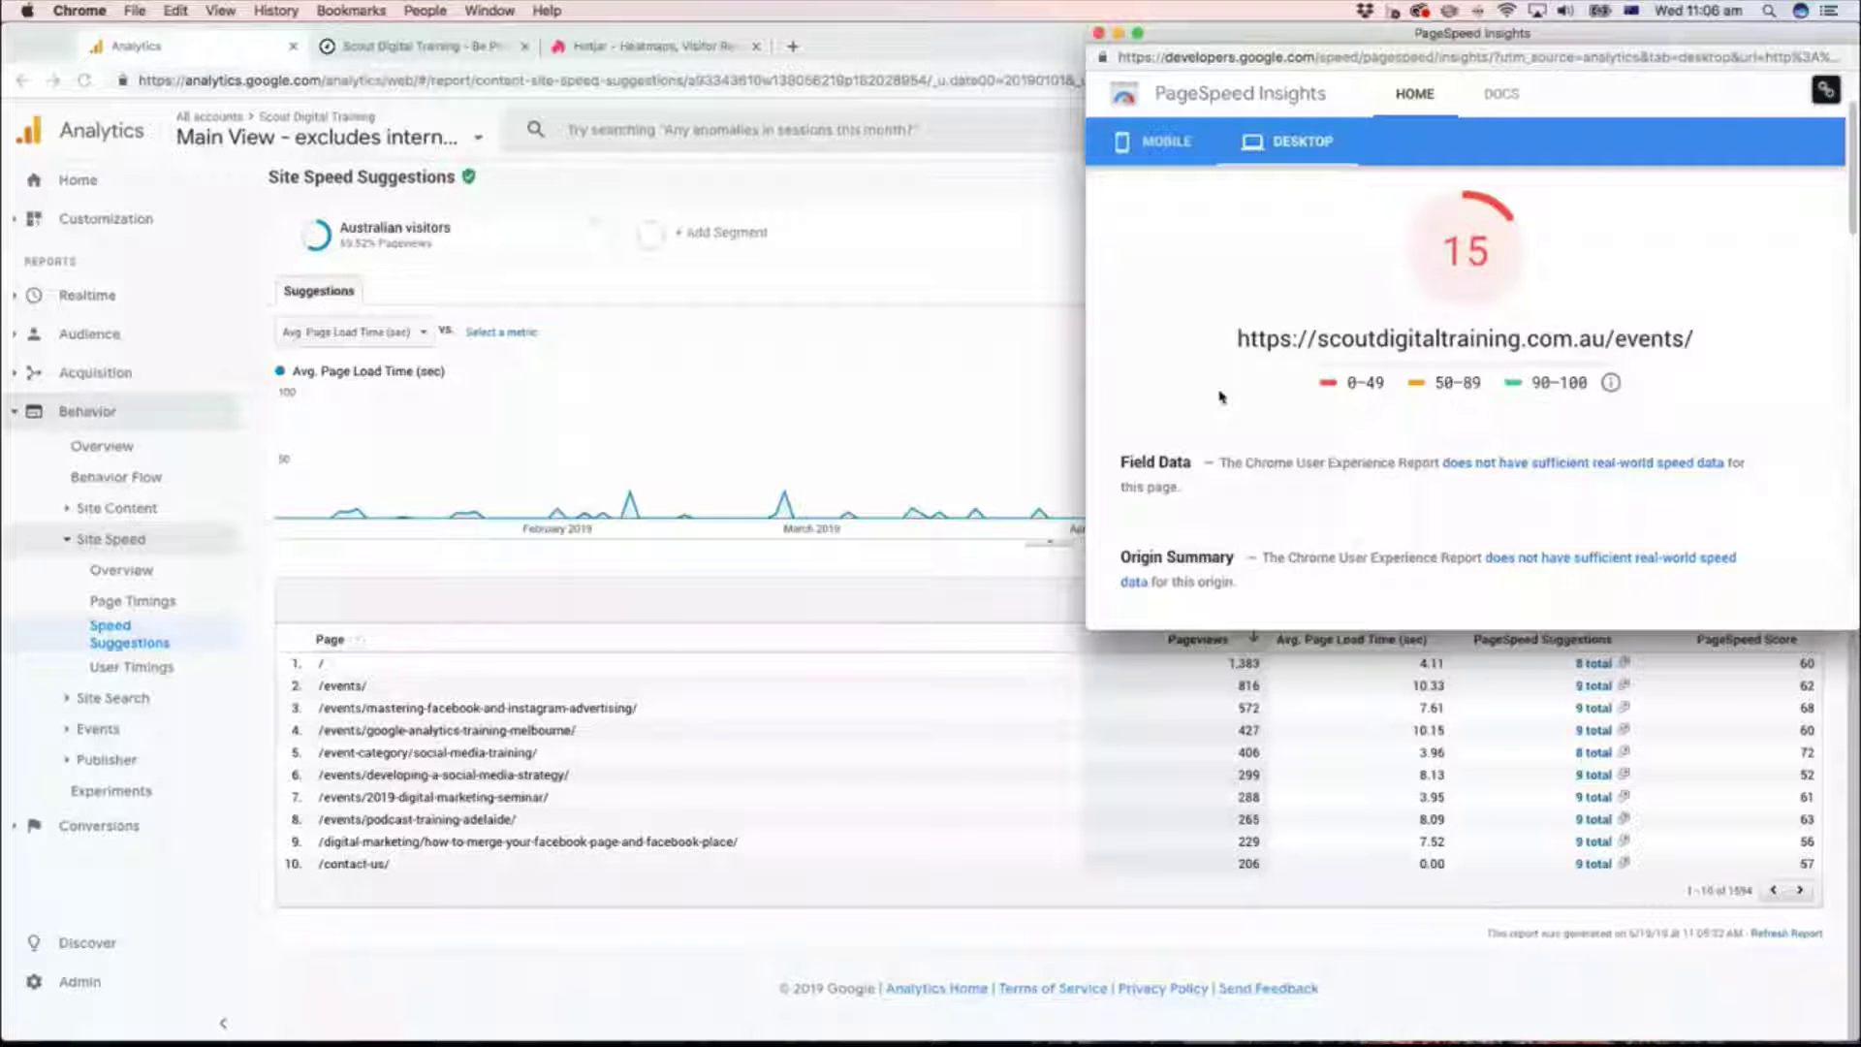
scroll(1220, 396, up, 2)
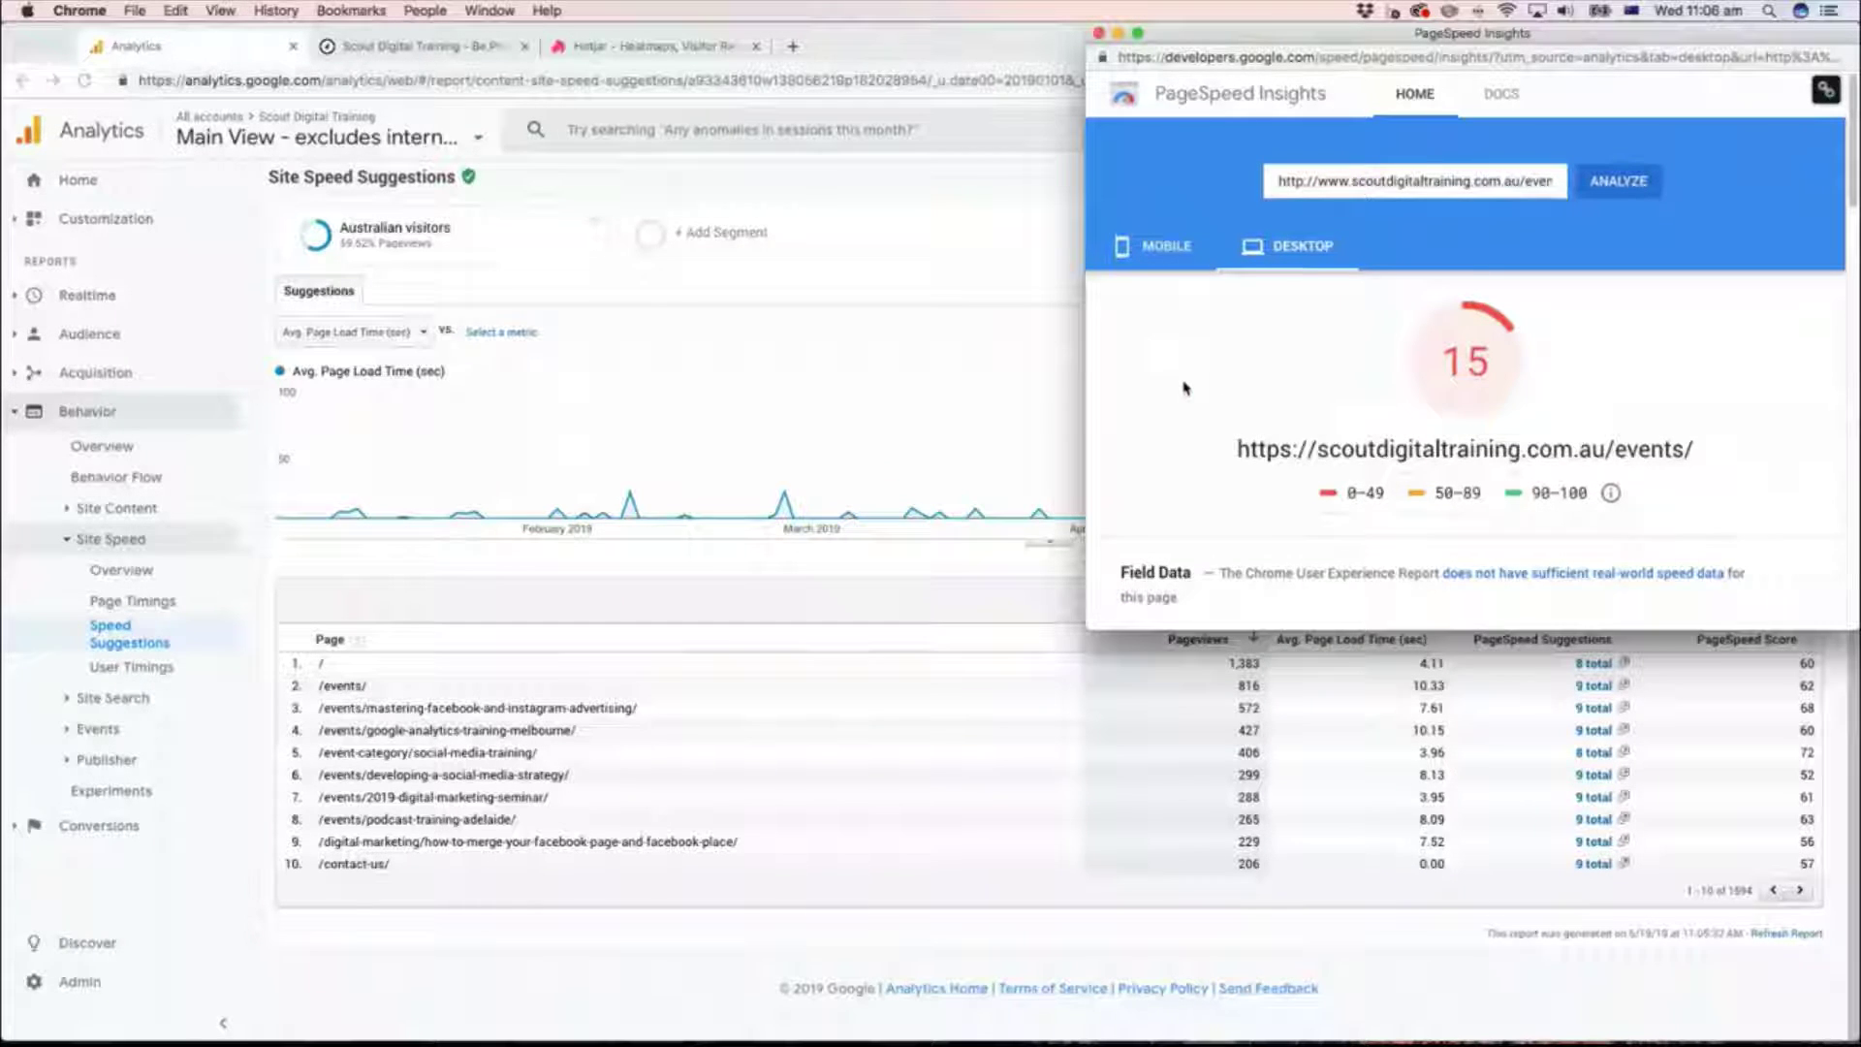
scroll(1202, 290, down, 1)
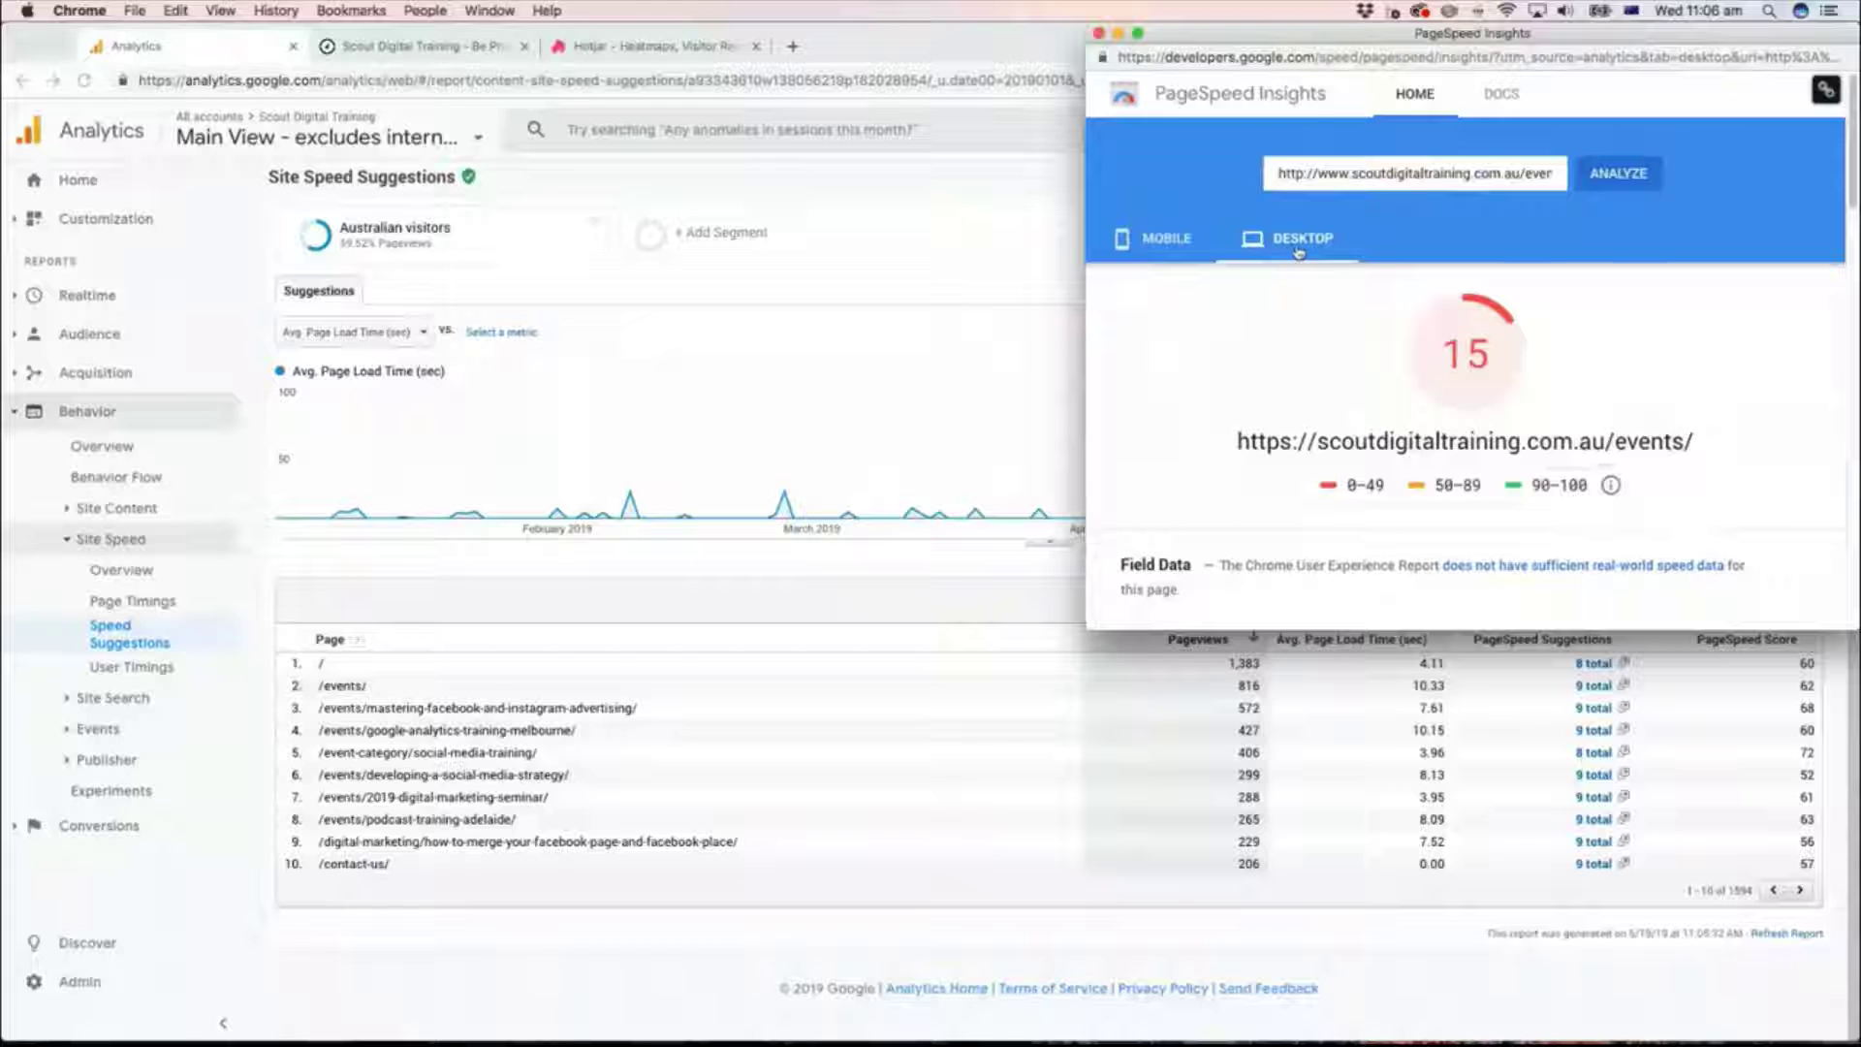
scroll(1185, 327, down, 5)
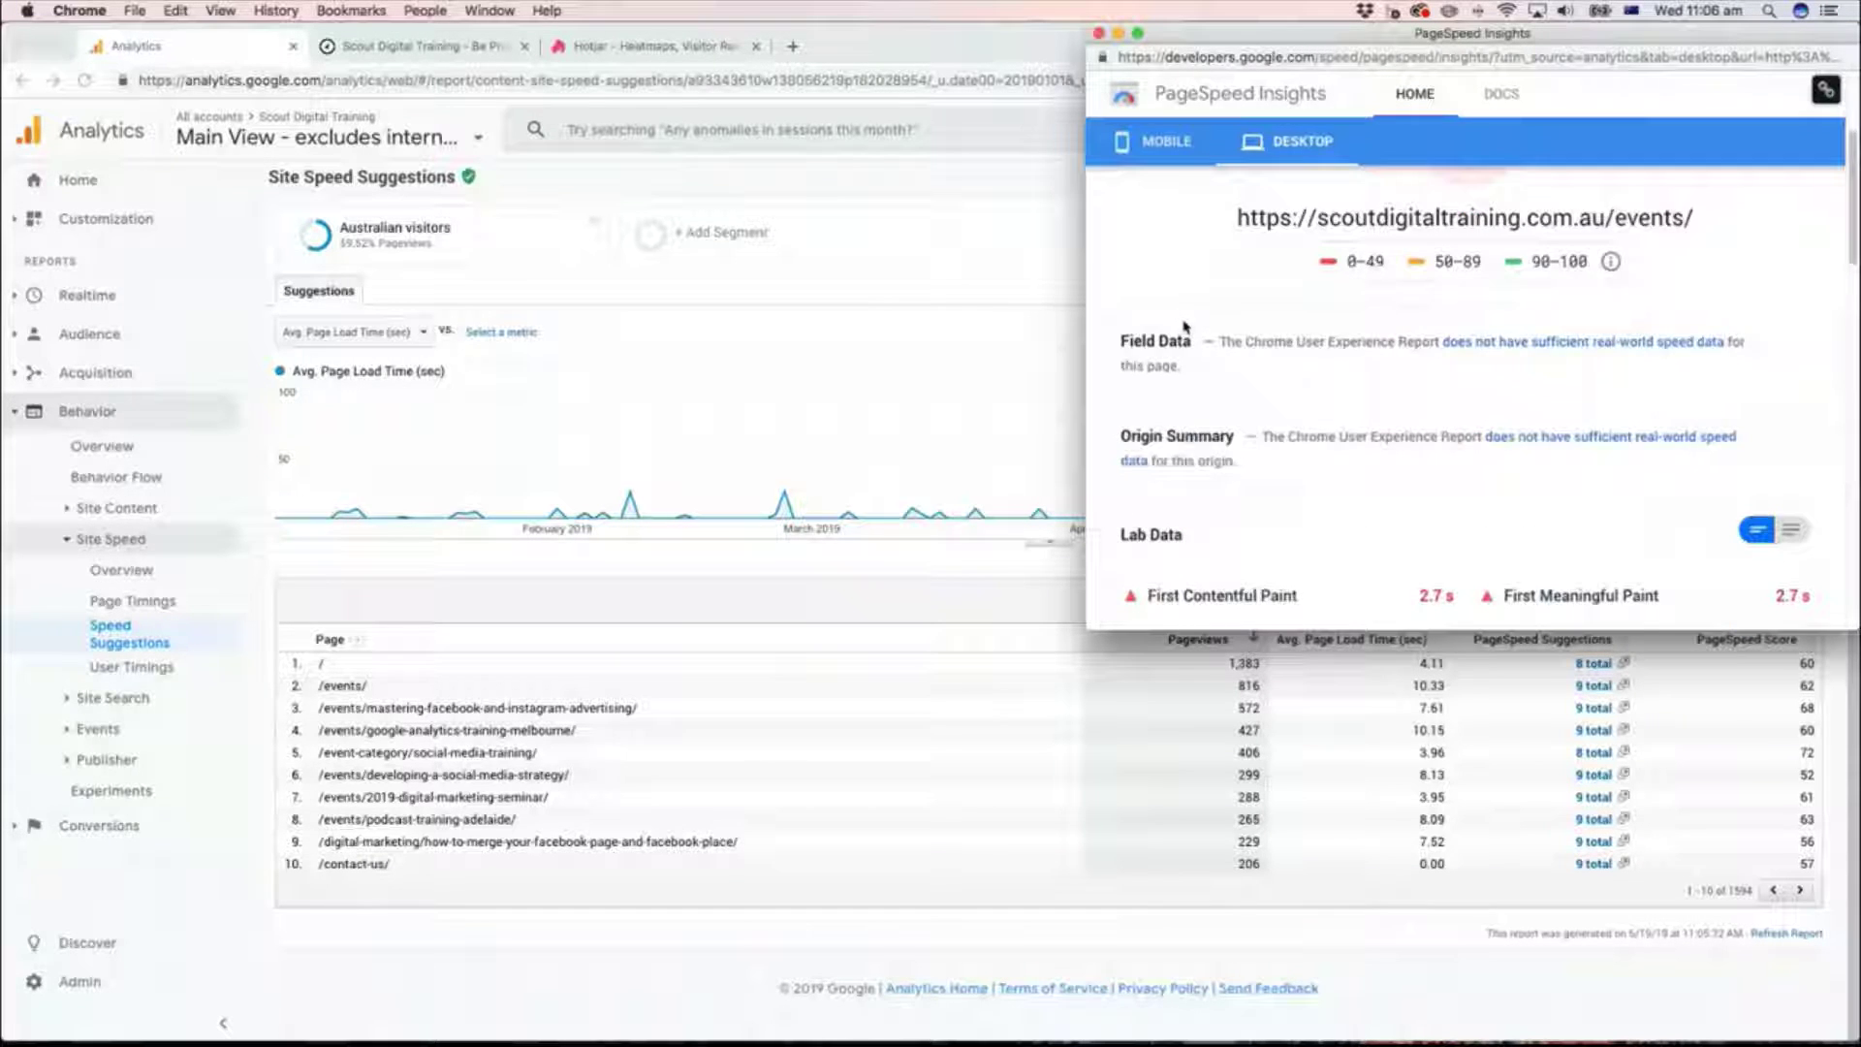
scroll(1185, 327, down, 5)
scroll(1187, 326, down, 1)
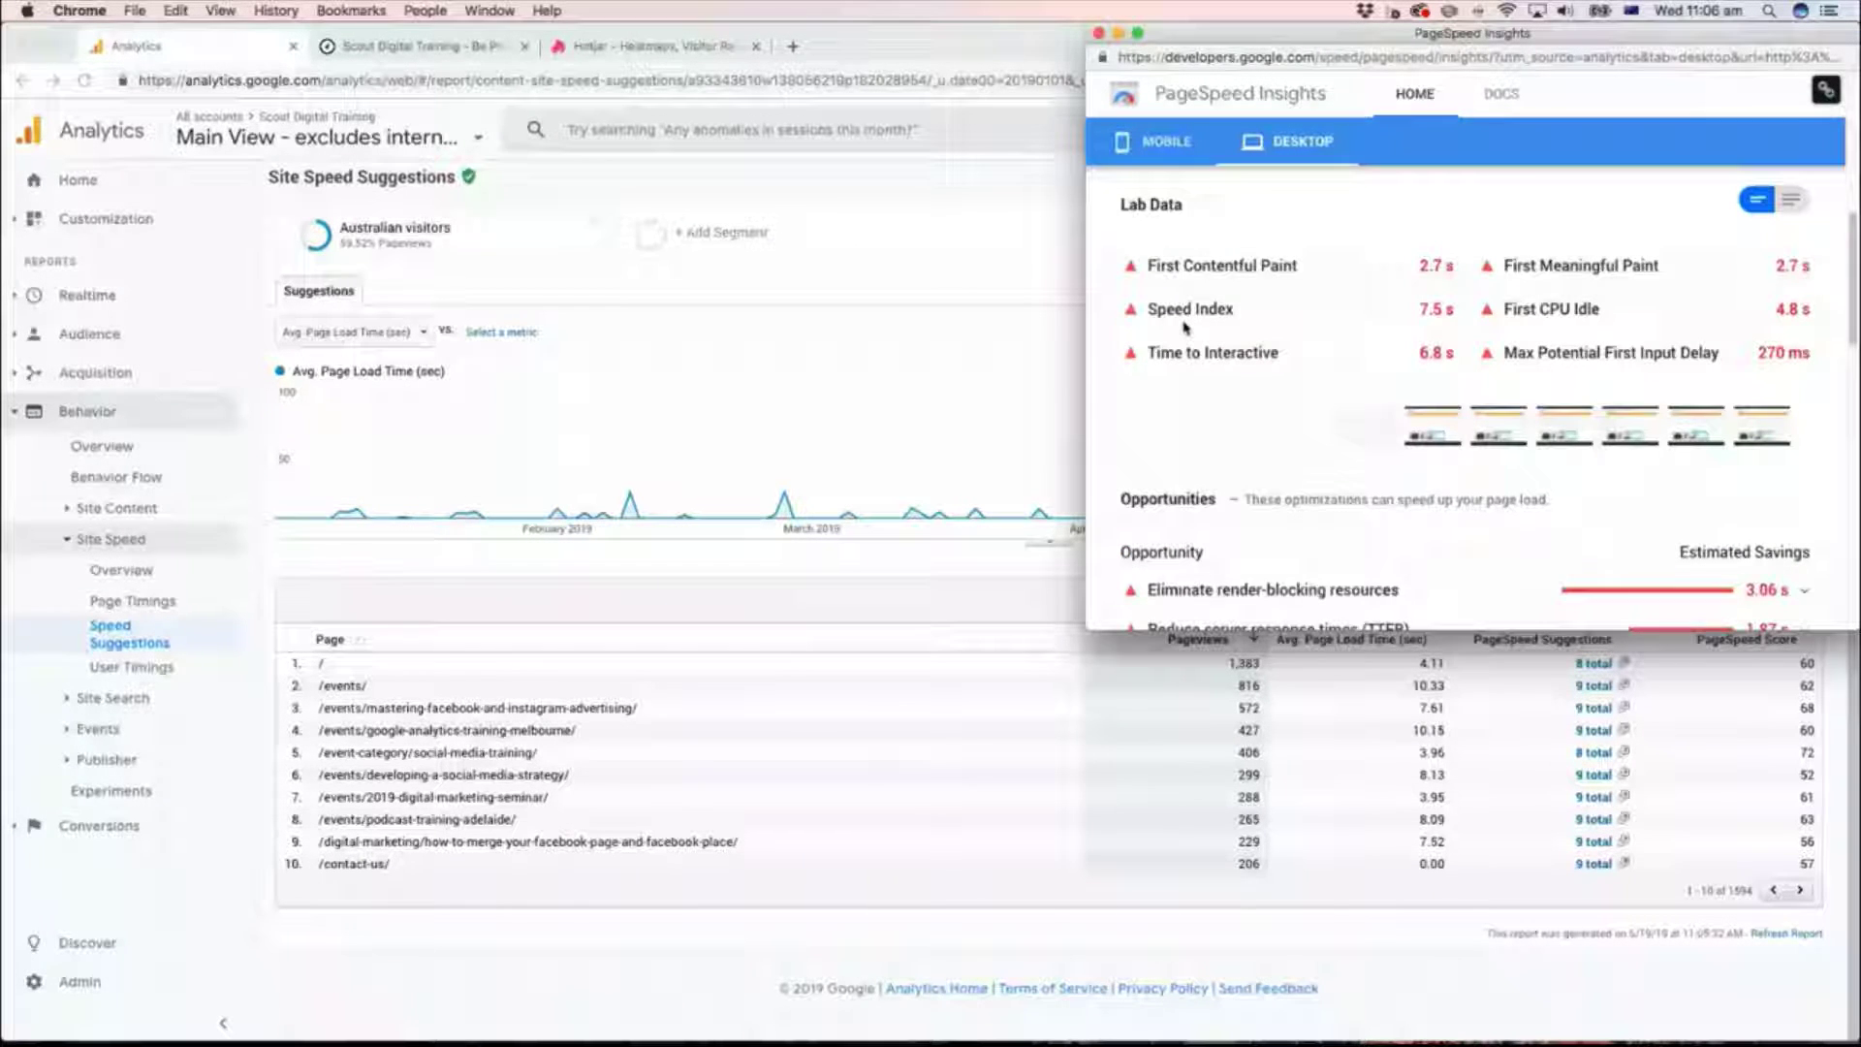
scroll(1185, 327, down, 3)
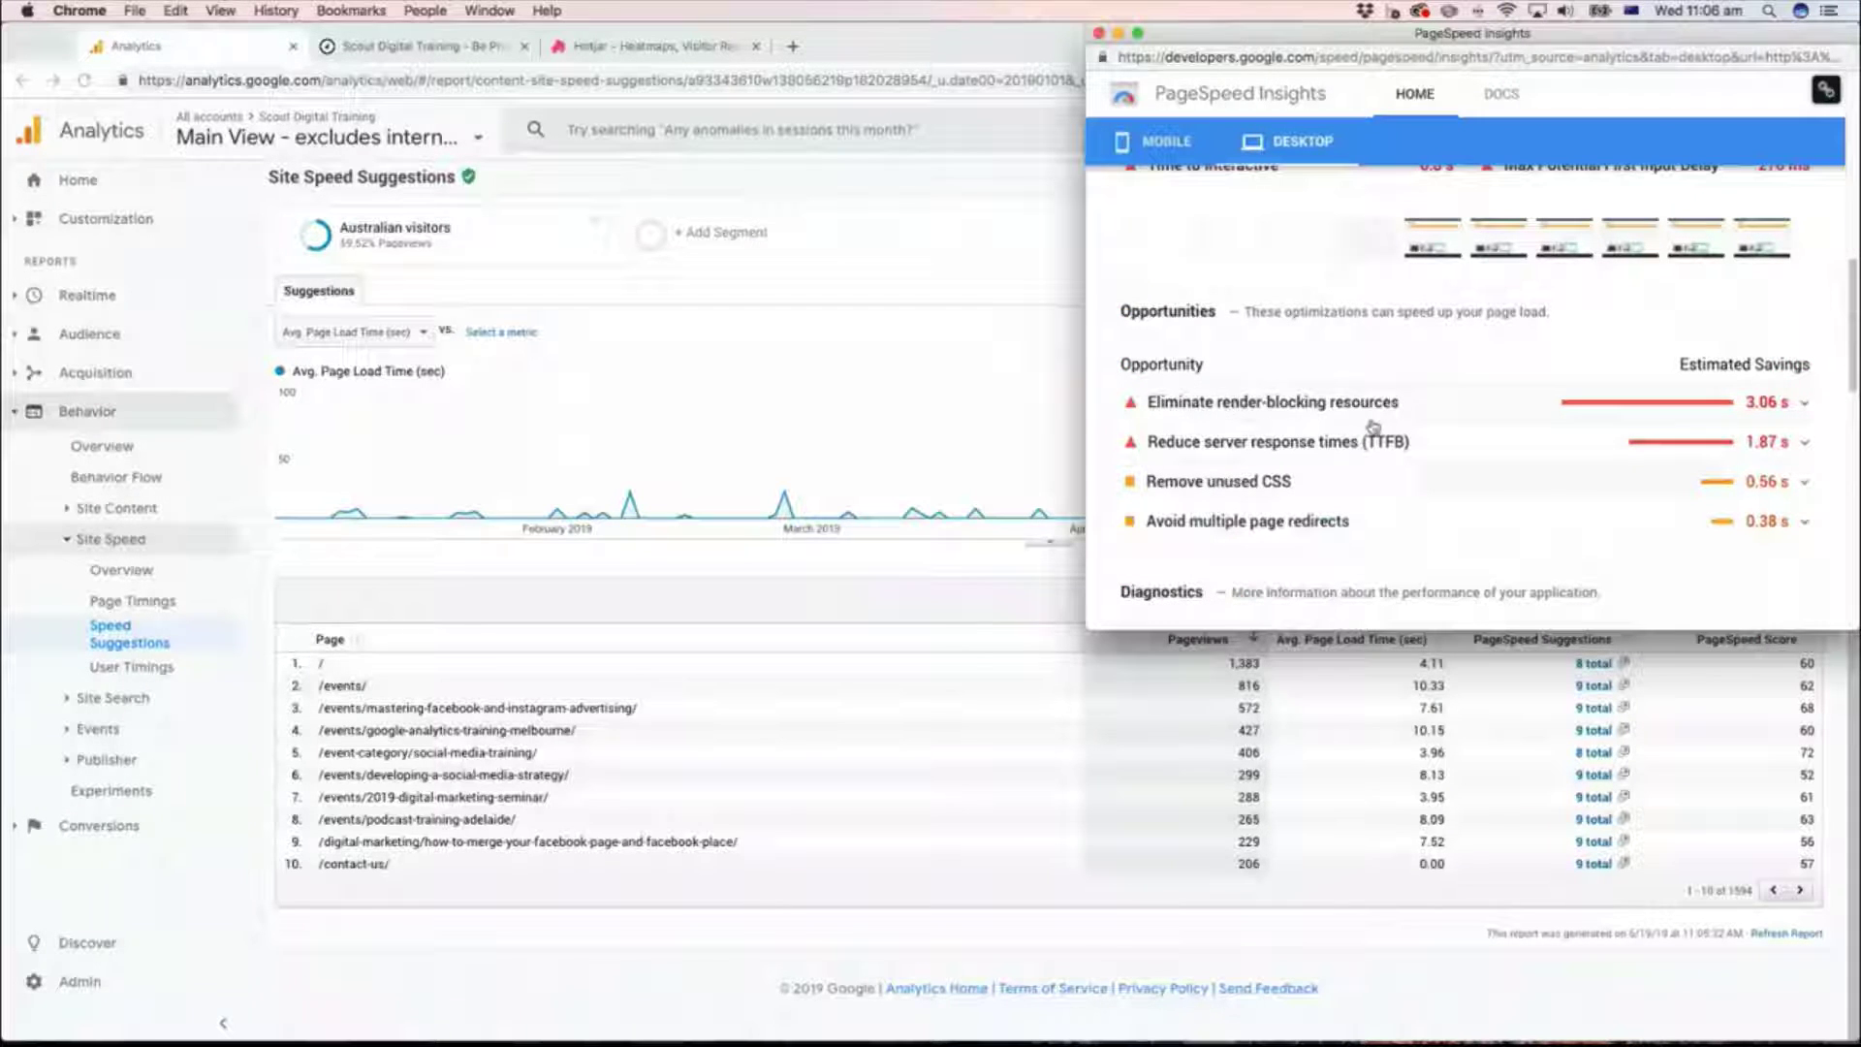
Step: Expand the Eliminate render-blocking resources suggestion for /events/, review its resource list and the Diagnostics, and close the PageSpeed Insights window
click(1803, 404)
scroll(1566, 397, down, 2)
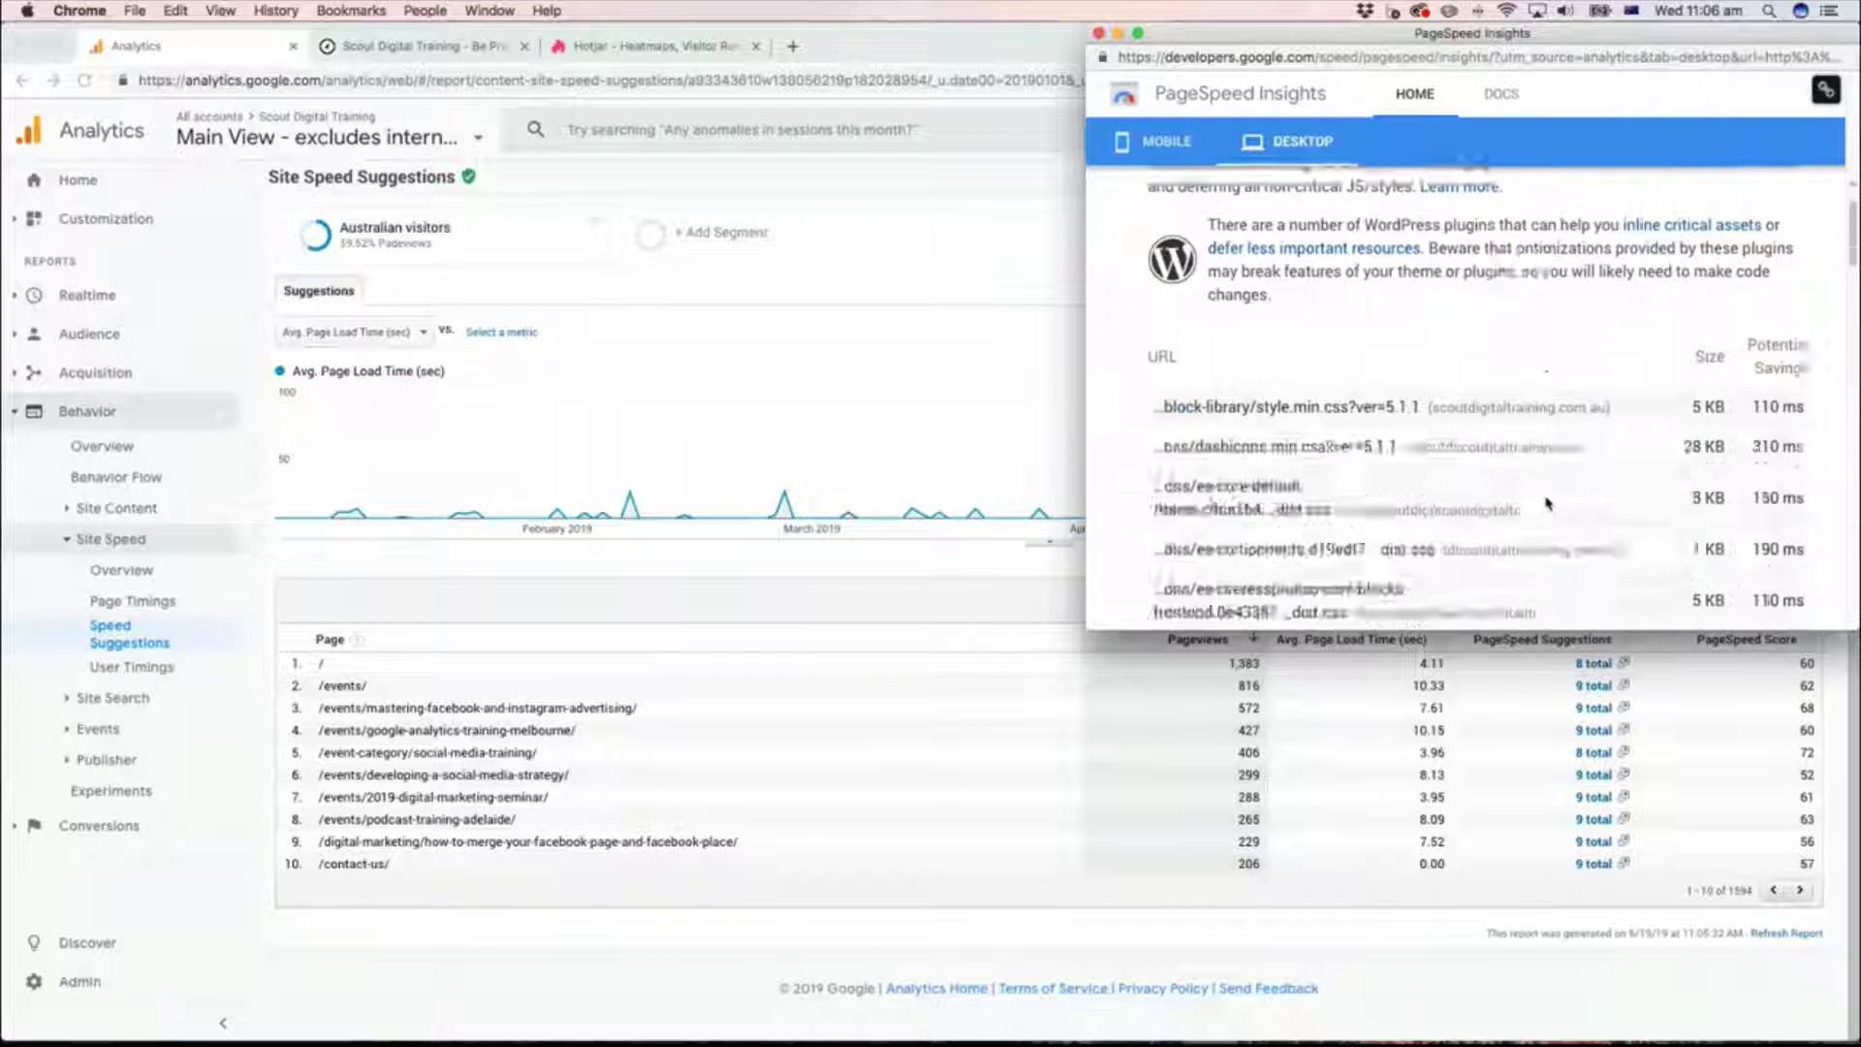
scroll(1546, 494, down, 5)
scroll(1544, 484, down, 5)
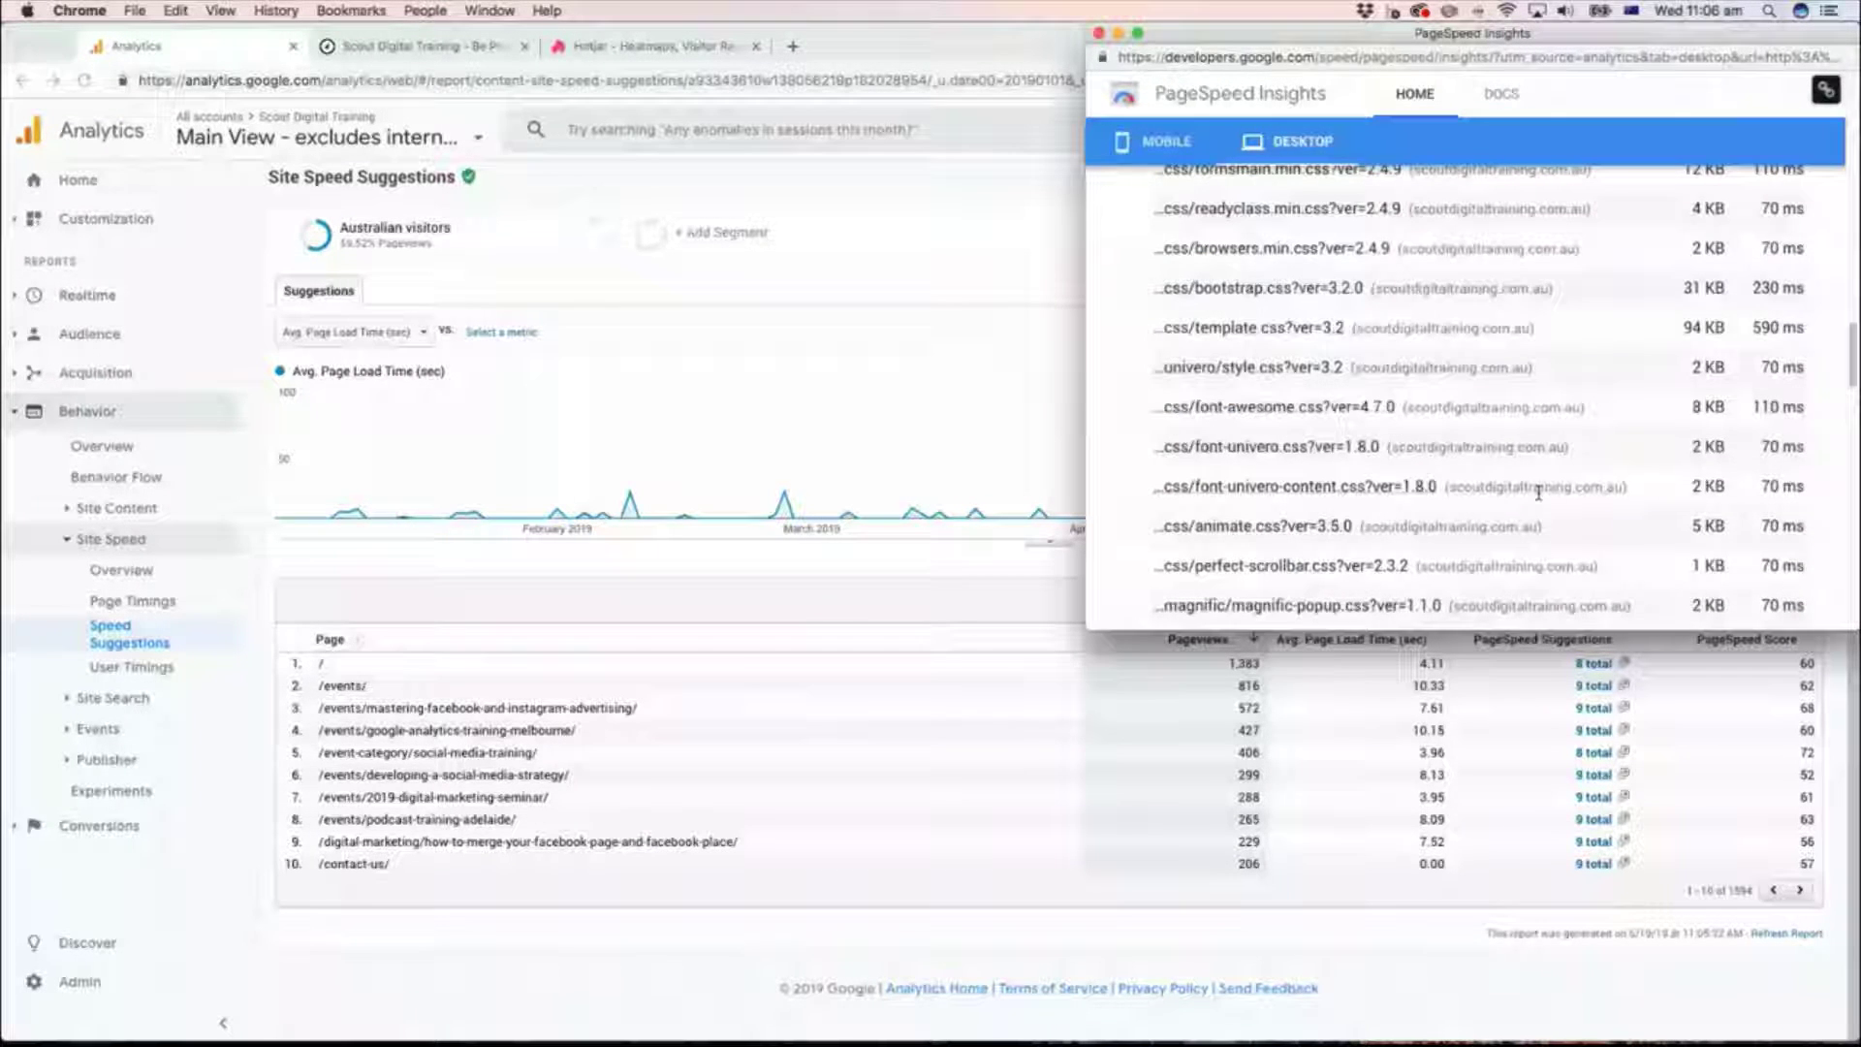
scroll(1539, 492, down, 10)
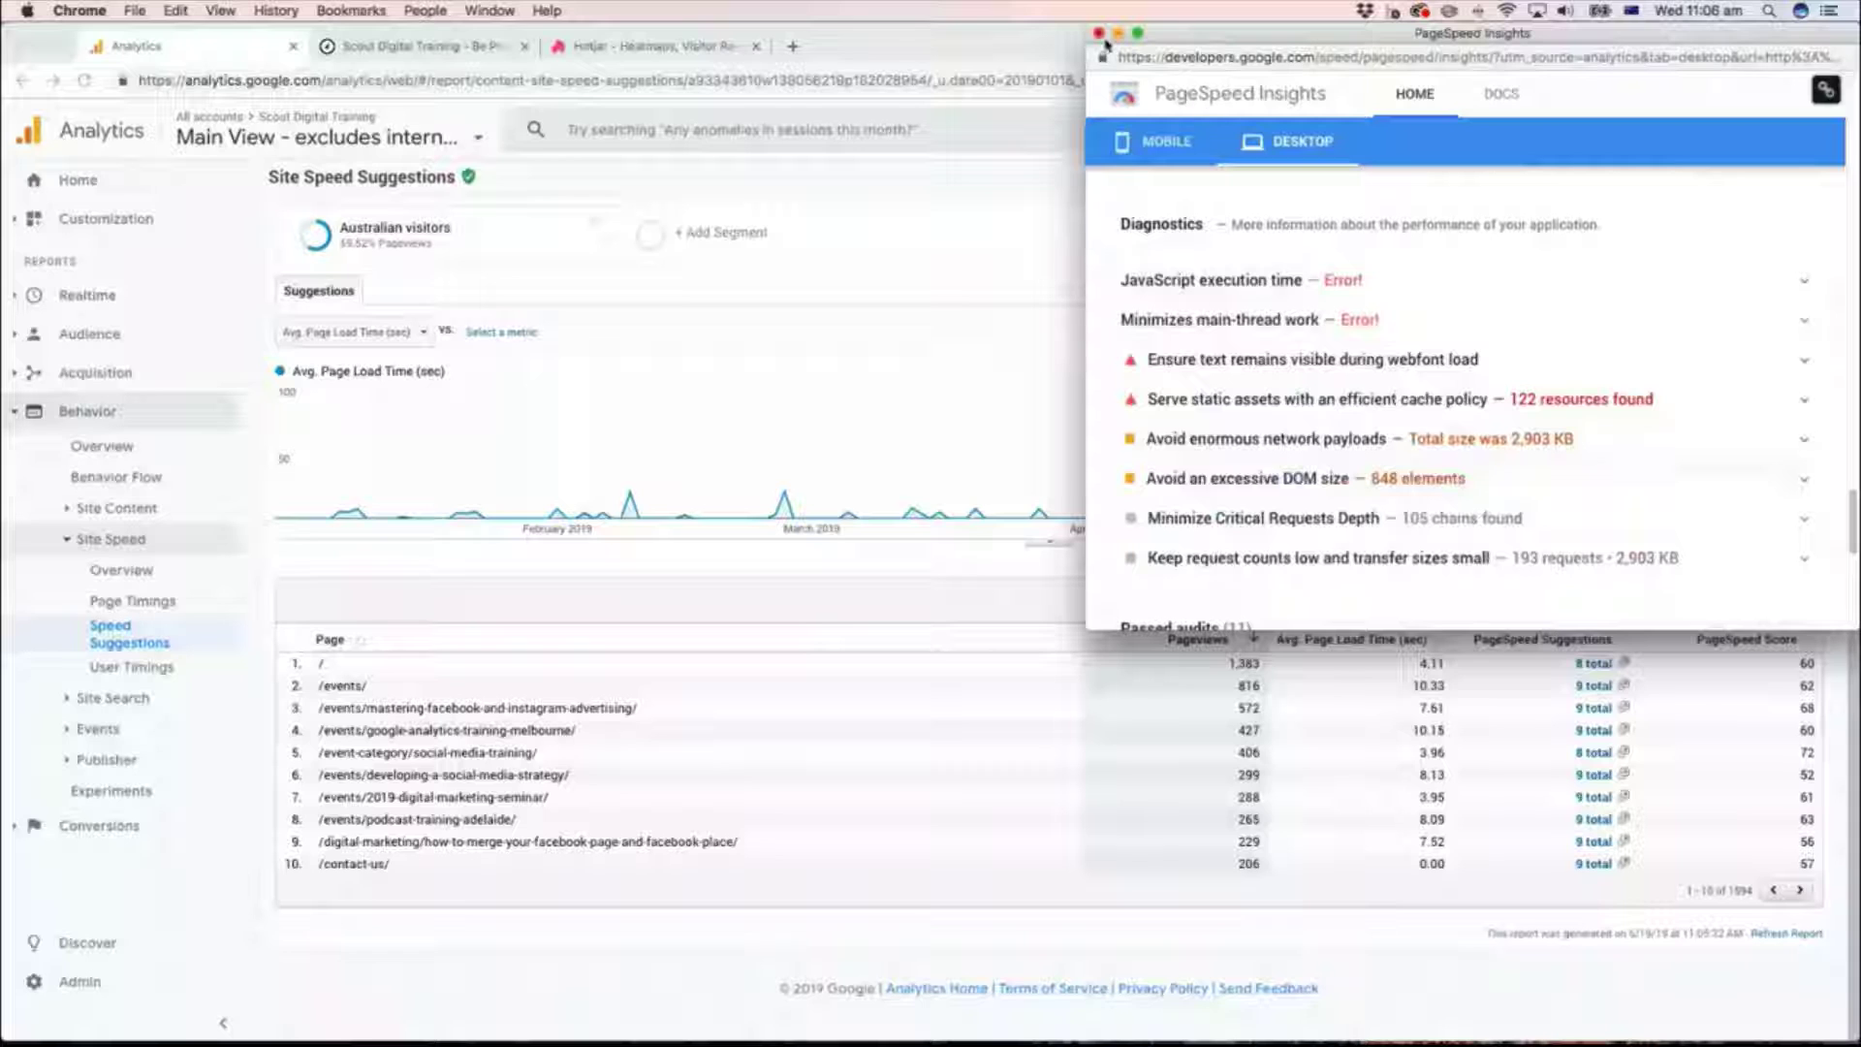
click(1055, 43)
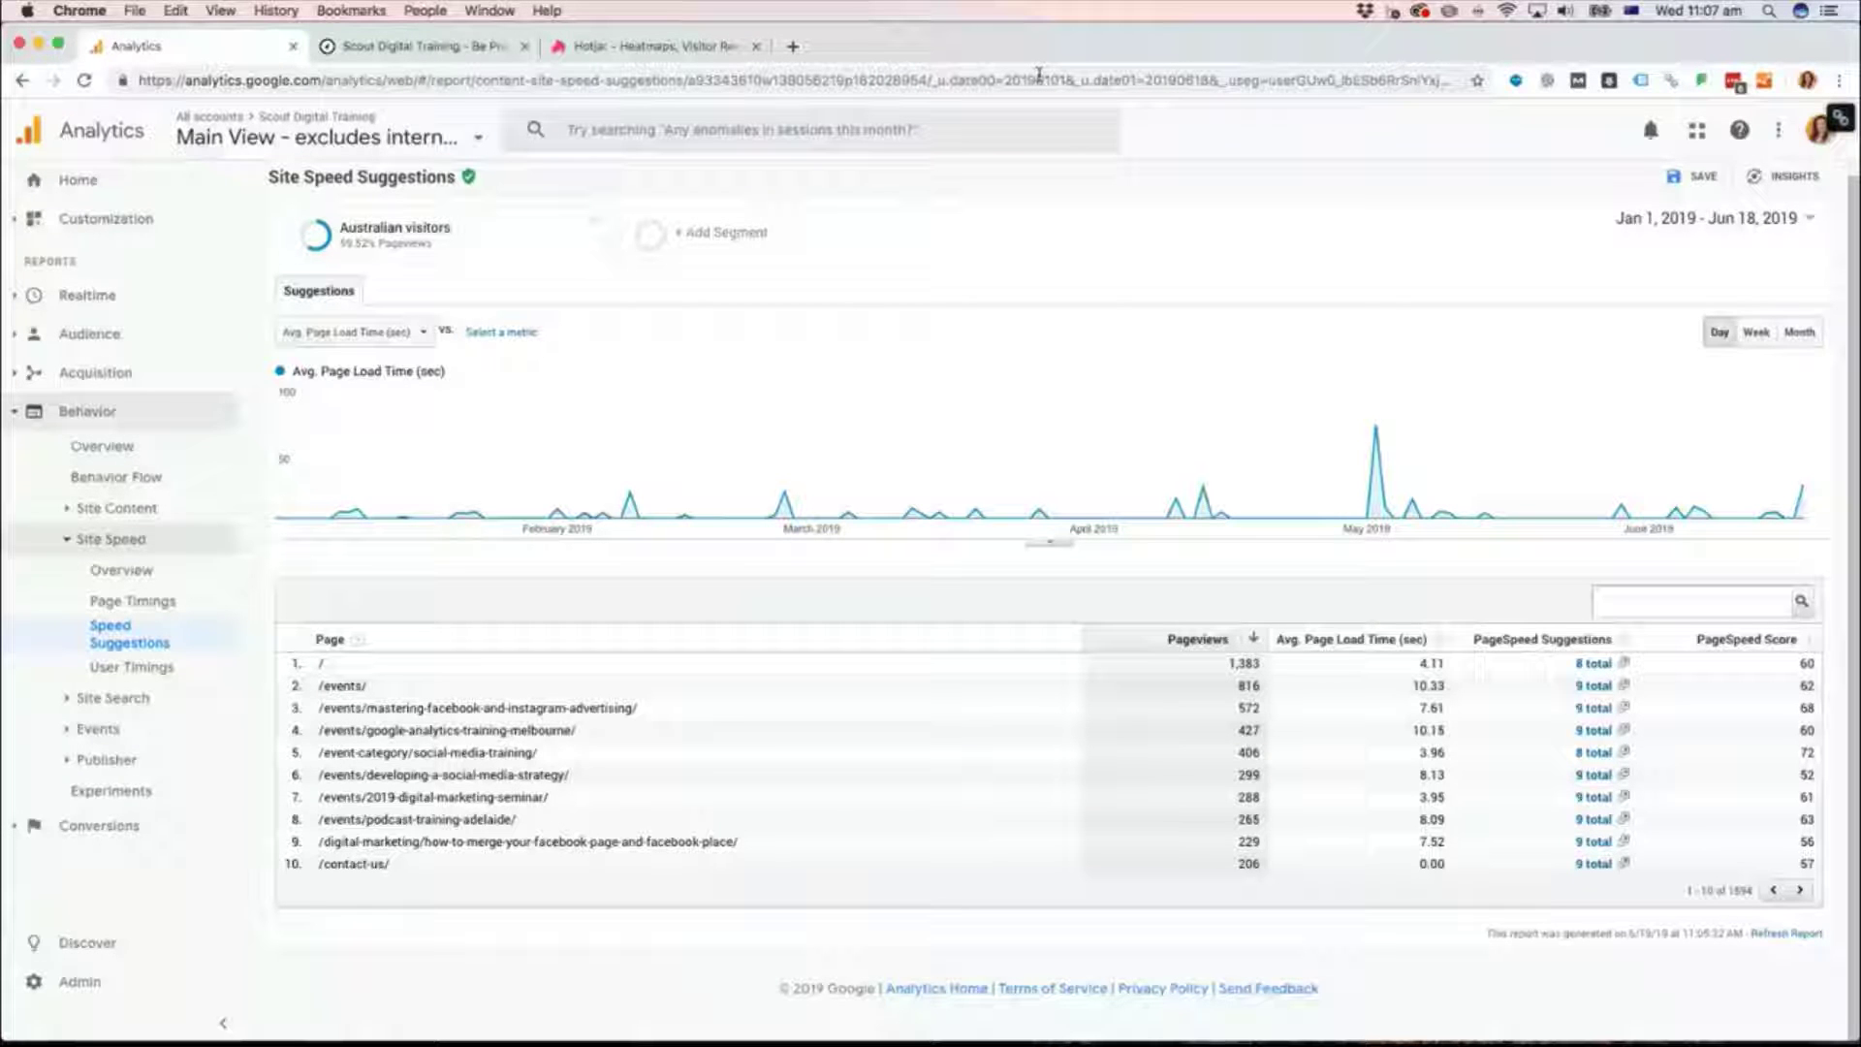
Step: Switch to the Scout Digital Training home page, look it over and expand its Google Analytics page overlay
click(469, 43)
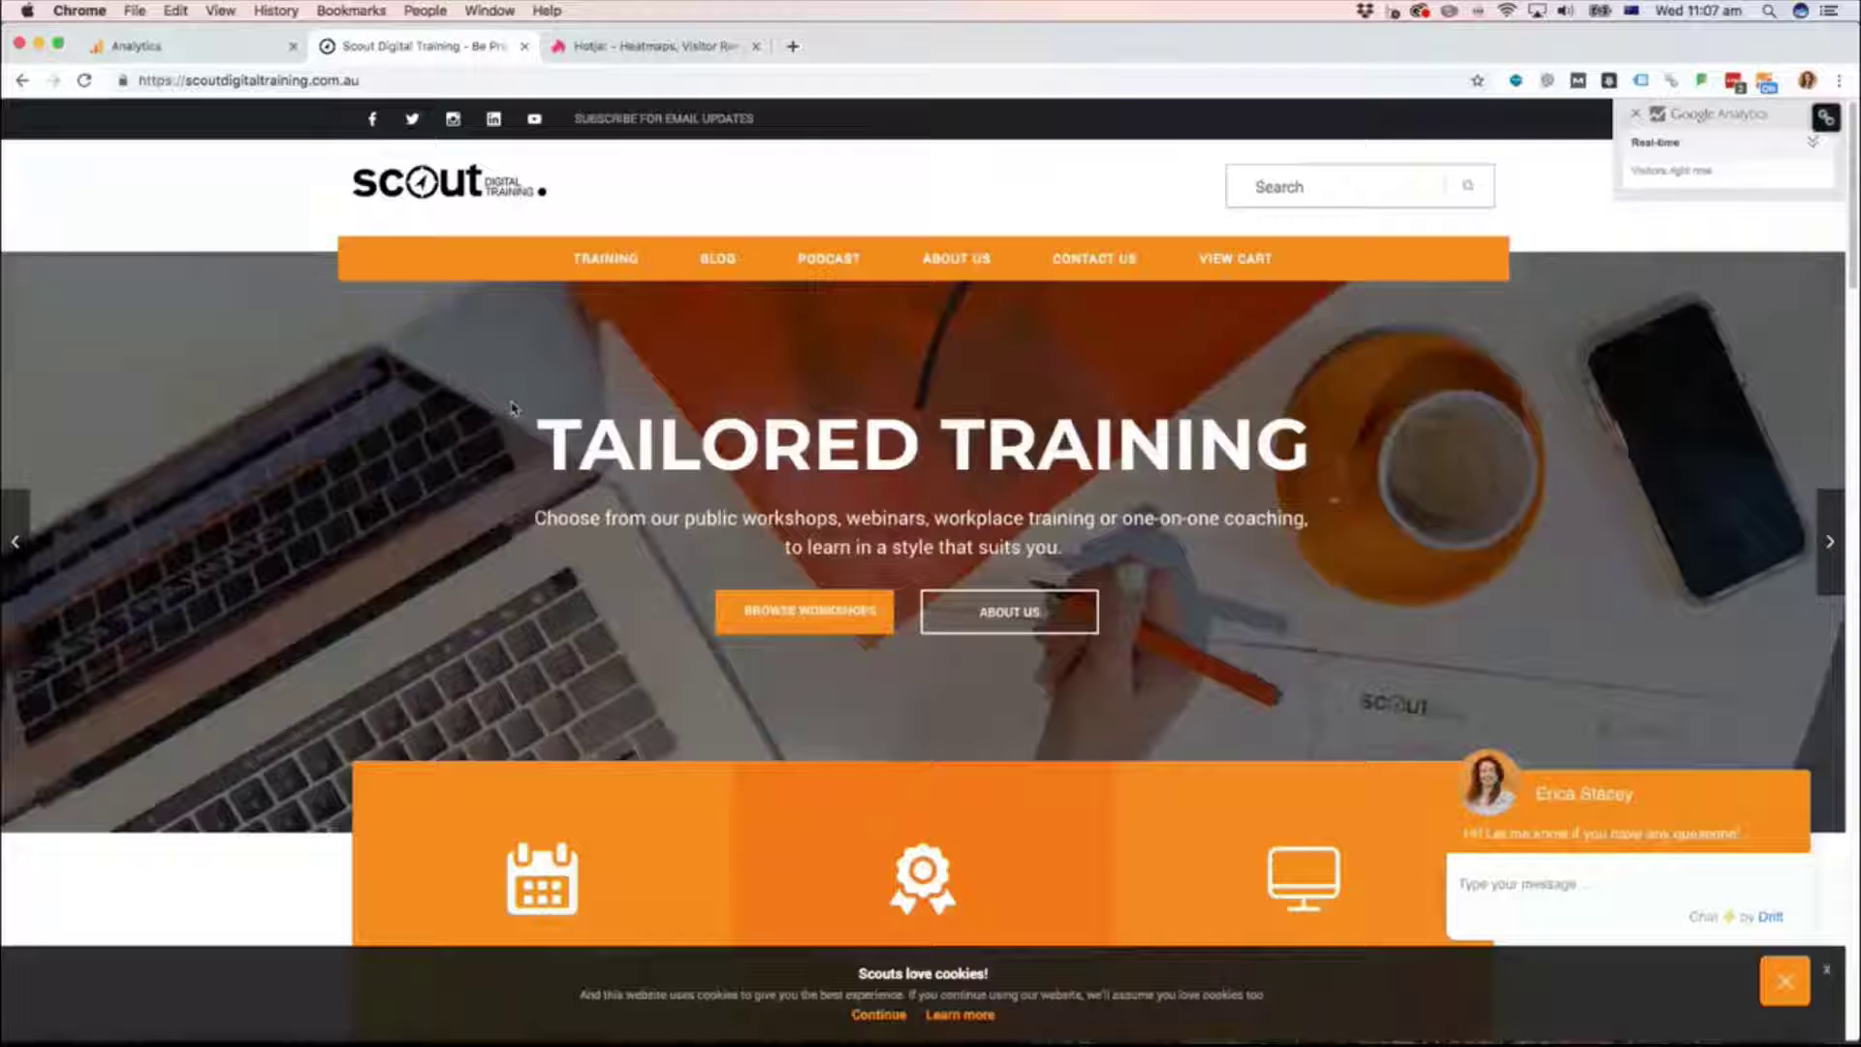
scroll(514, 417, down, 7)
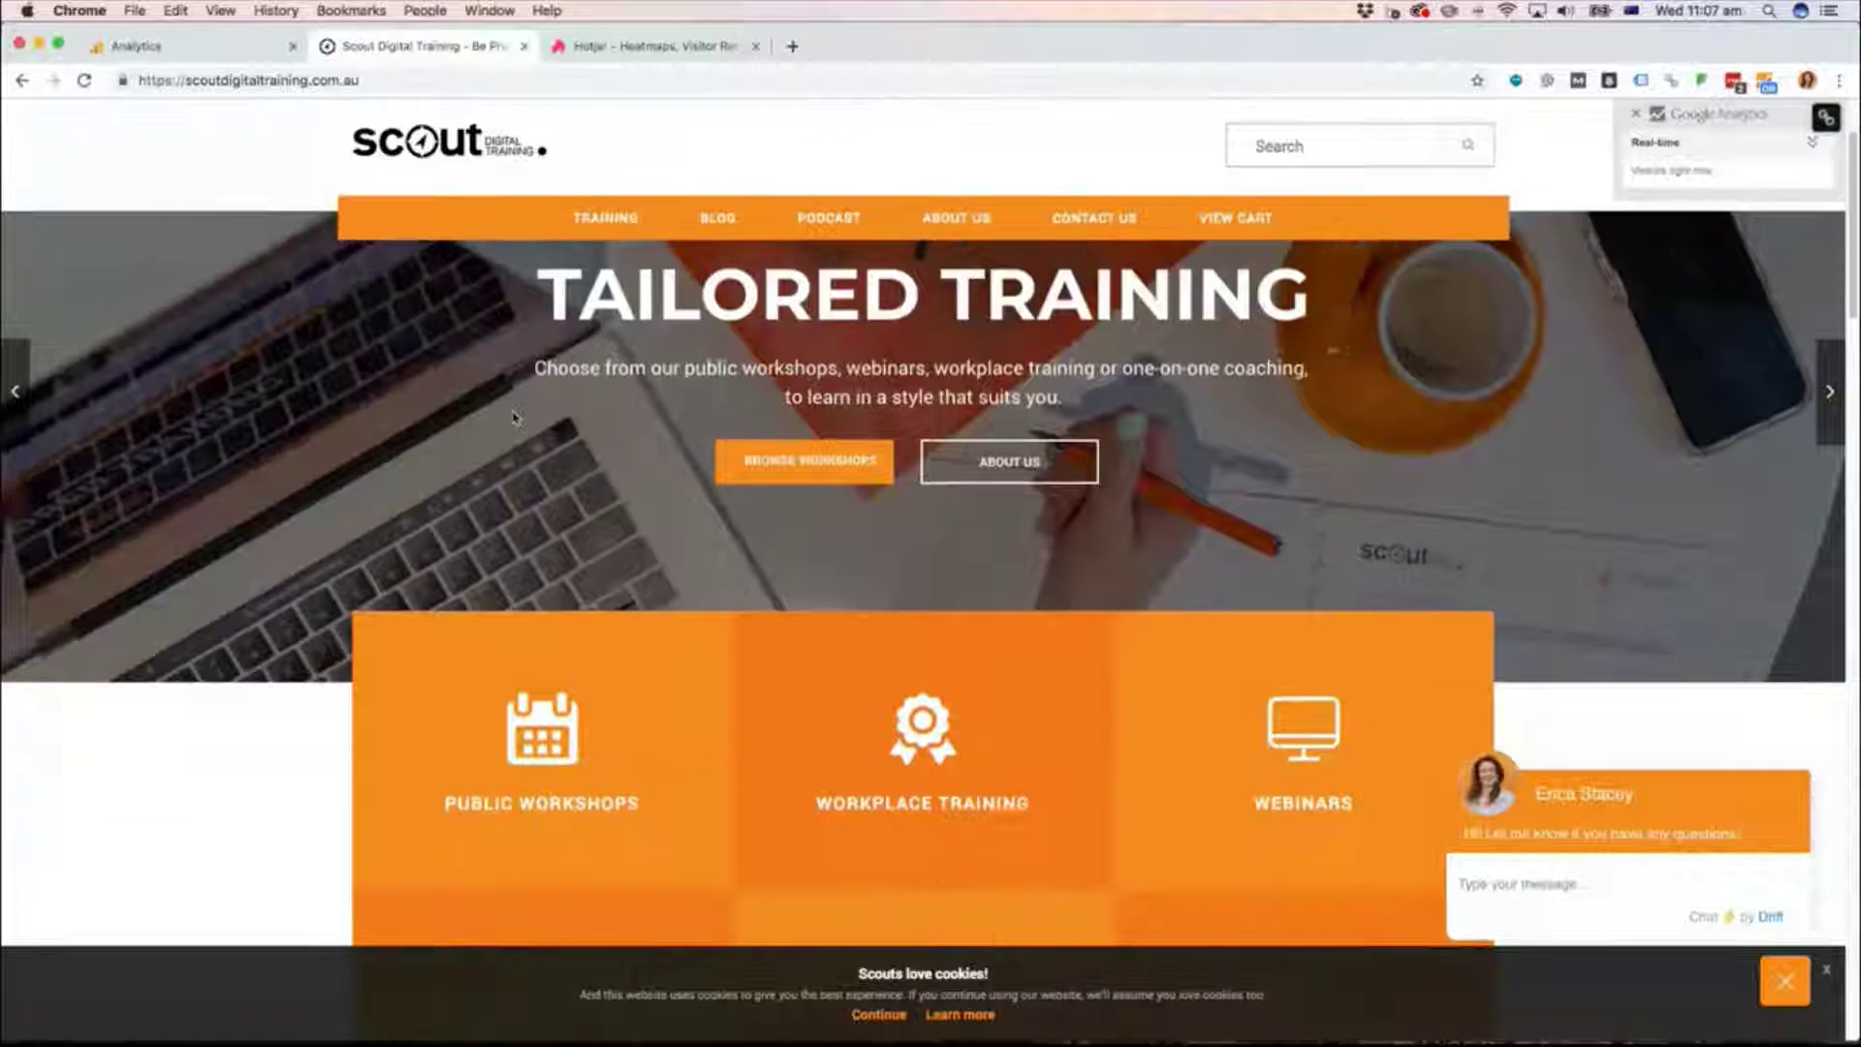
scroll(513, 417, down, 3)
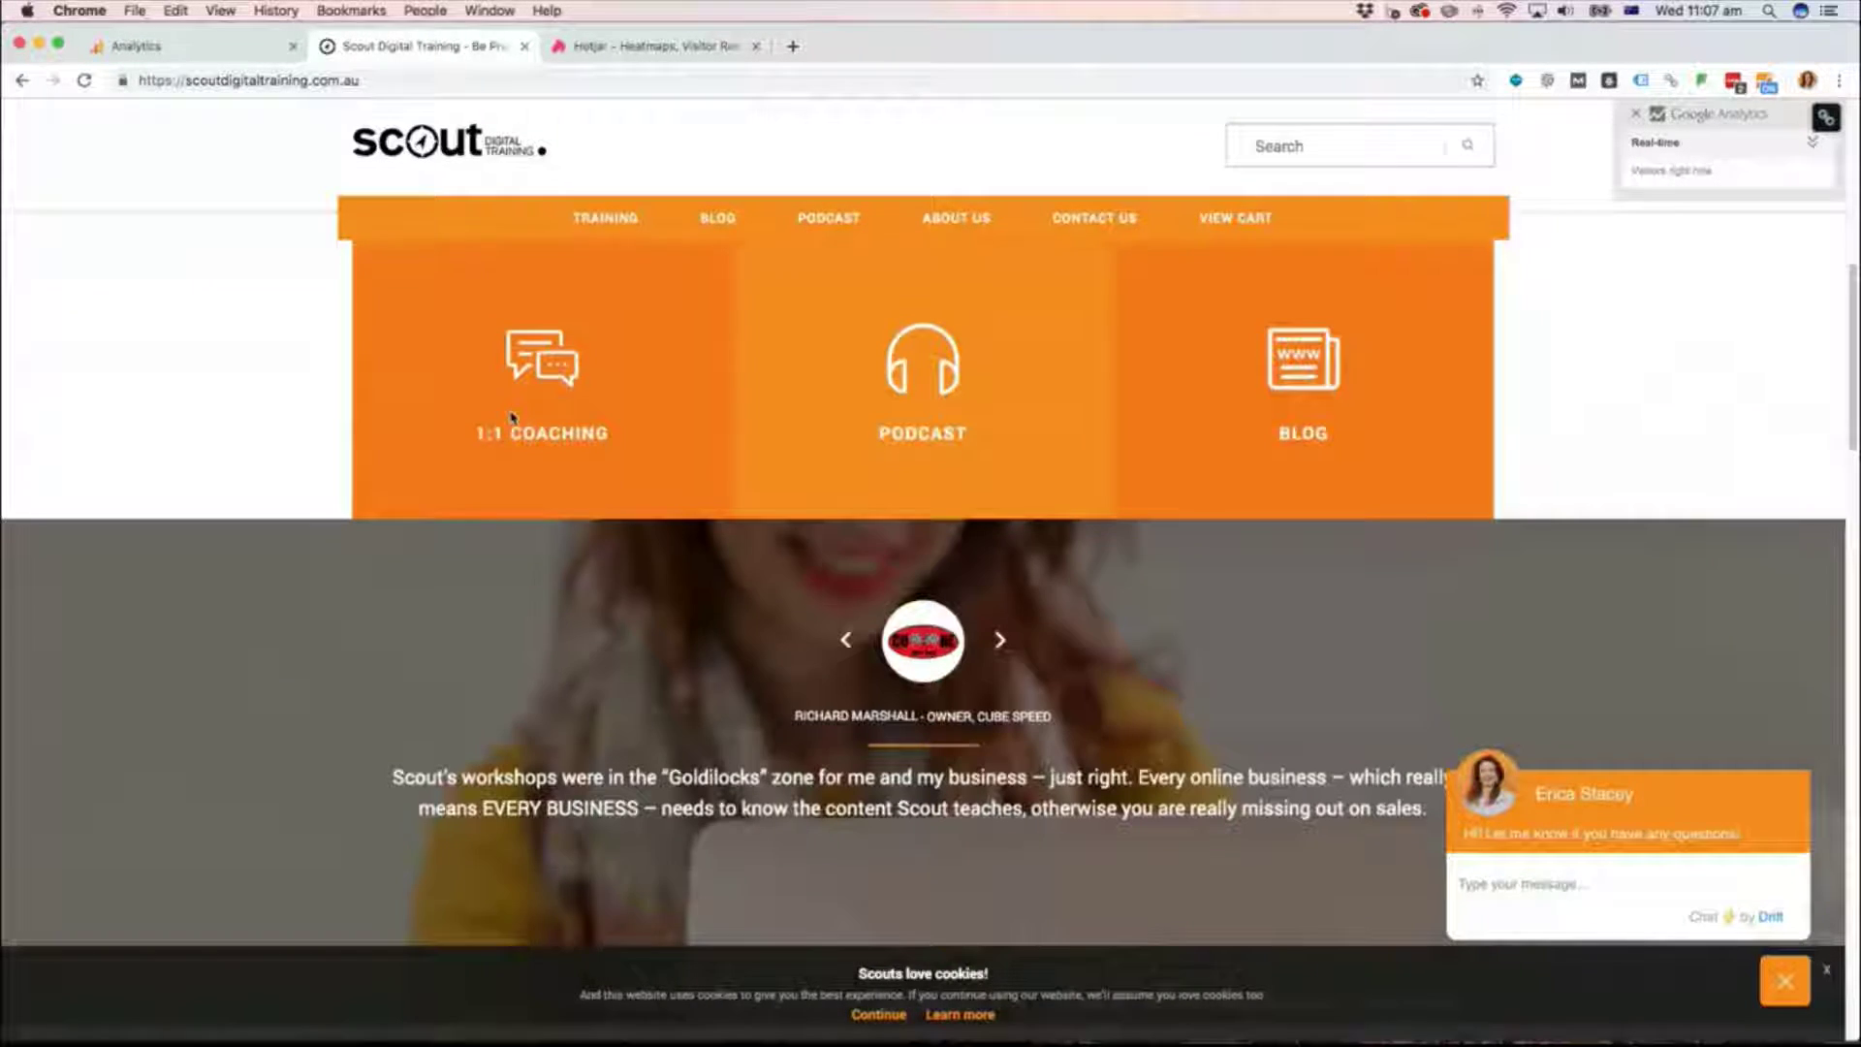
scroll(513, 416, down, 2)
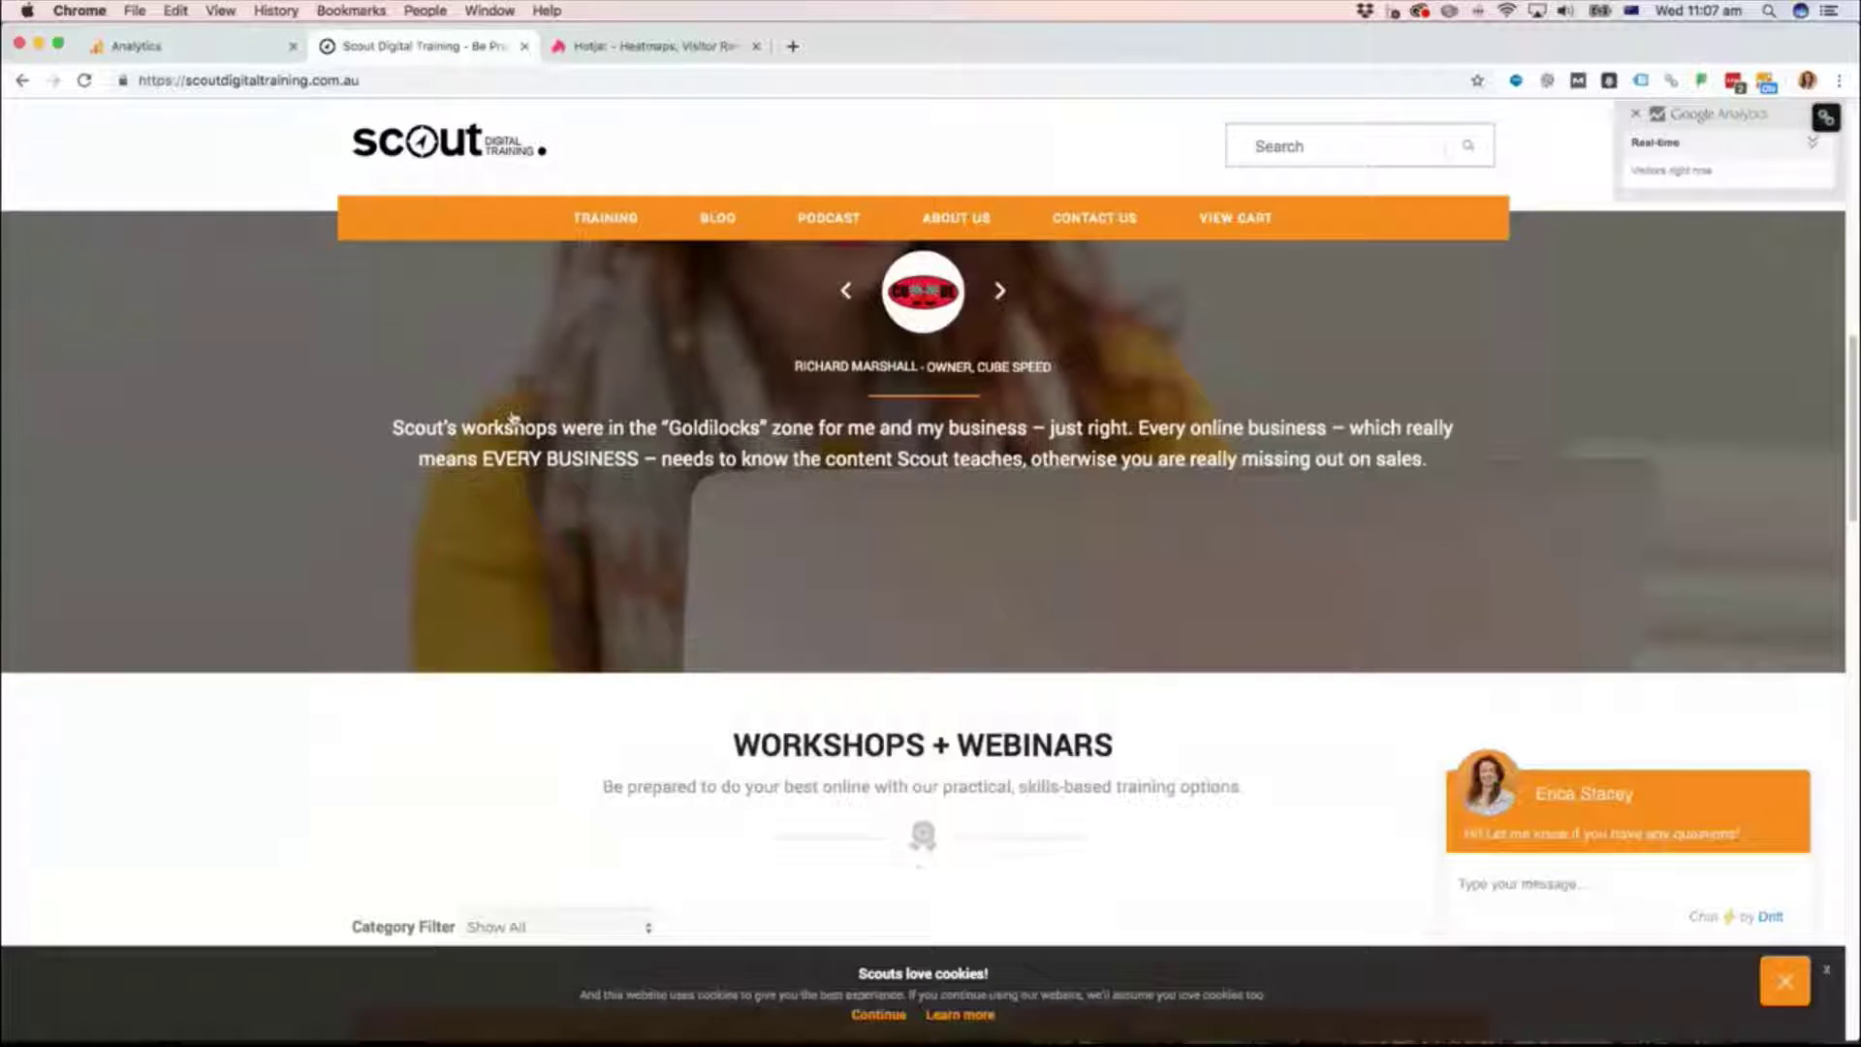
scroll(514, 418, up, 10)
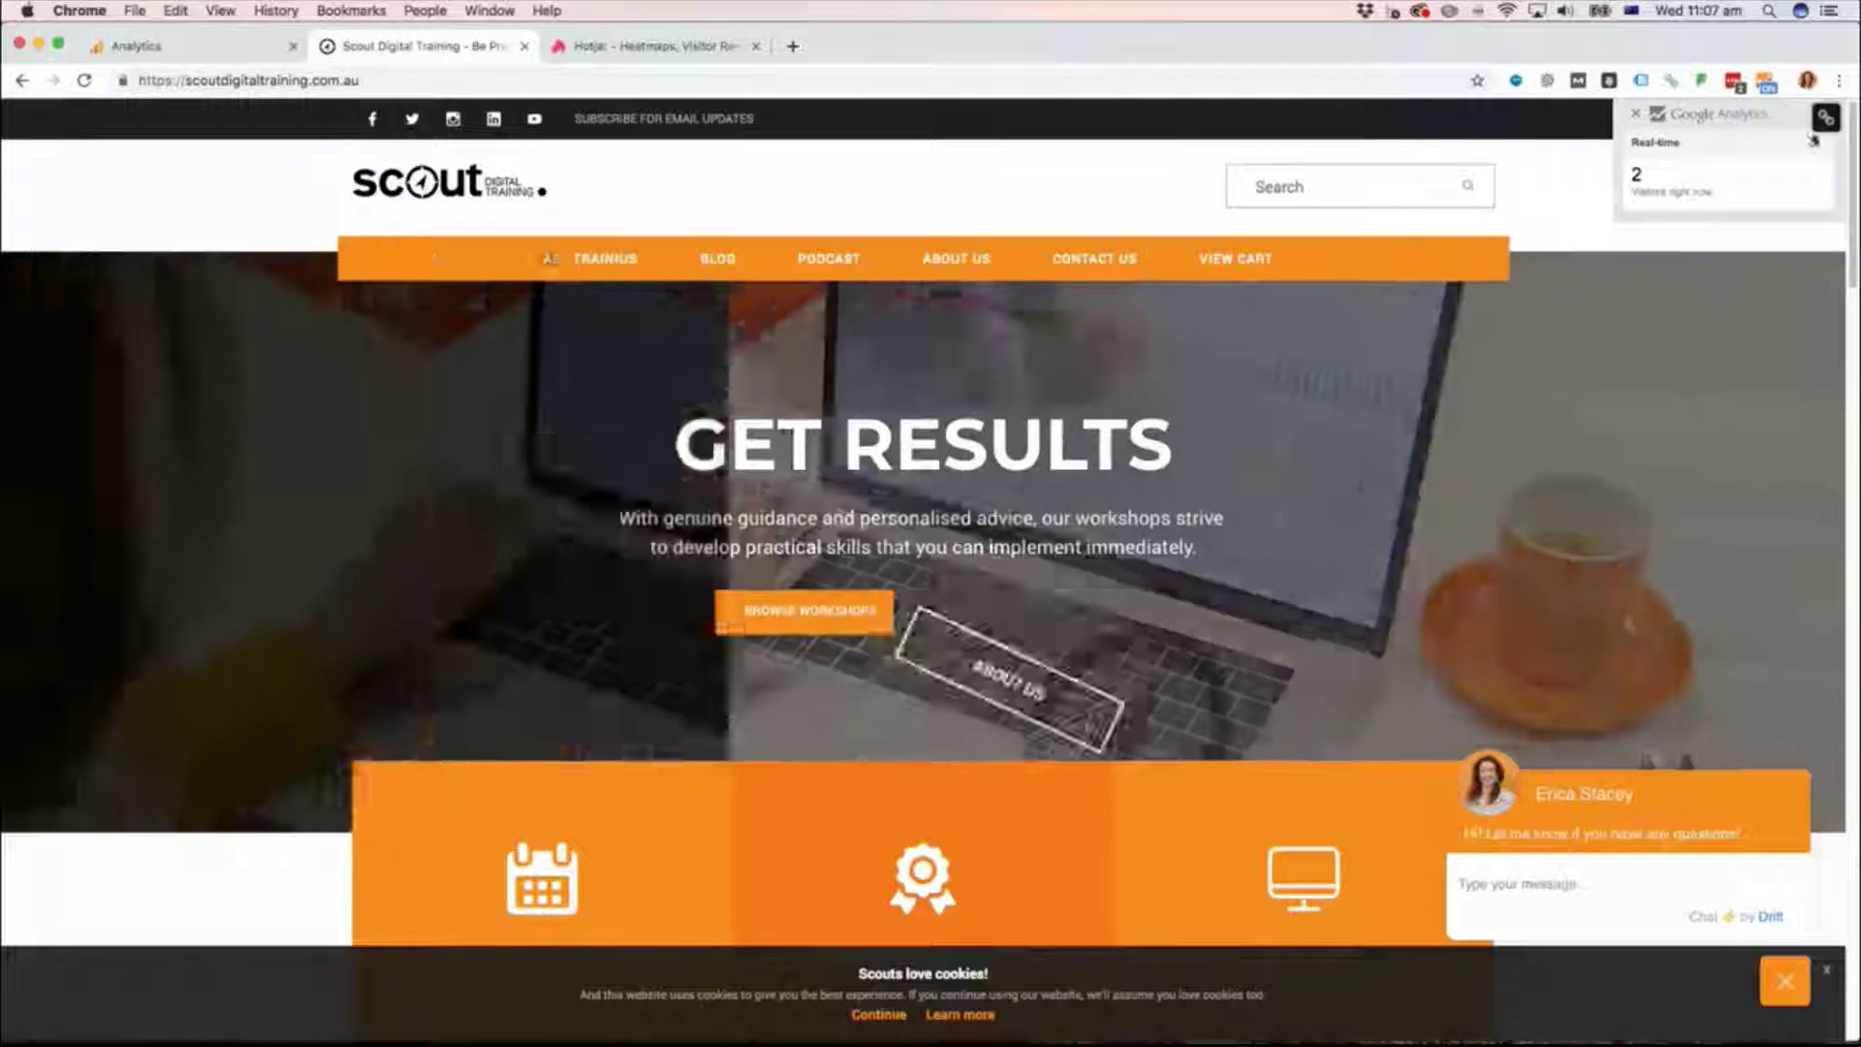
click(1814, 142)
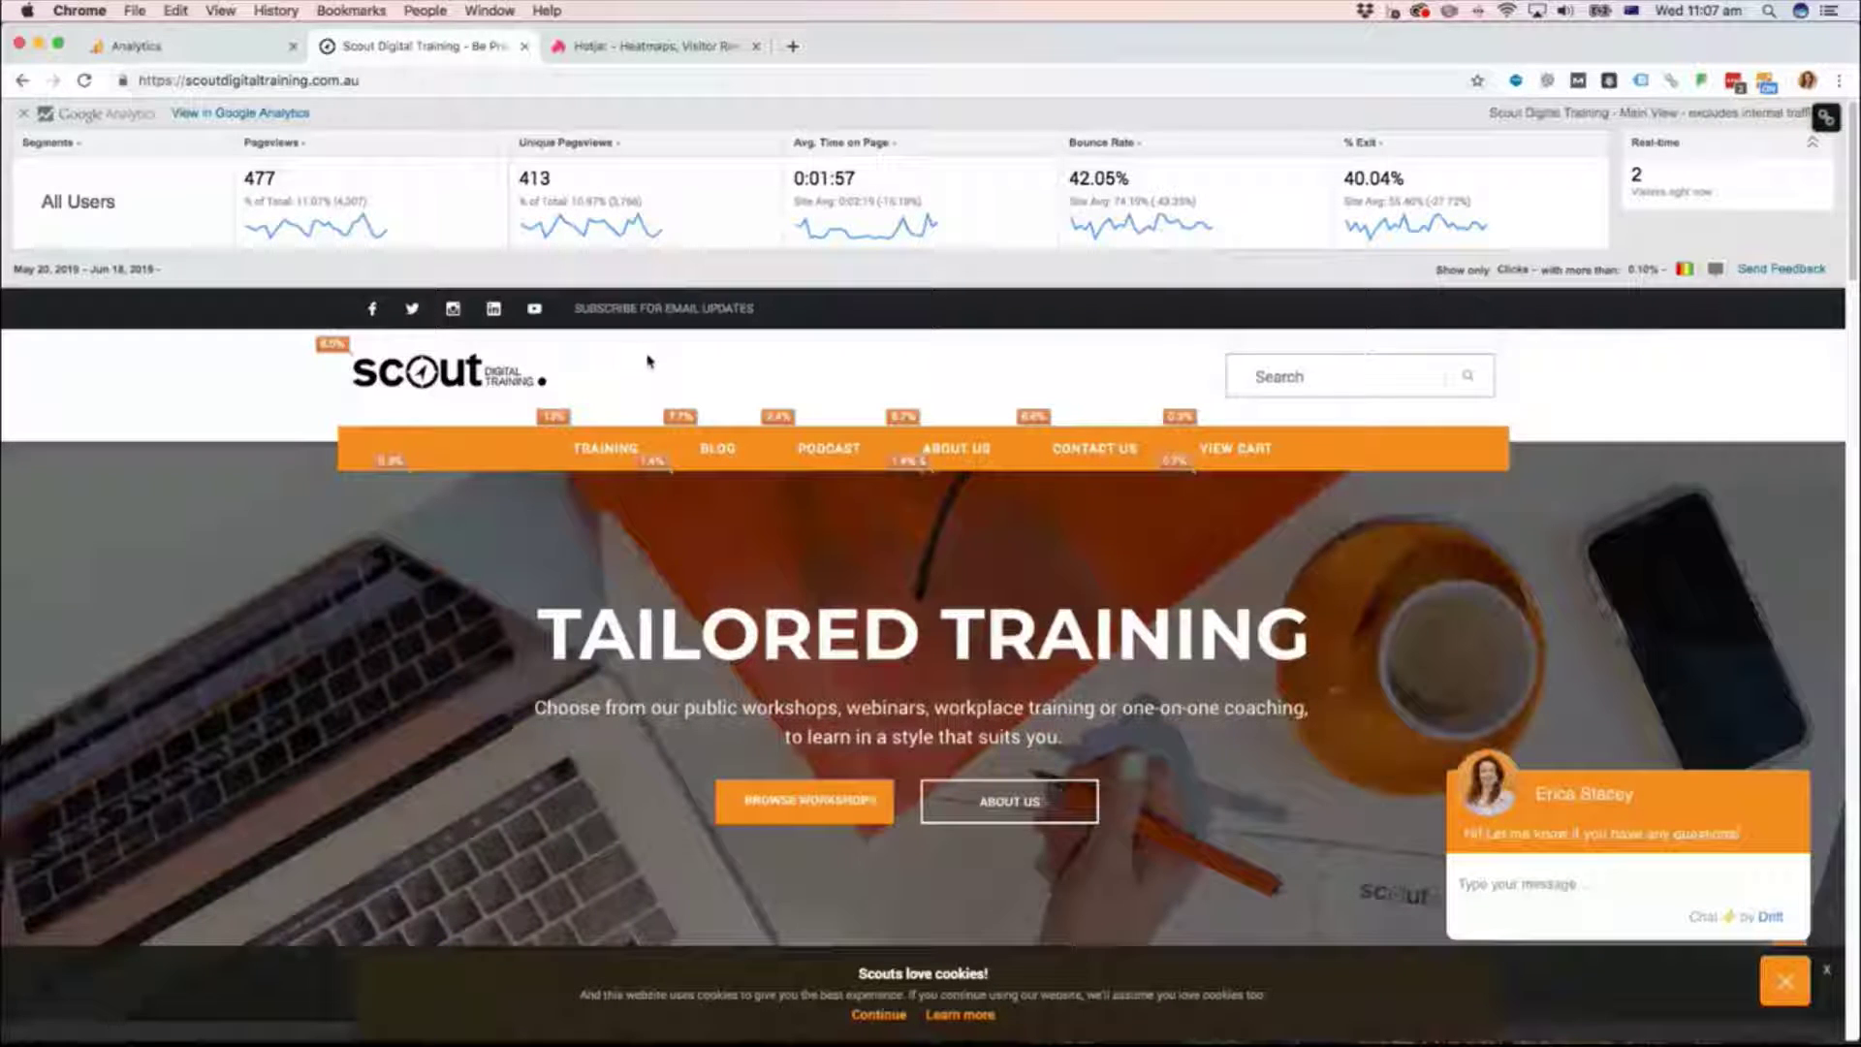
Step: Inspect the click percentages and click details for the site logo and the navigation menu links such as Blog, Podcast and About Us
mouse_move(357, 371)
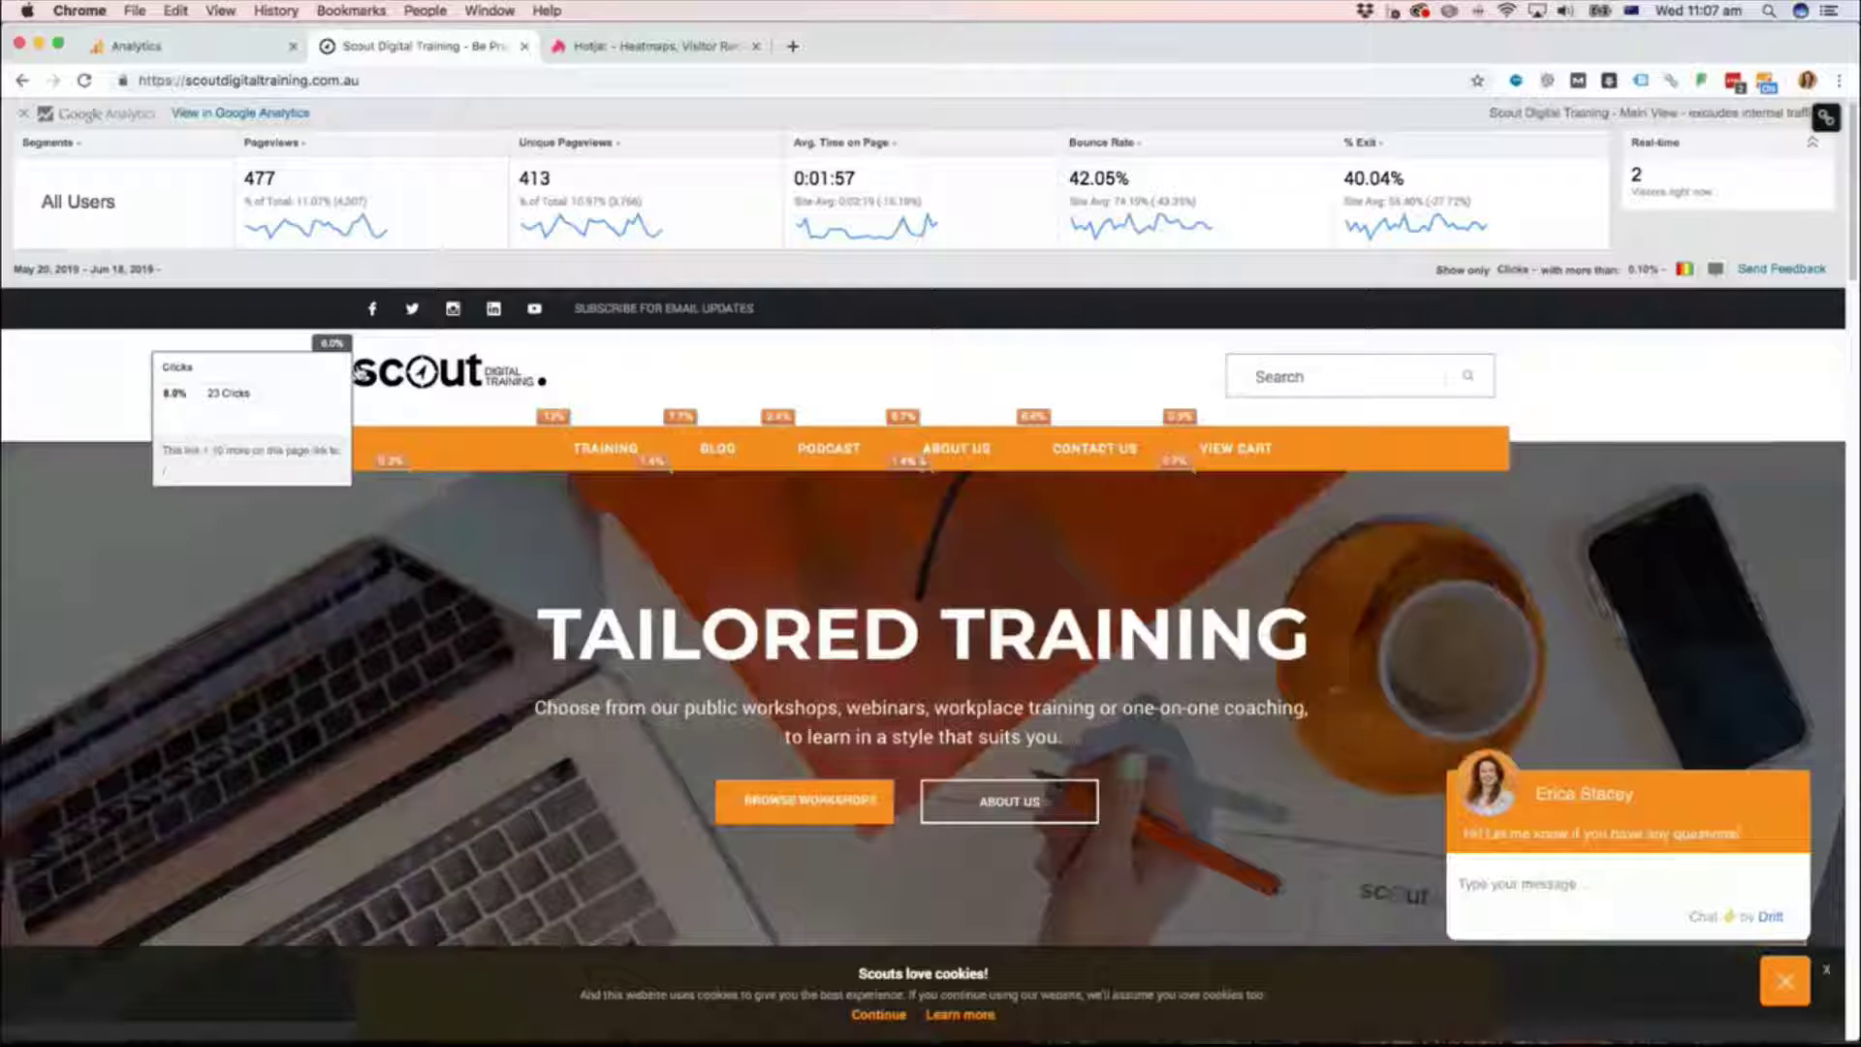
mouse_move(643, 455)
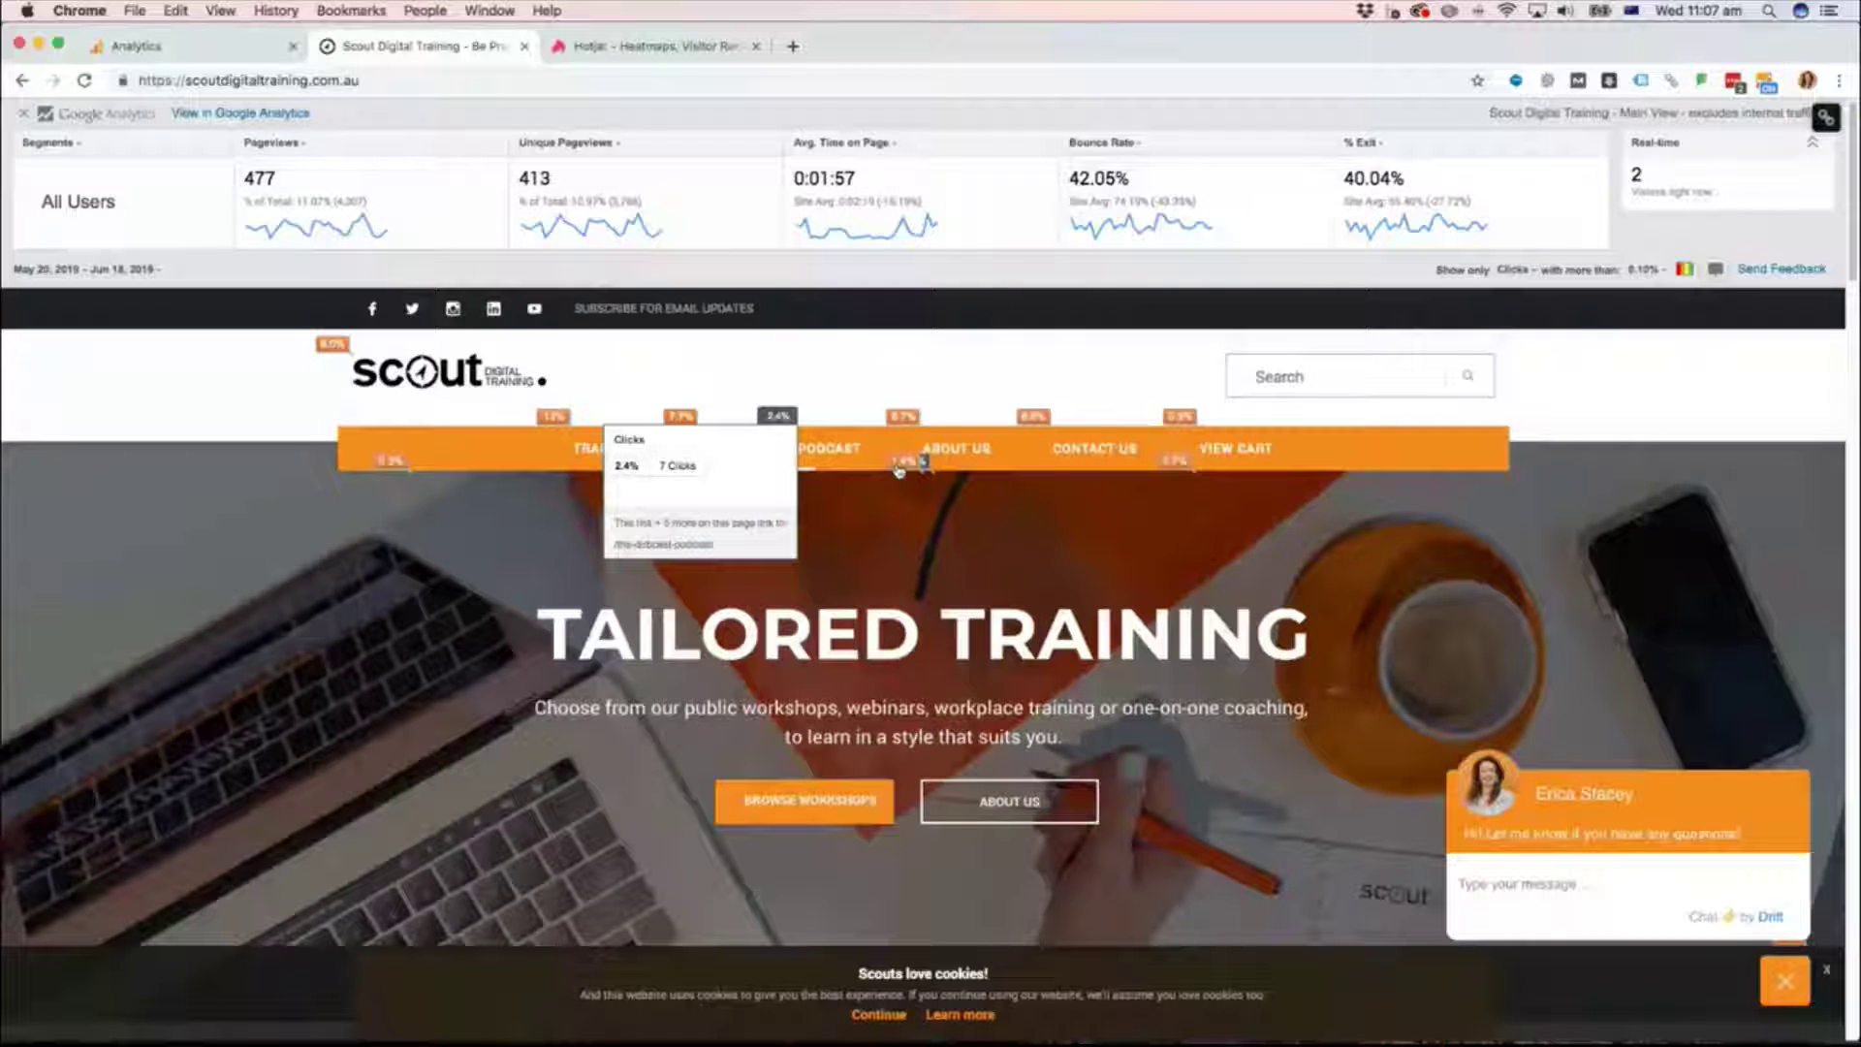
mouse_move(1033, 427)
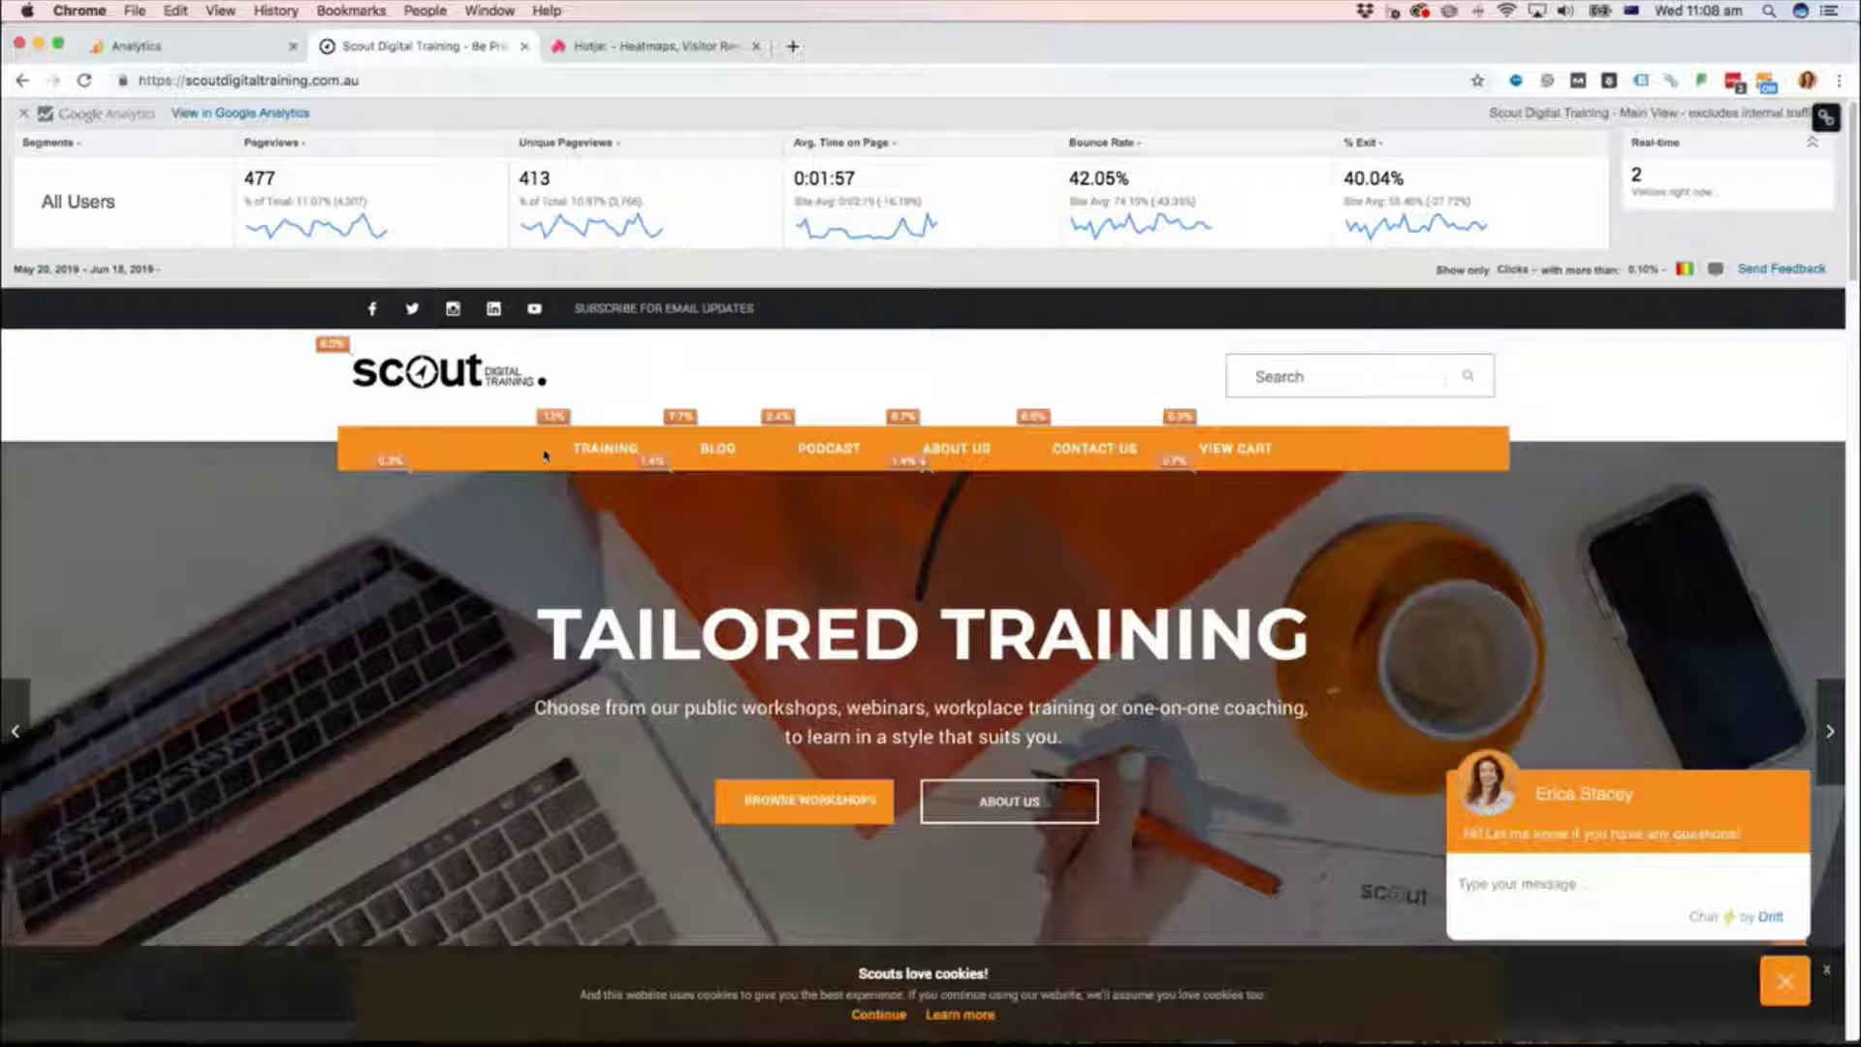
mouse_move(553, 423)
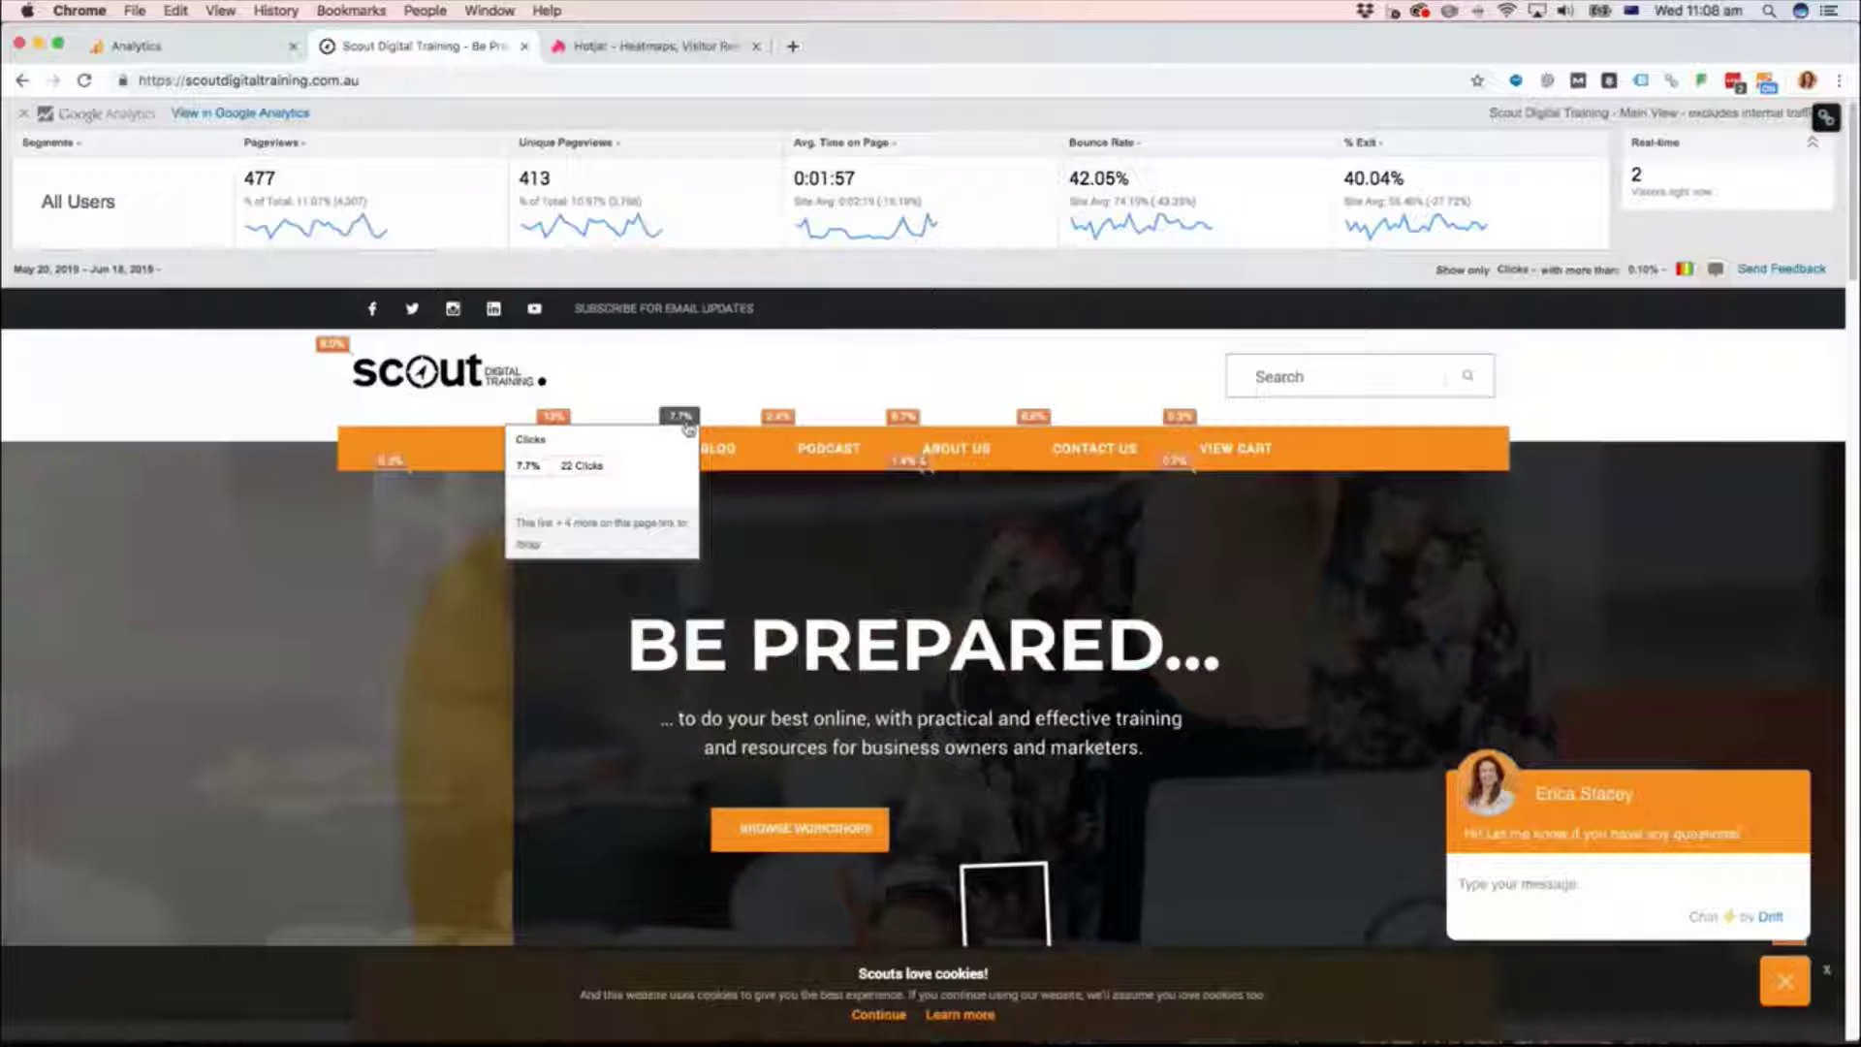
mouse_move(785, 432)
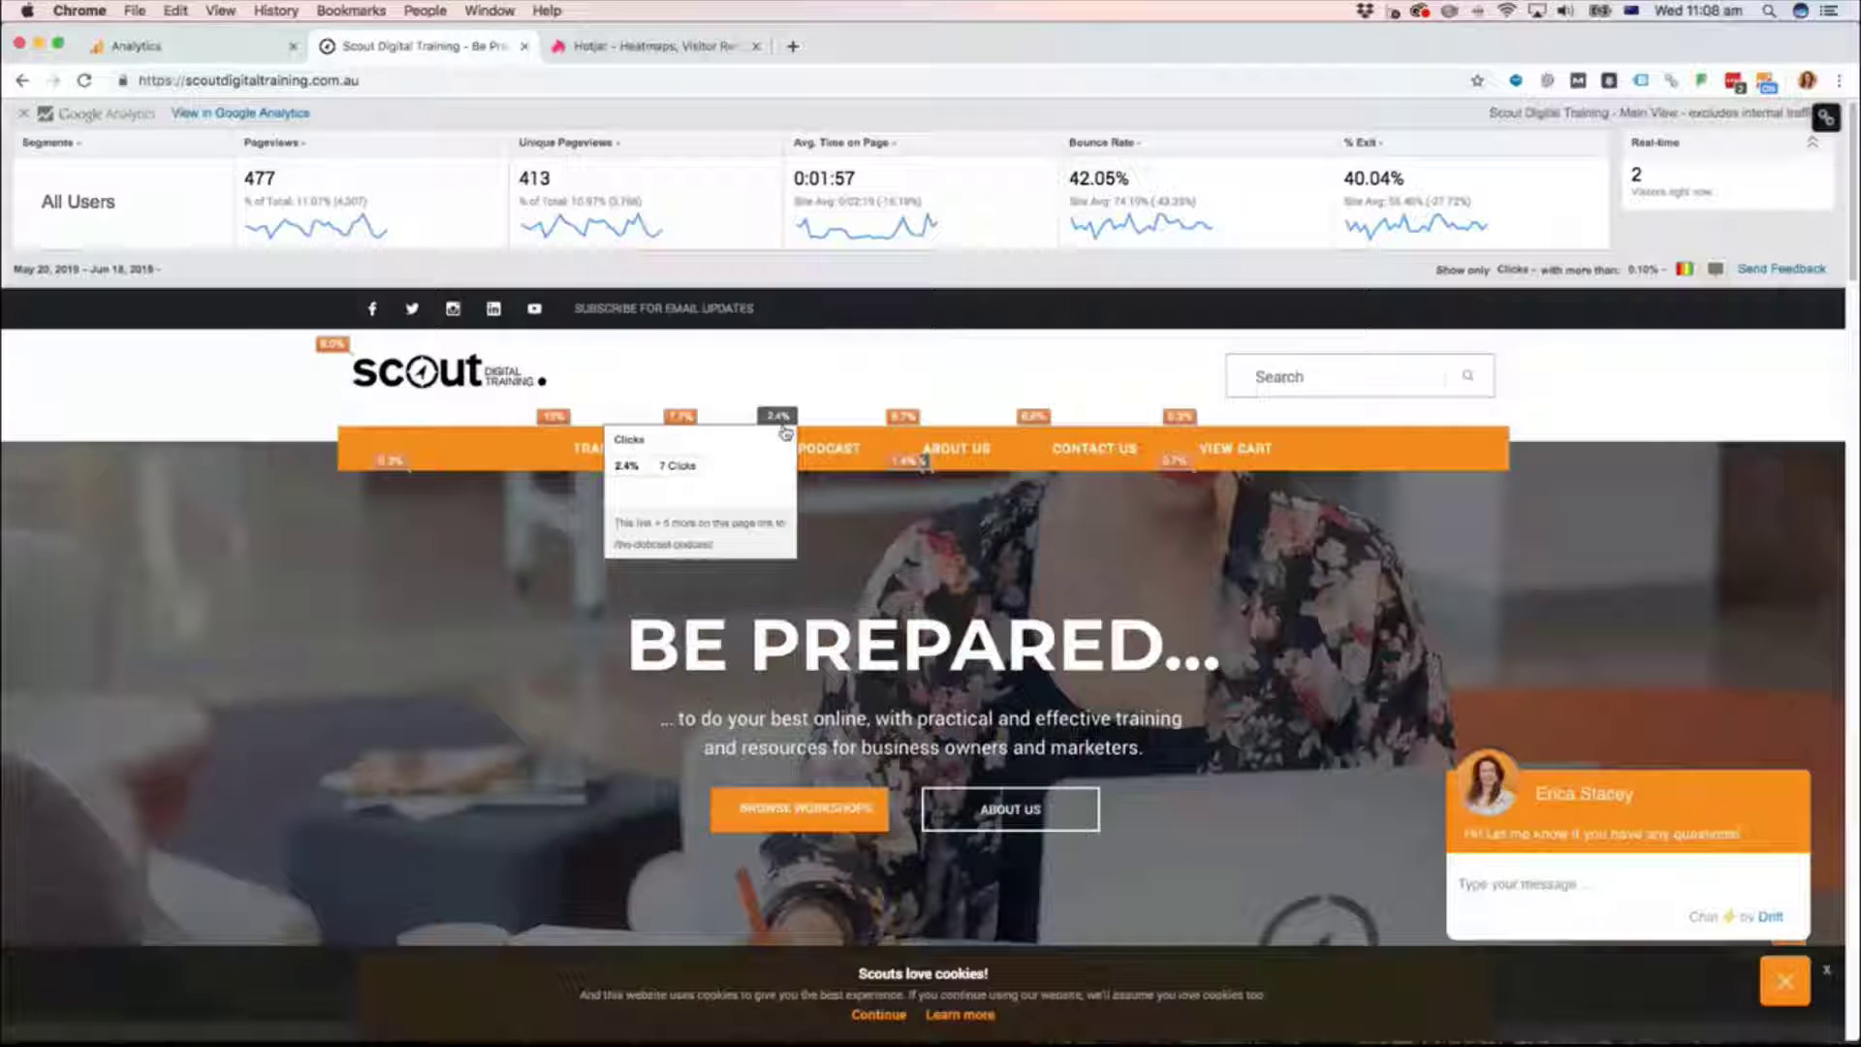
mouse_move(902, 433)
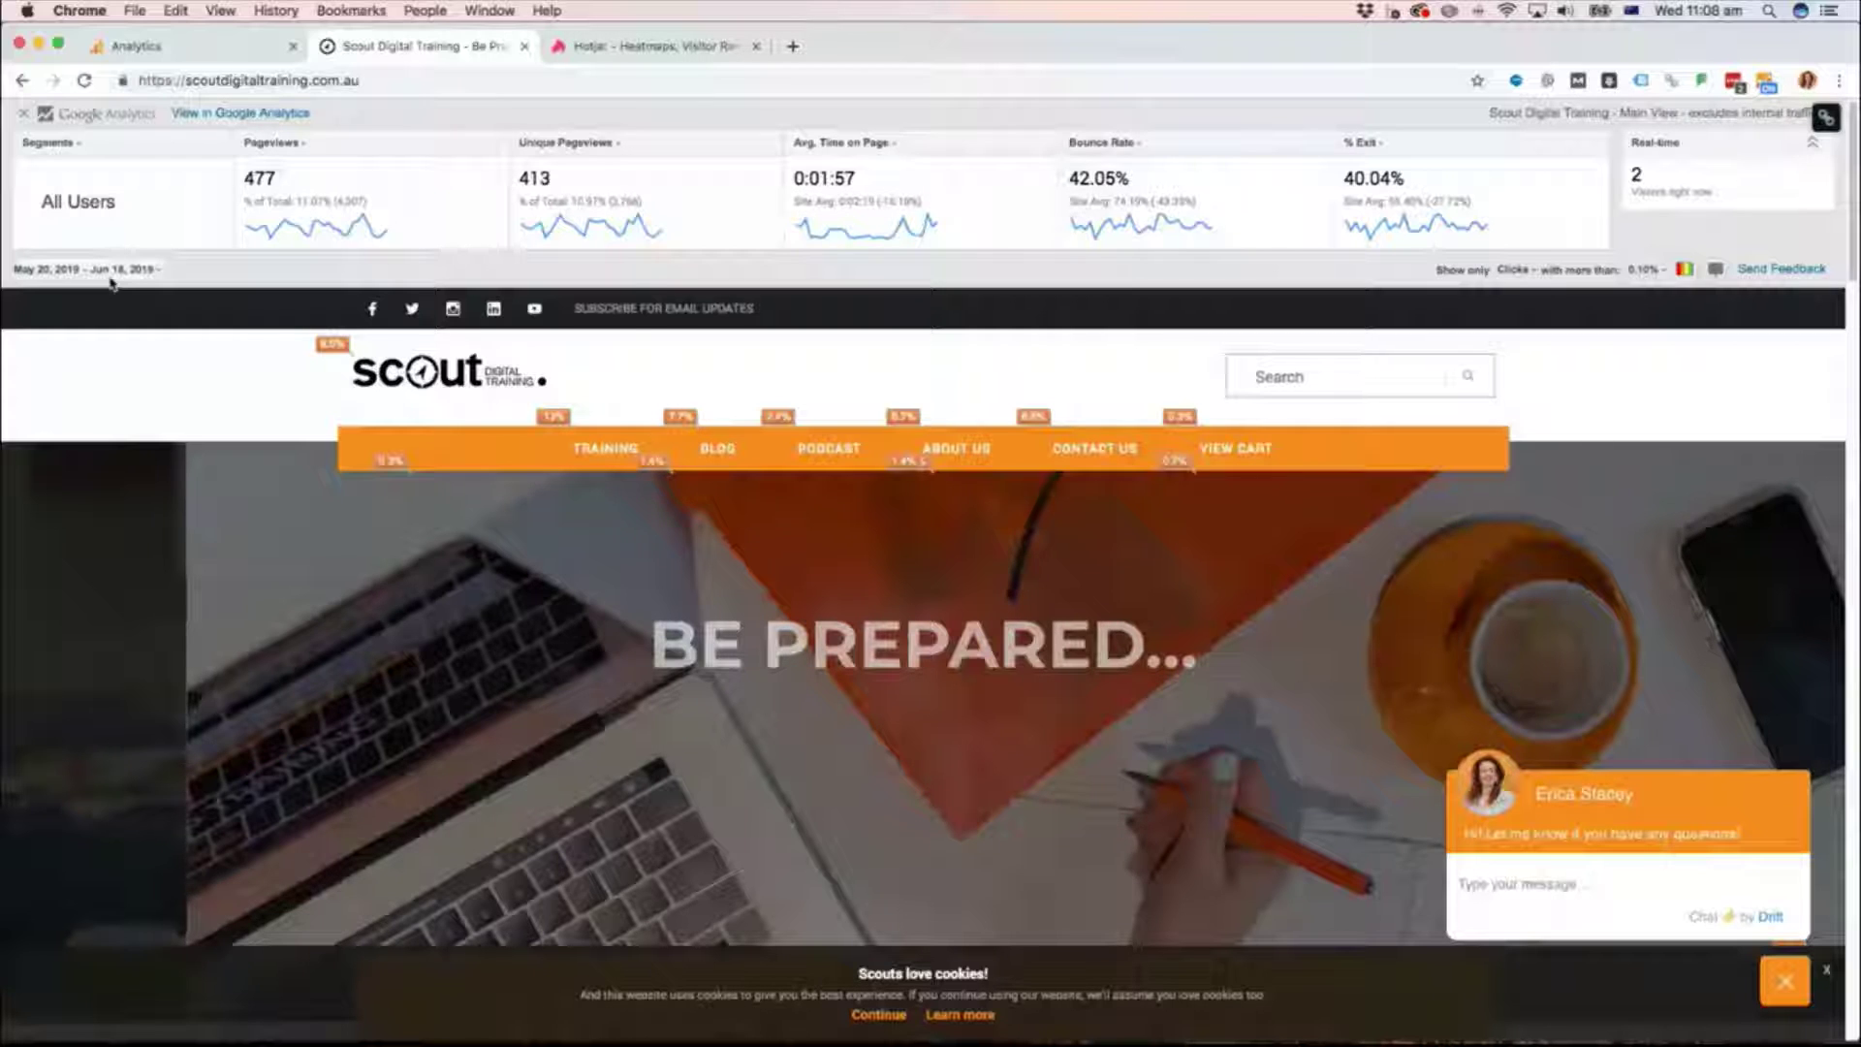
click(111, 274)
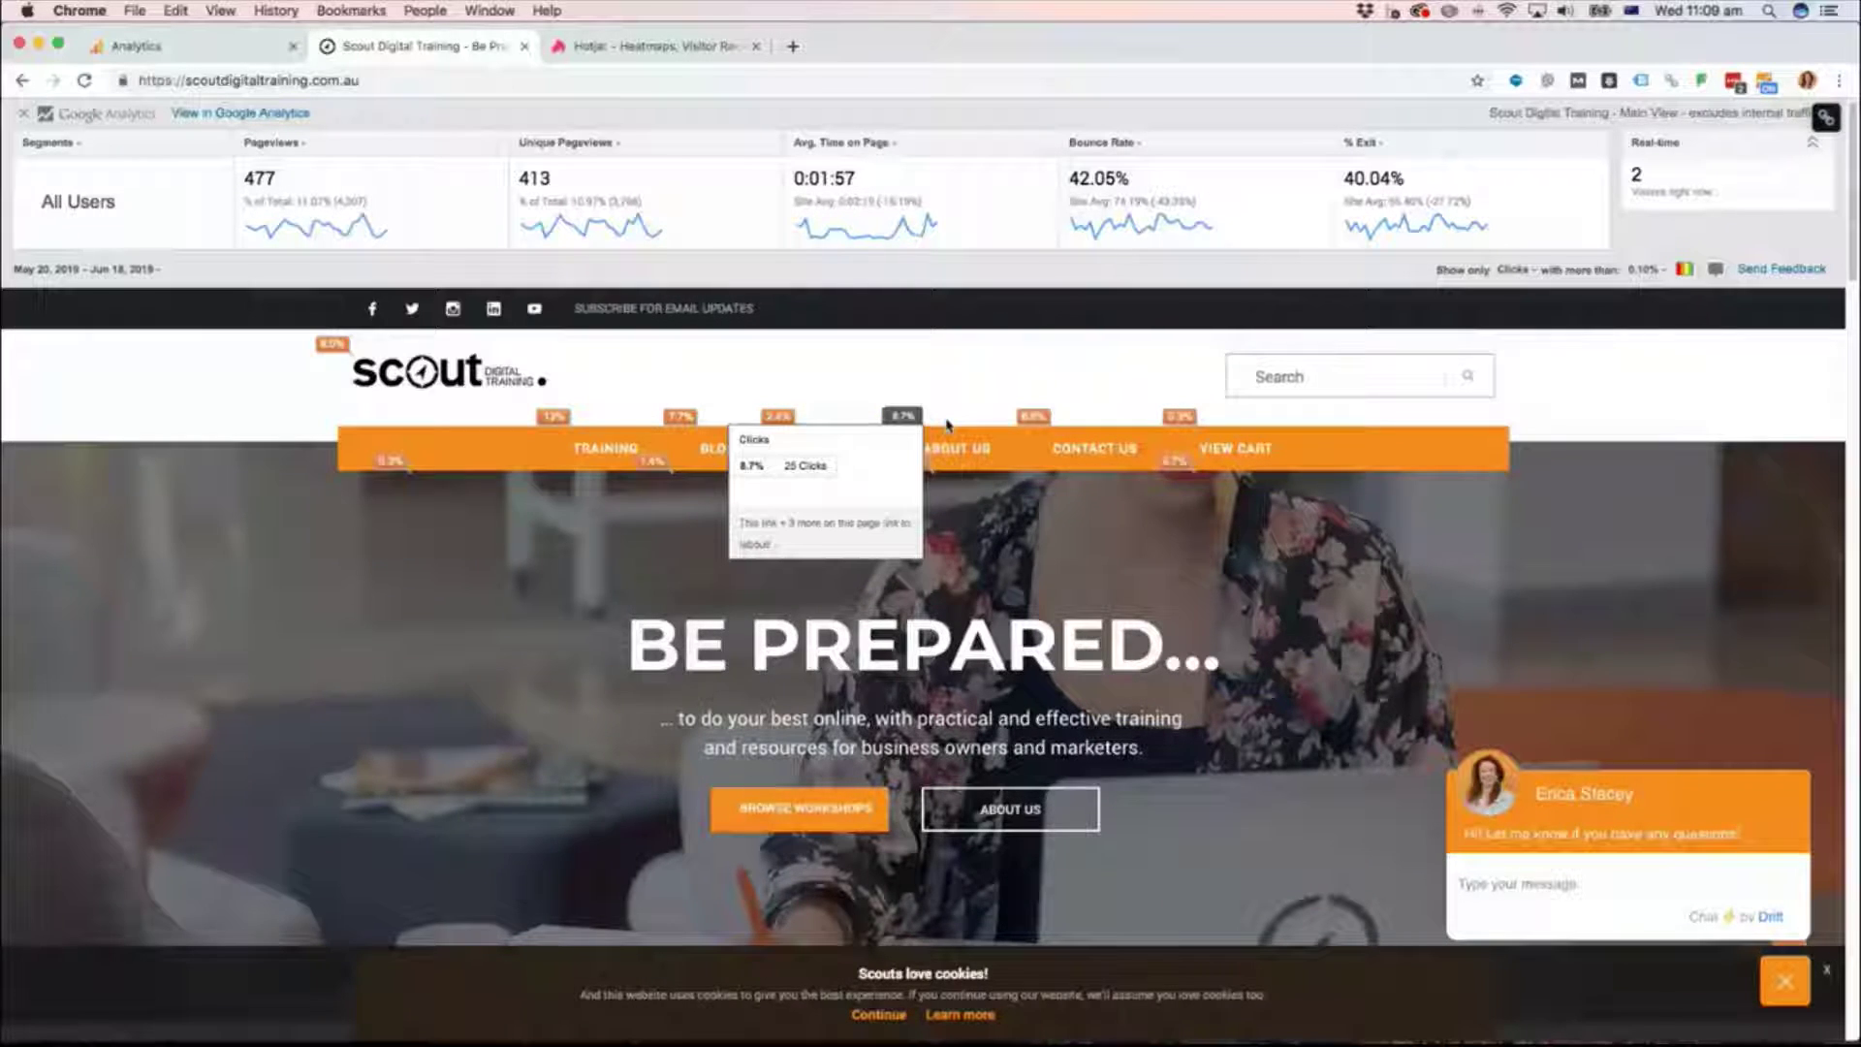
mouse_move(959, 451)
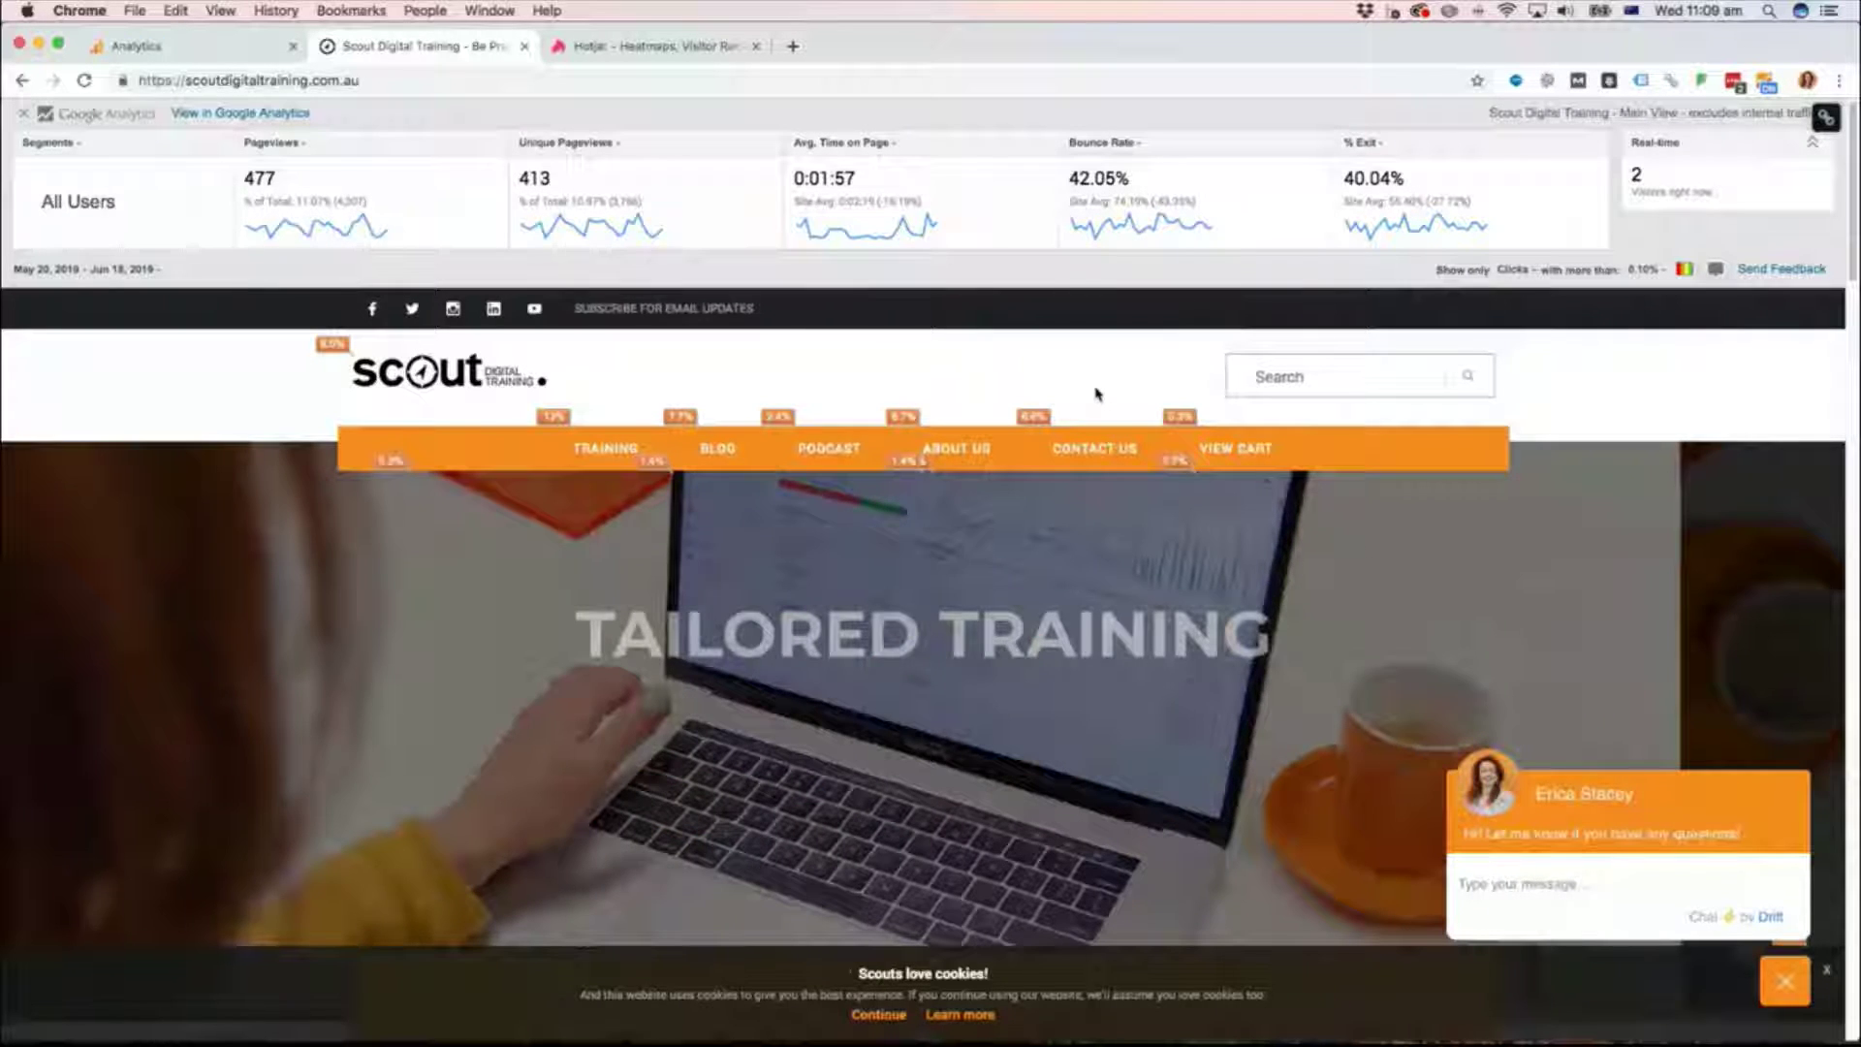
Step: Examine the click percentages on the home page's service tiles and on down to the Workshops + Webinars section, and return to the page start
scroll(1100, 393, down, 3)
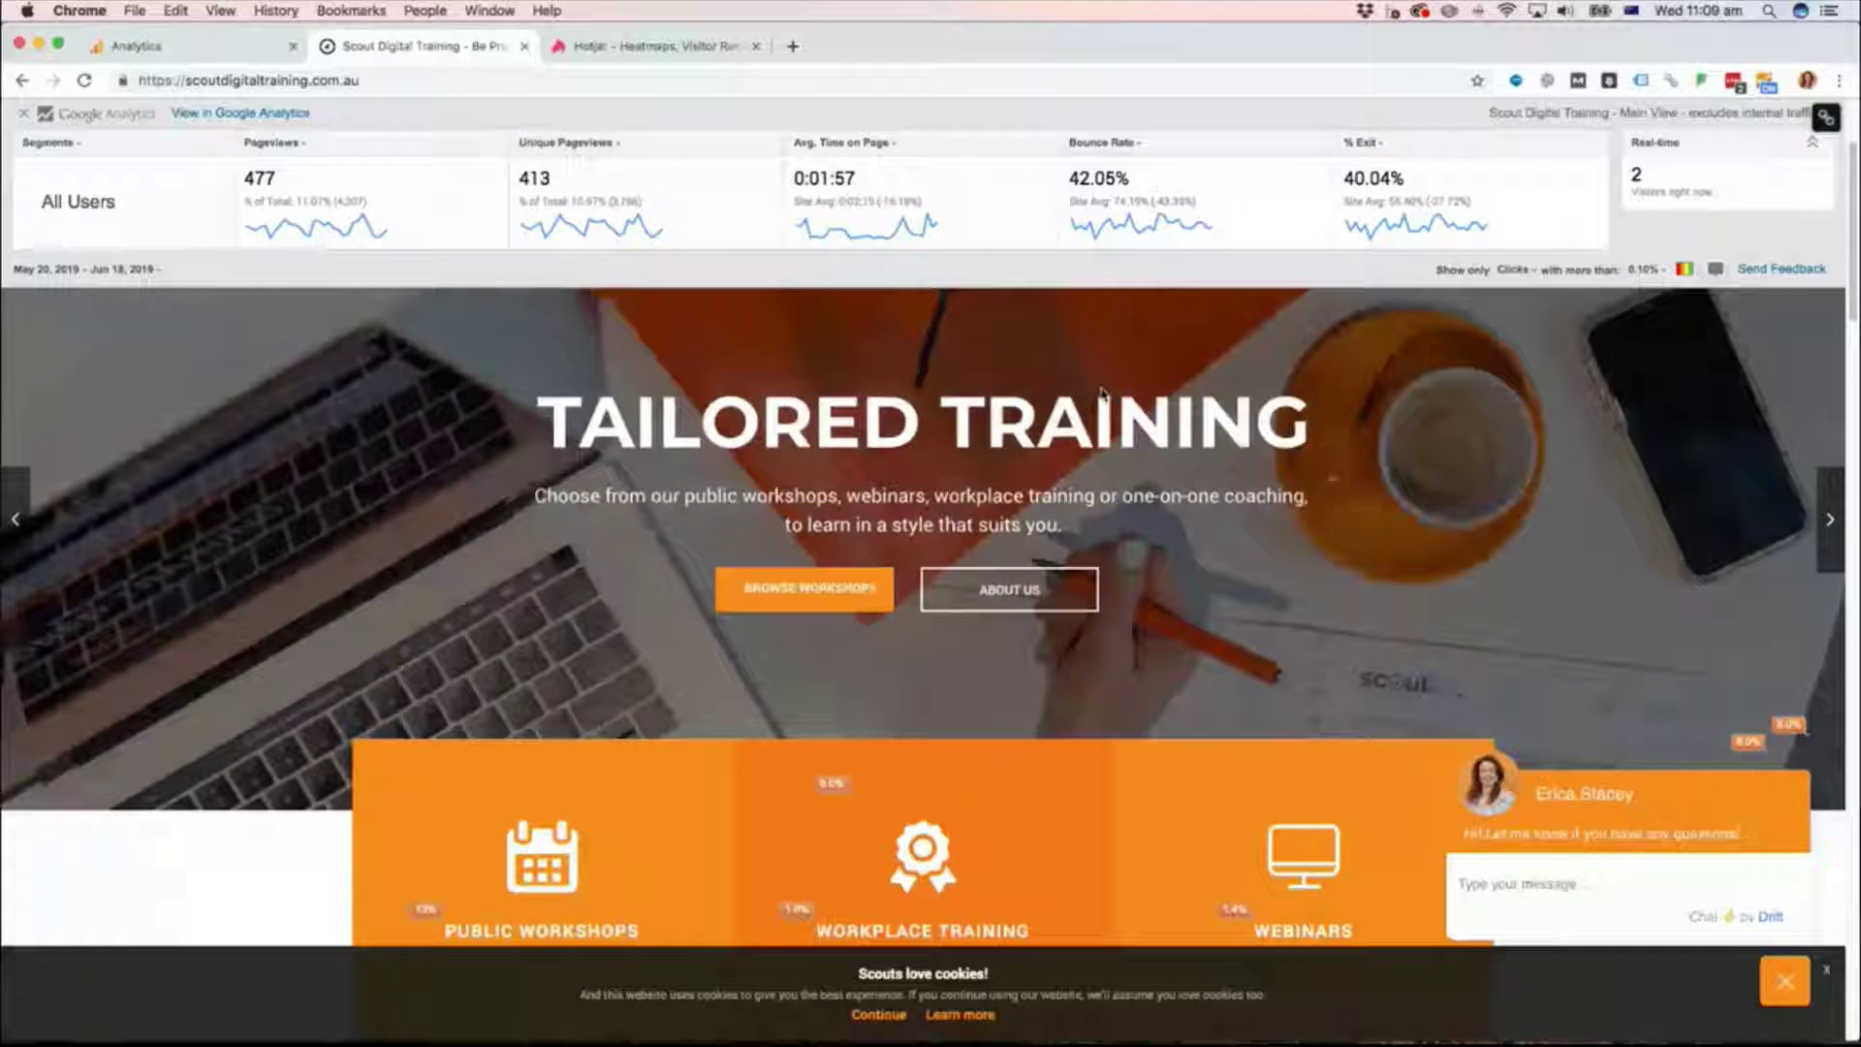
scroll(1102, 393, down, 2)
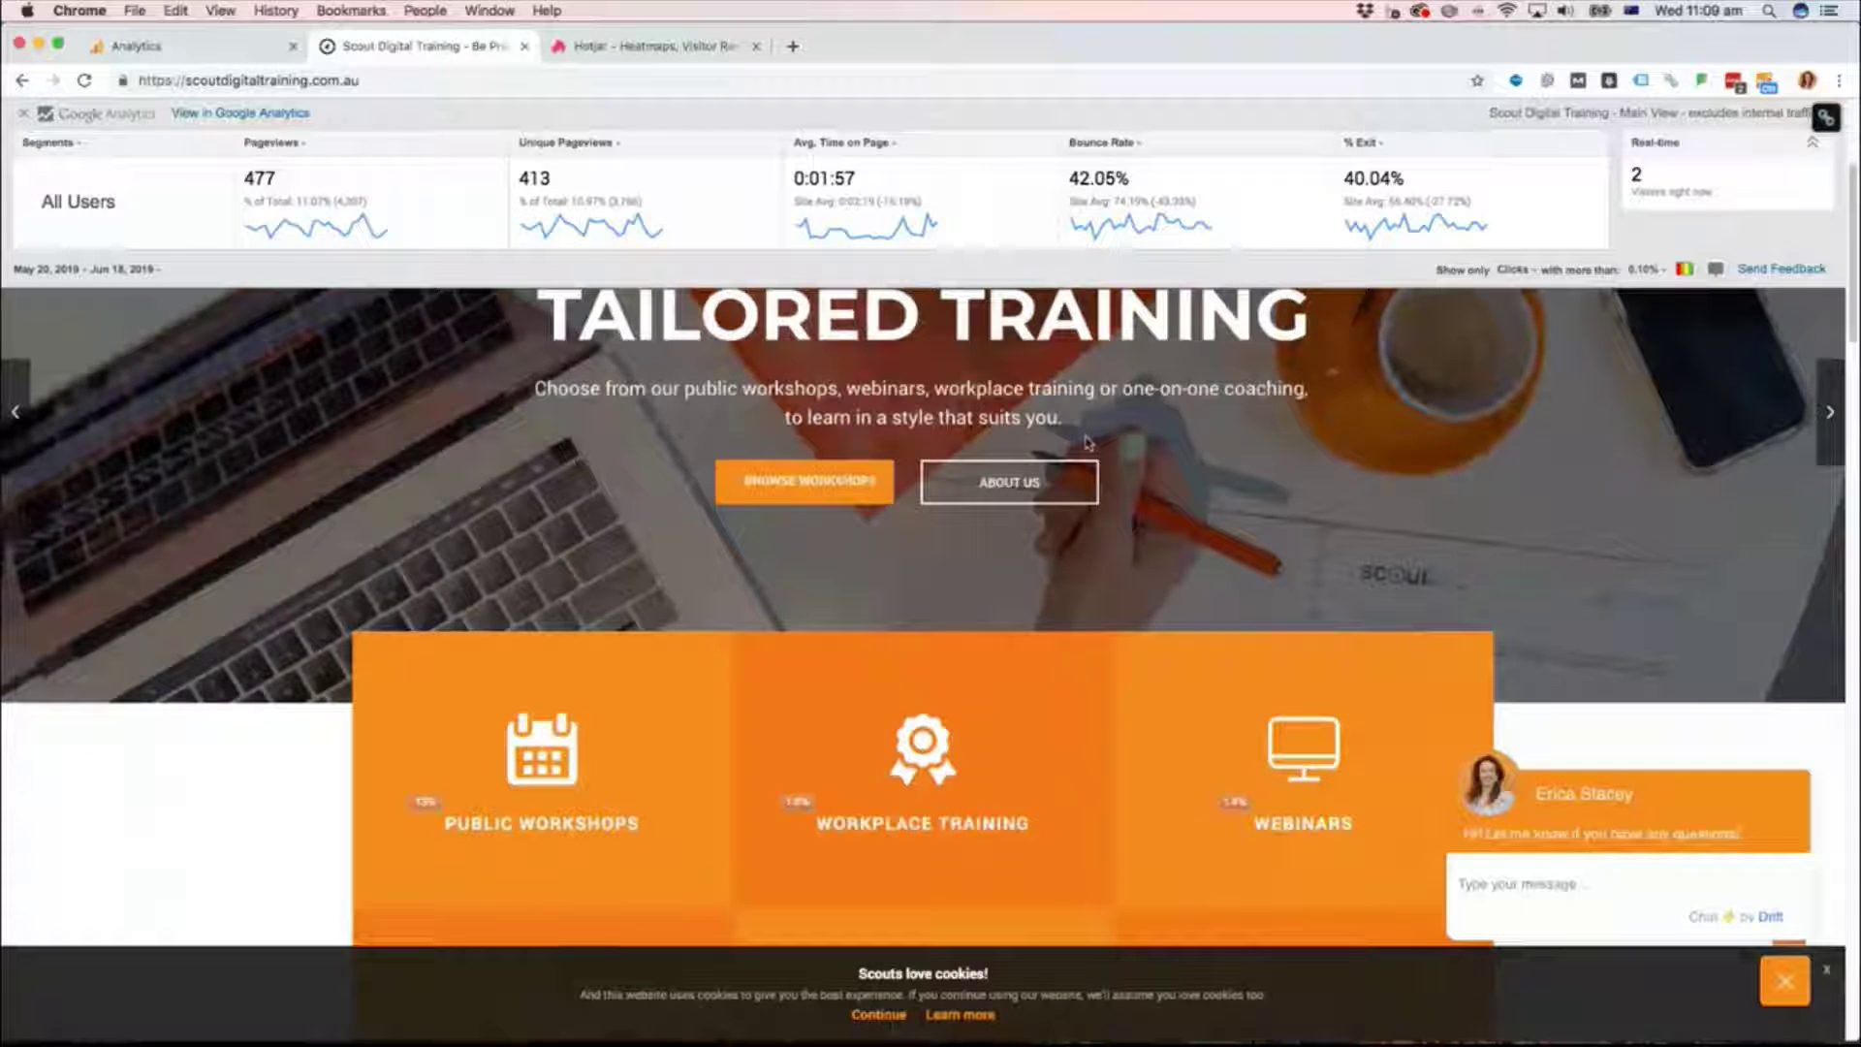
scroll(1061, 484, down, 4)
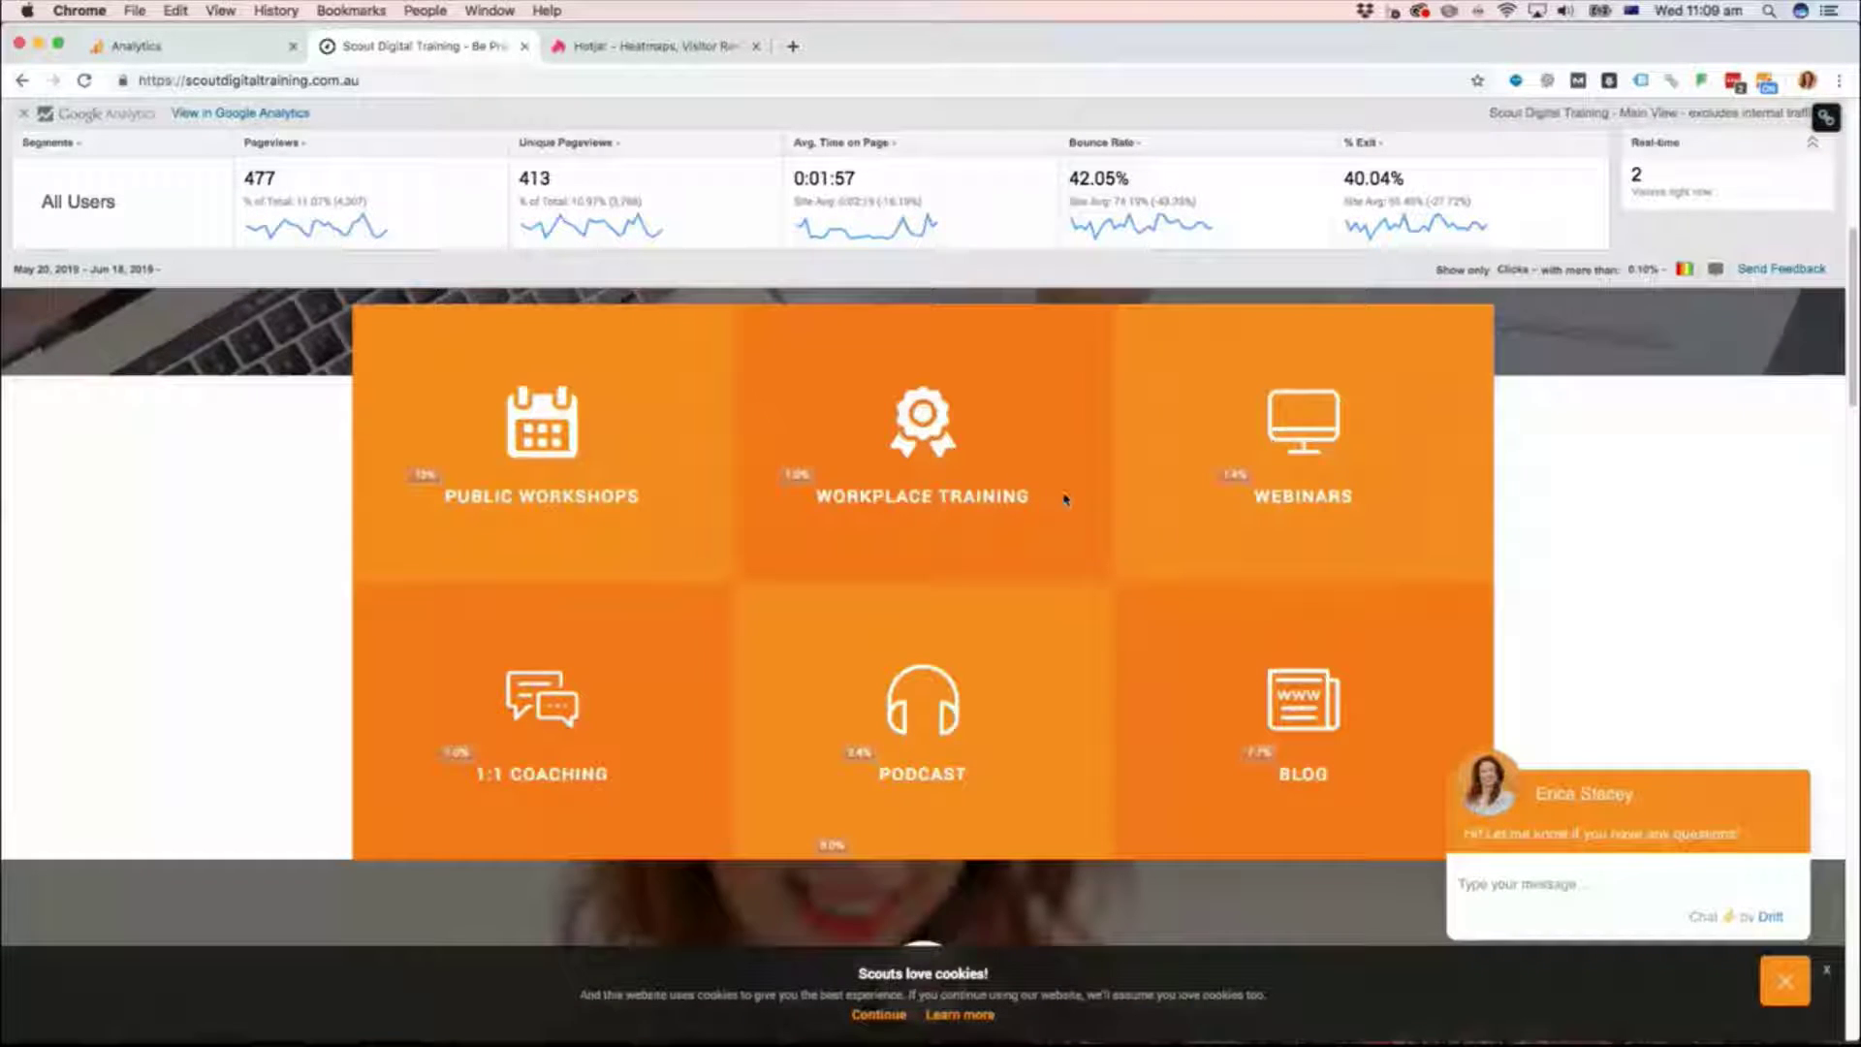
scroll(1064, 499, down, 6)
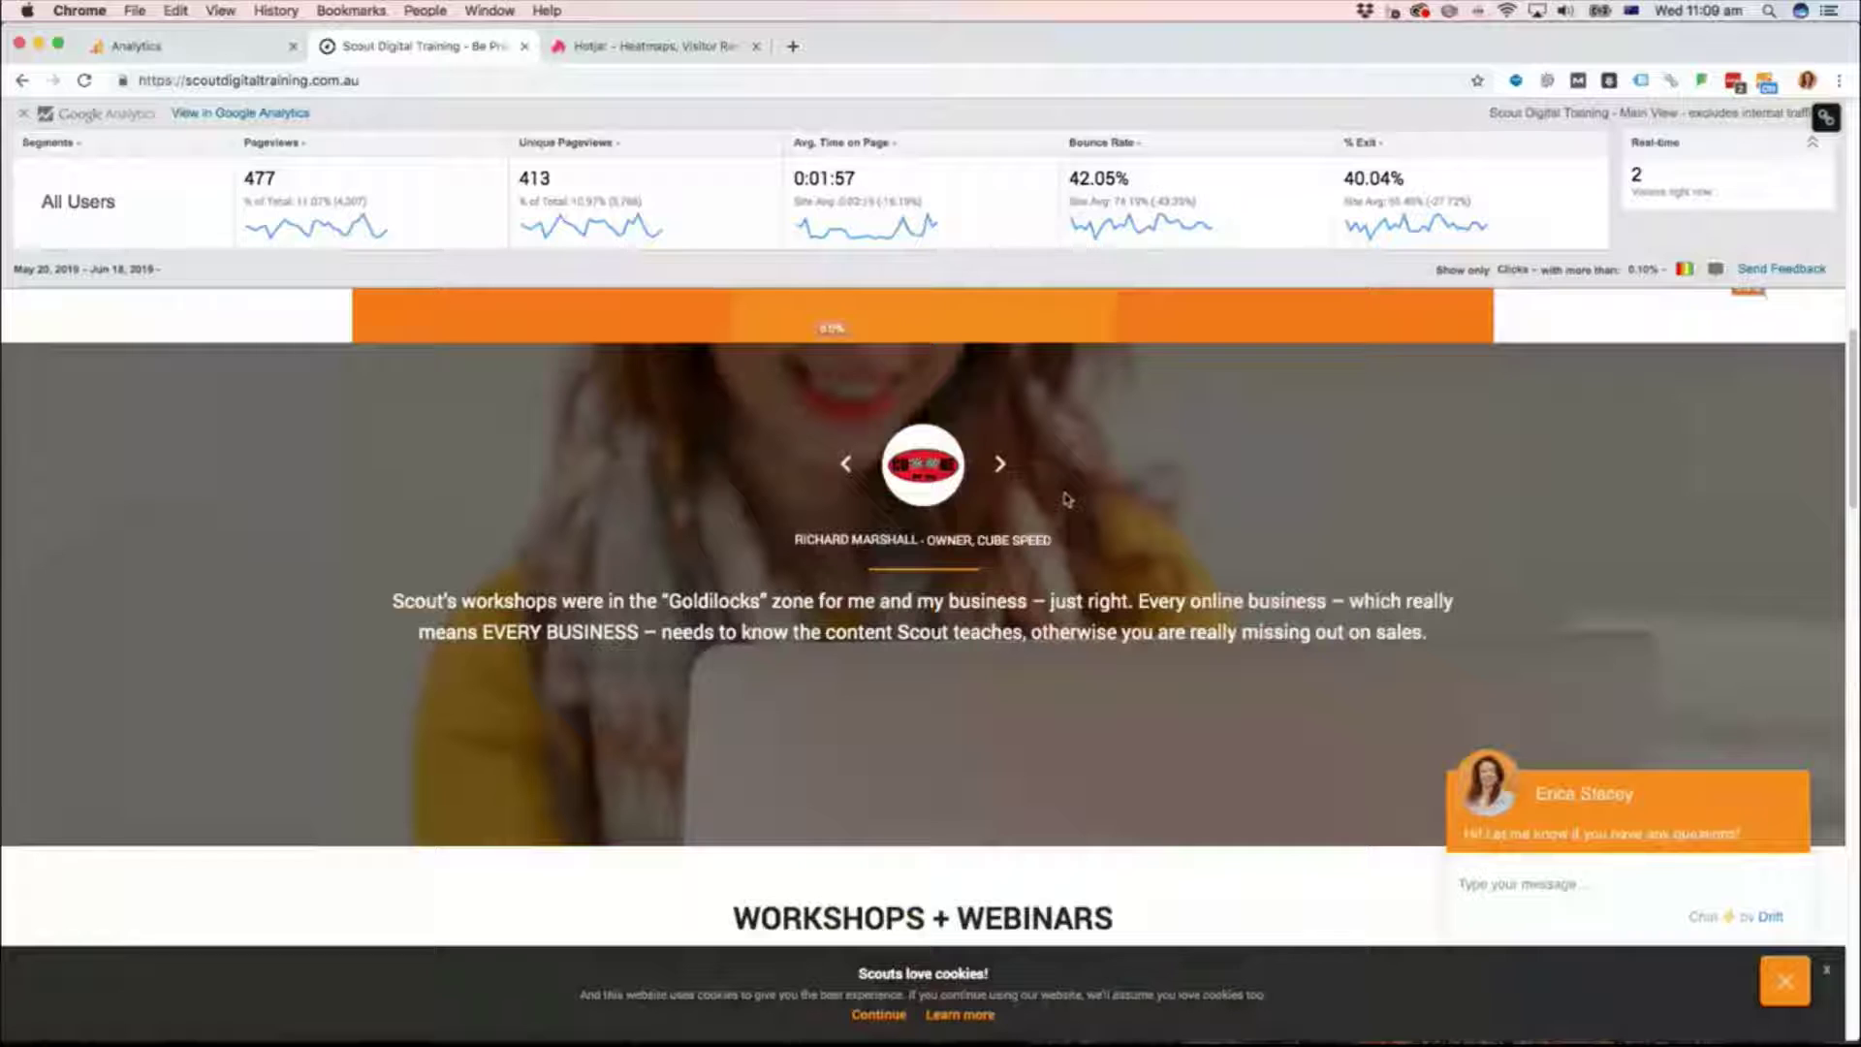
scroll(1066, 499, down, 2)
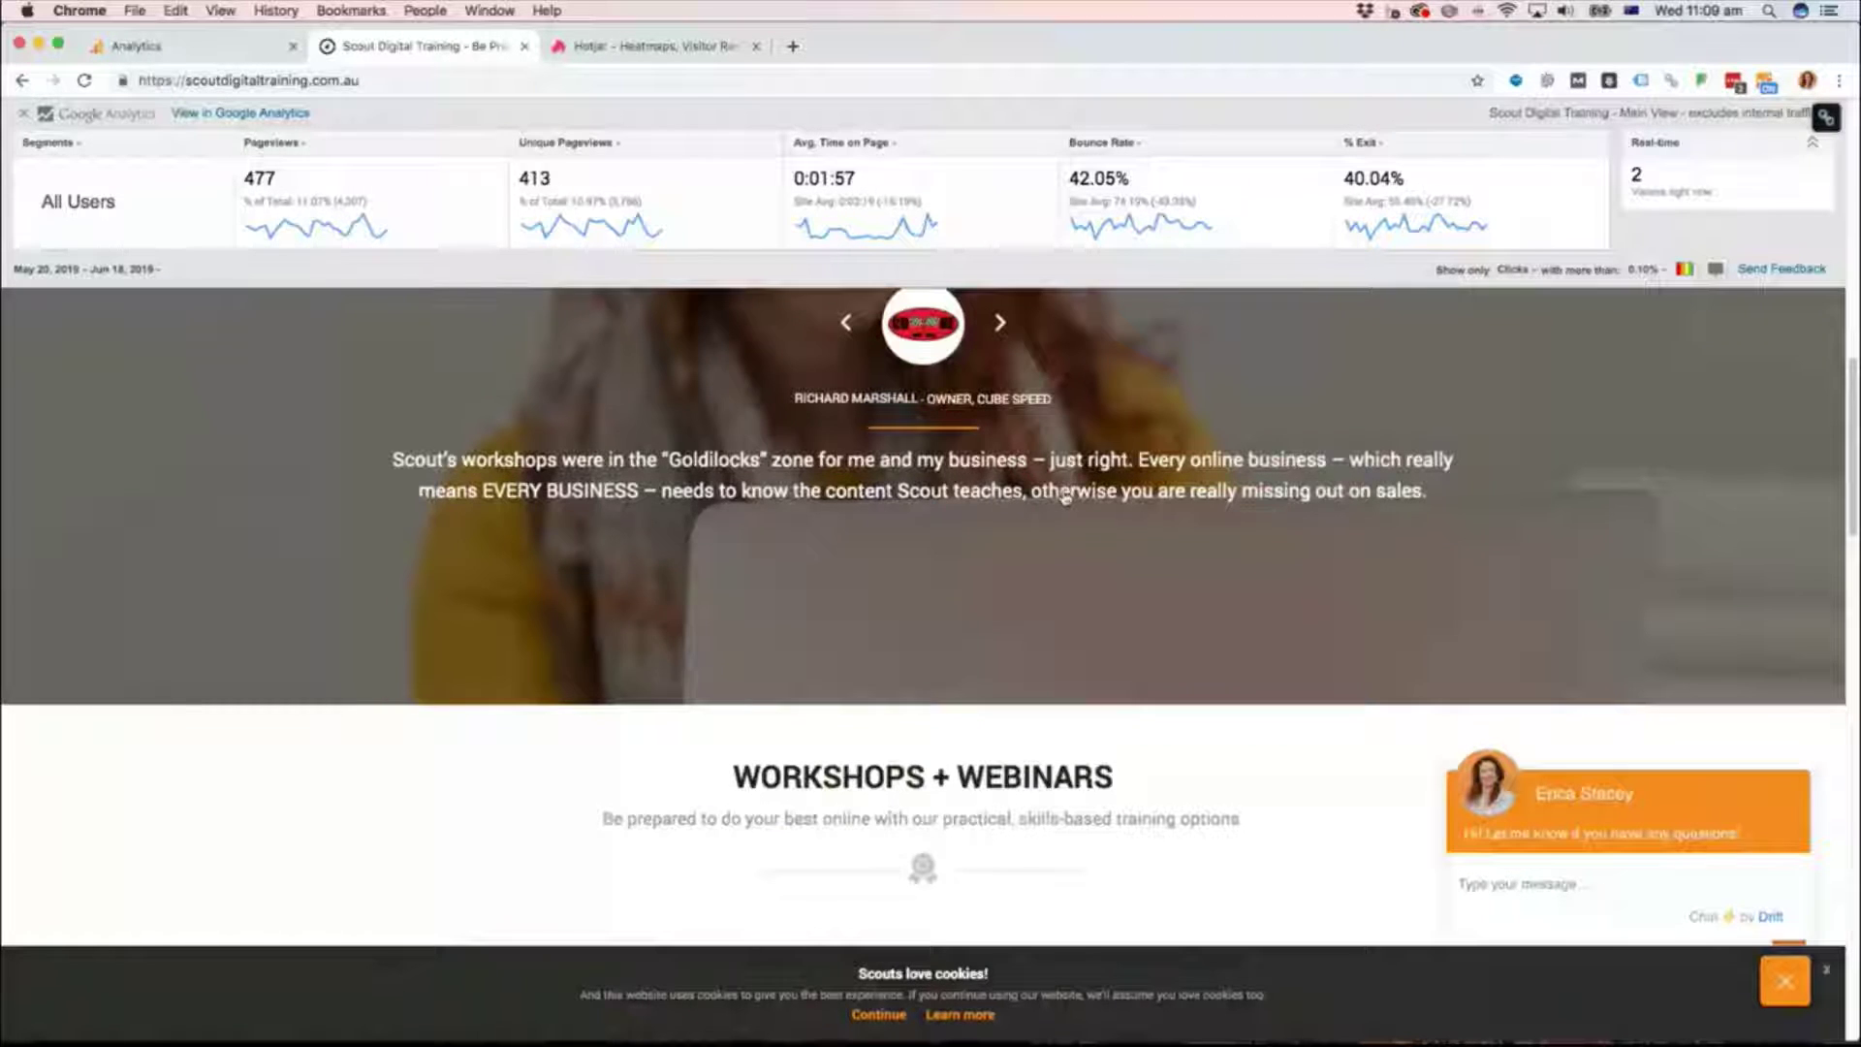
scroll(1065, 496, down, 2)
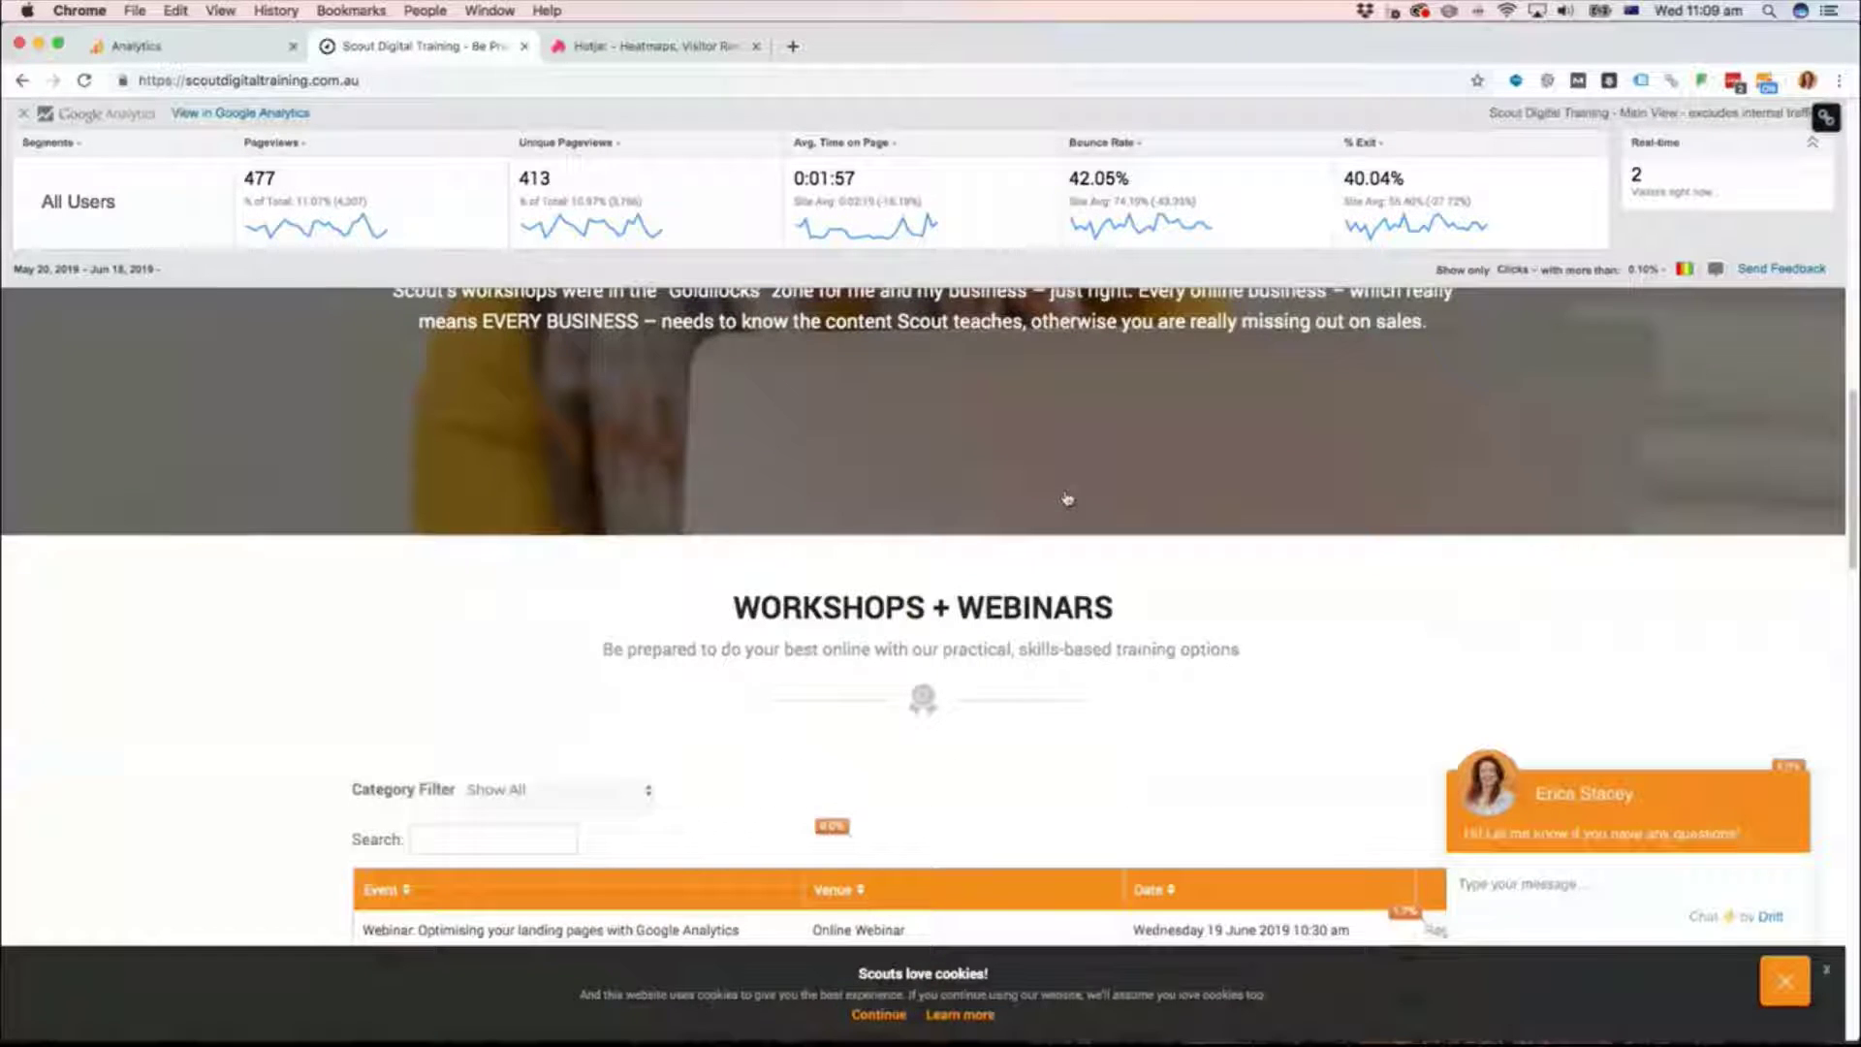
scroll(1066, 499, down, 2)
key(Home)
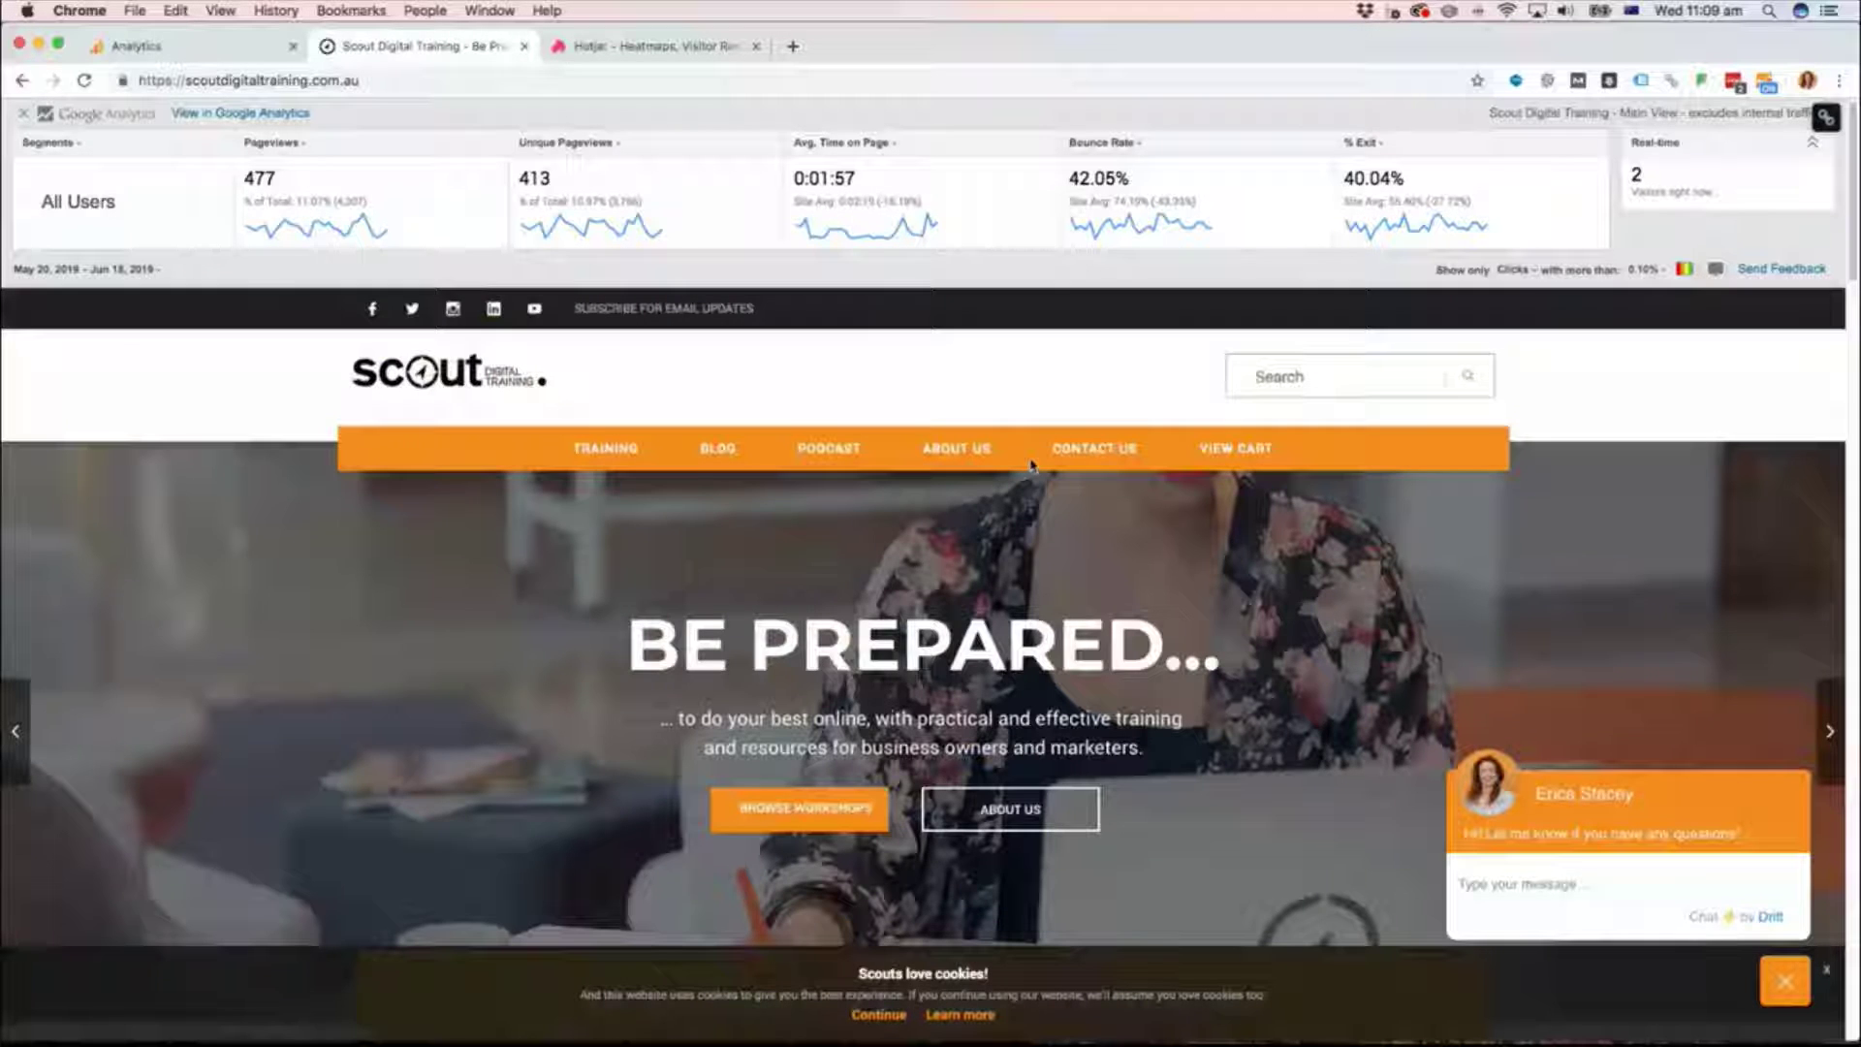
Step: Switch to the Hotjar website
click(663, 49)
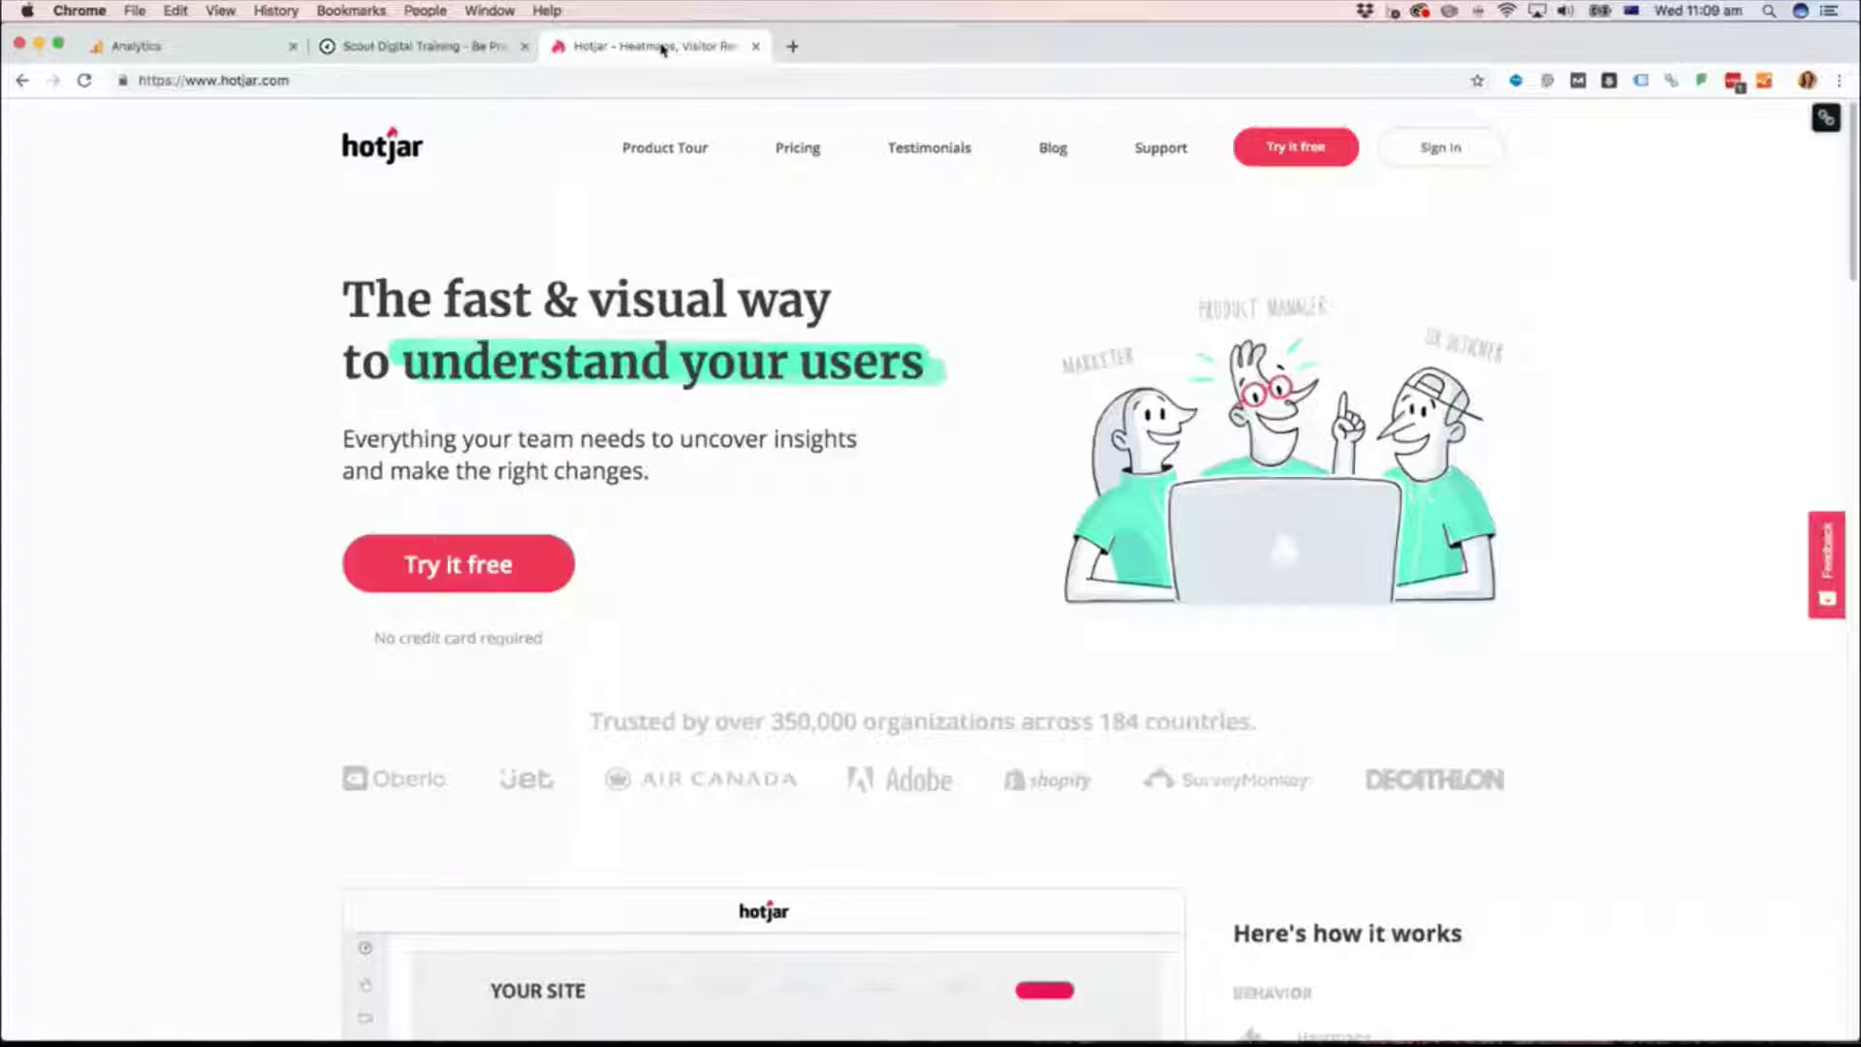